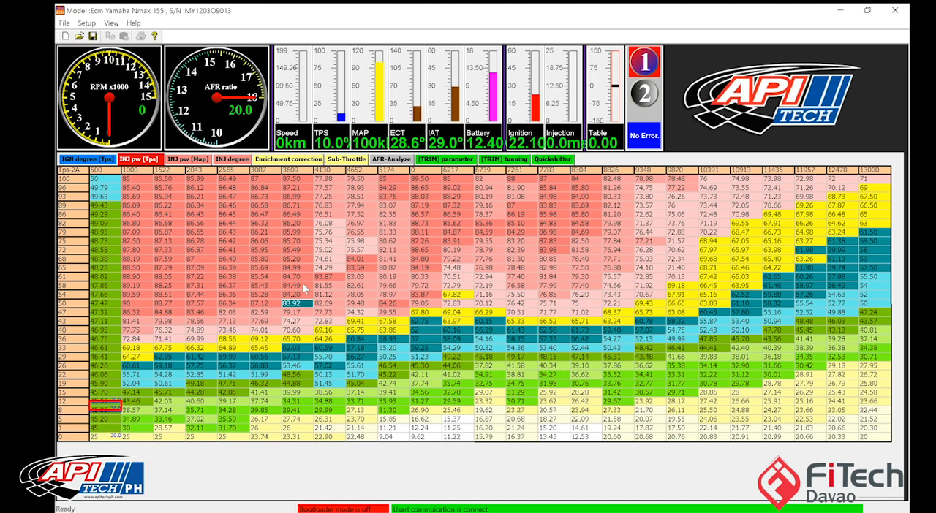
Step: View the tuner software's program information and close it
click(133, 23)
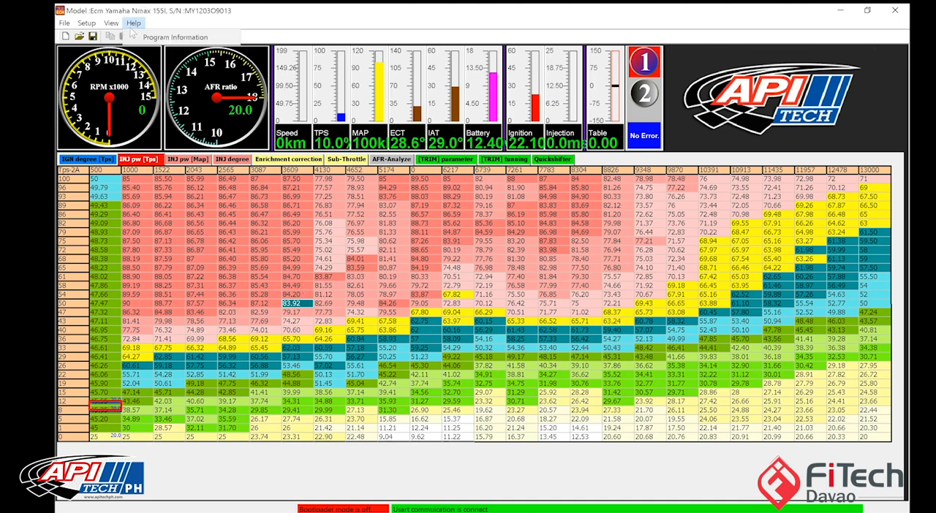
click(133, 37)
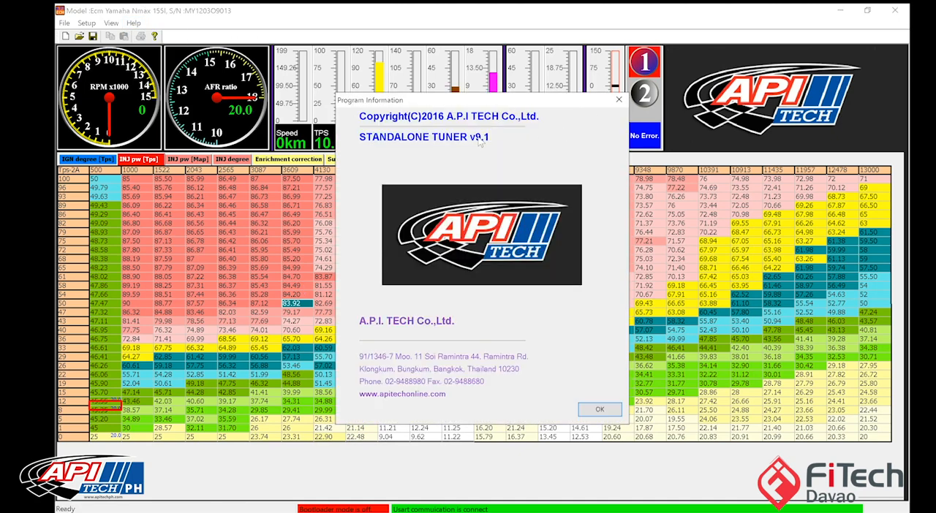
click(598, 410)
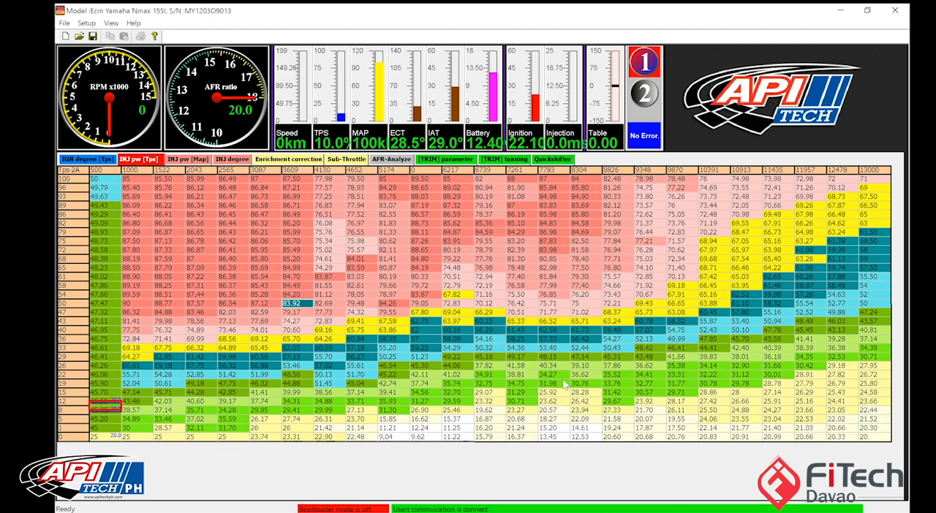
Step: Compare the throttle-based and MAP-based injection pulse width tables, finishing in the INJ pw [Map] table's cells
click(109, 160)
click(202, 161)
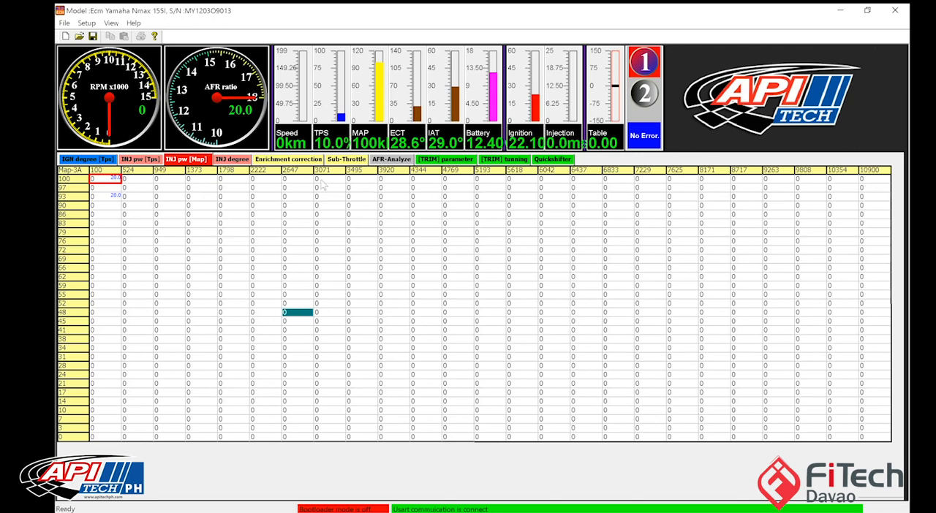
click(79, 159)
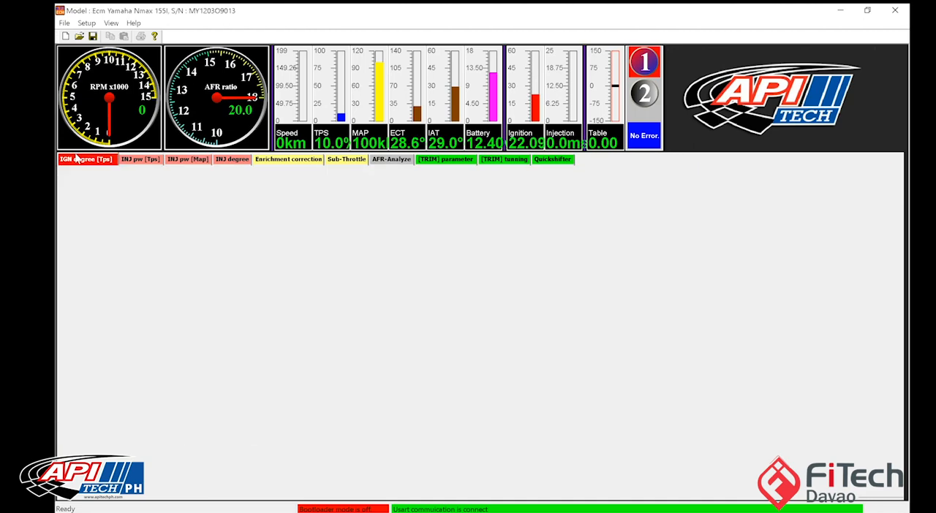
click(139, 158)
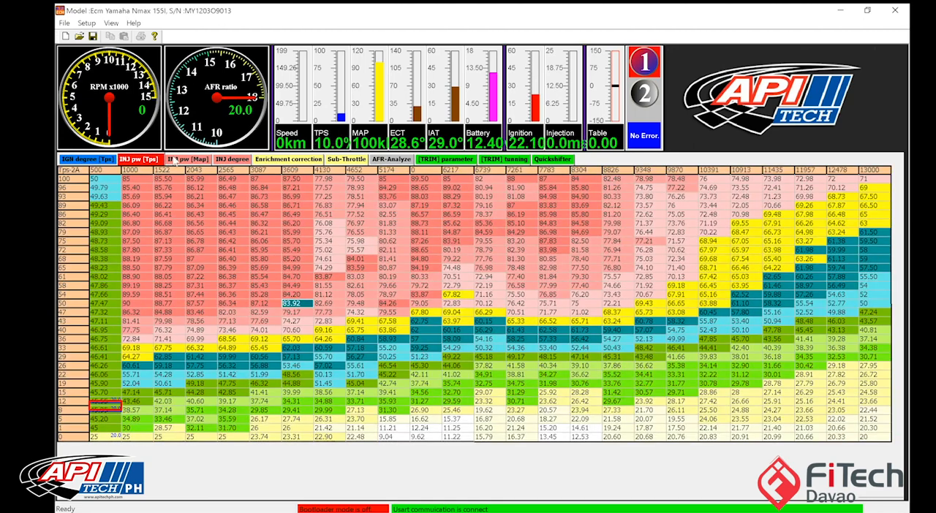
click(175, 160)
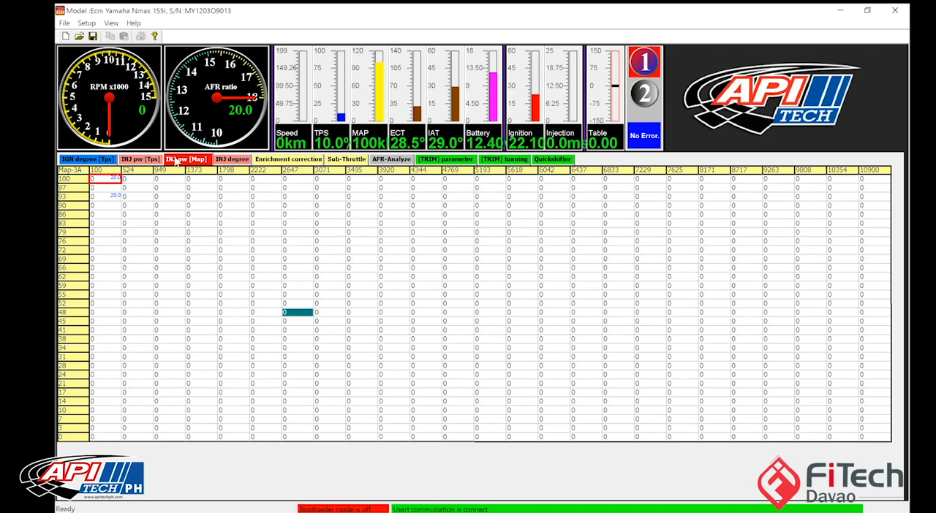
drag(137, 181, 372, 367)
click(372, 368)
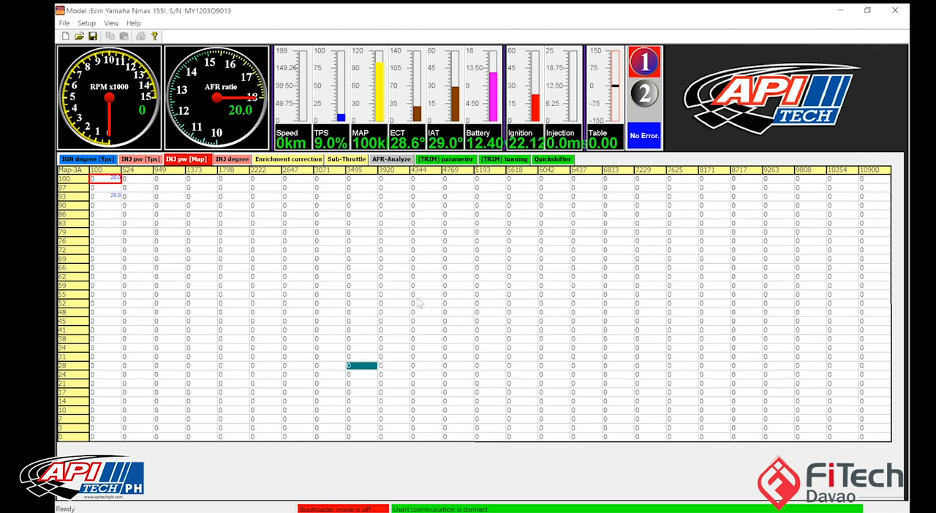
Step: Set the highest RPM breakpoint of the MAP-based injection table to 13000 and interpolate the RPM axis from 100 to 13000
click(868, 173)
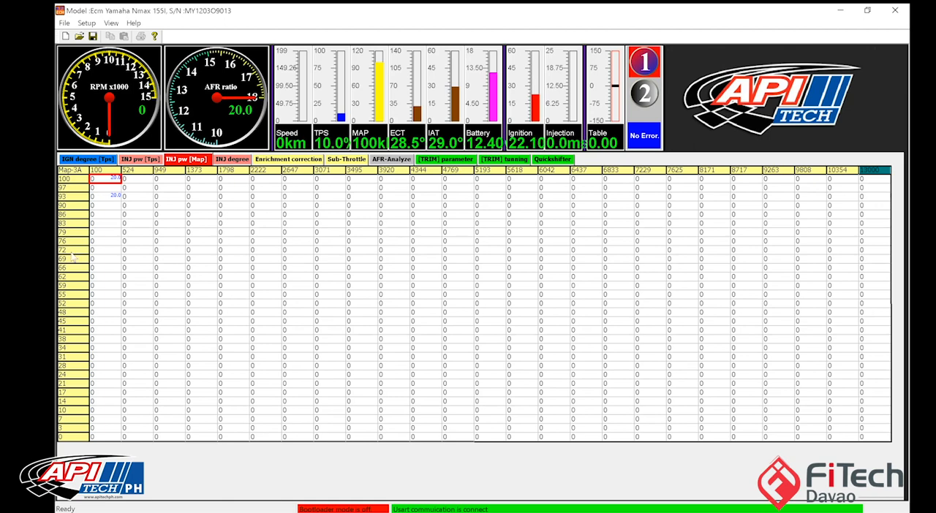
click(169, 286)
drag(106, 170, 869, 211)
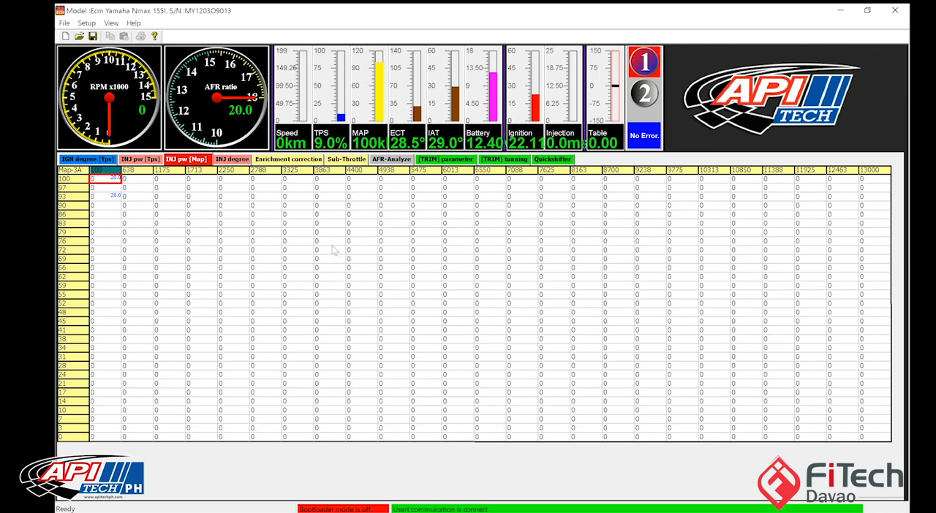
Step: Review the highest and lowest breakpoints on the MAP axis of the injection table
click(330, 279)
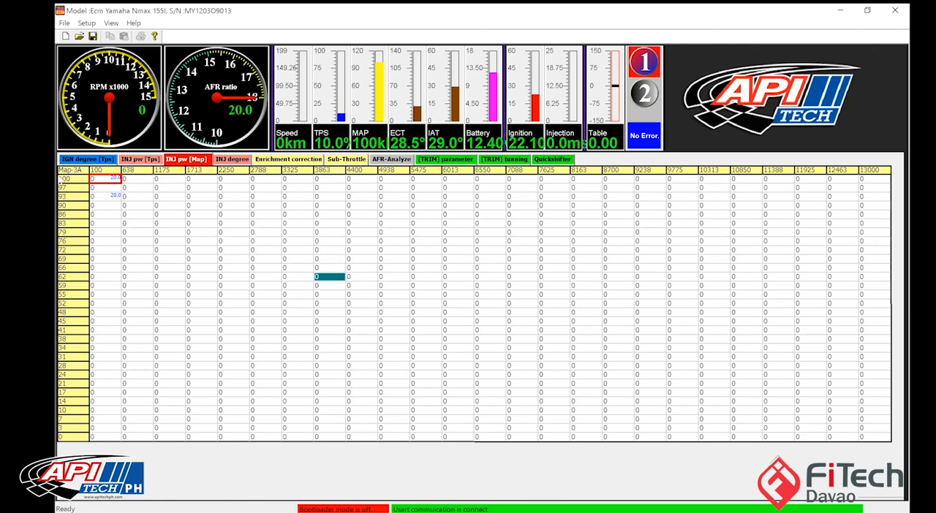
click(64, 180)
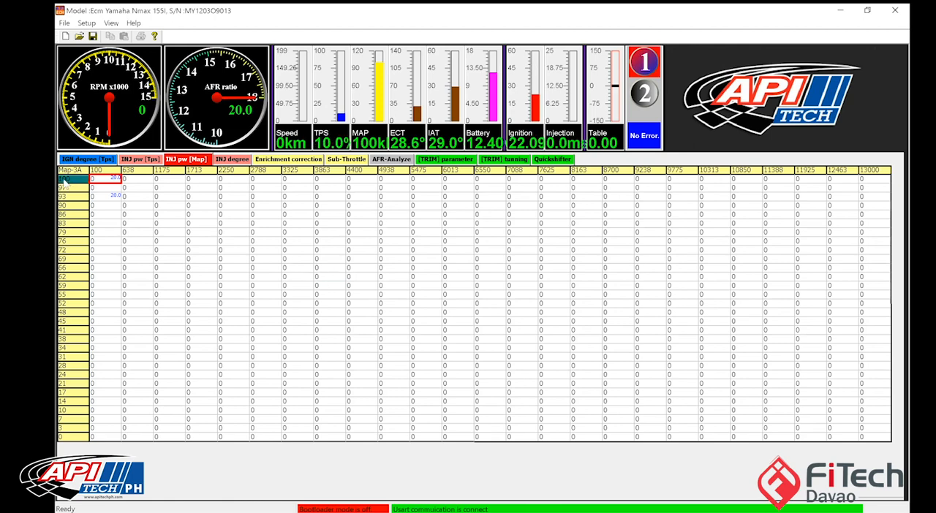
click(66, 437)
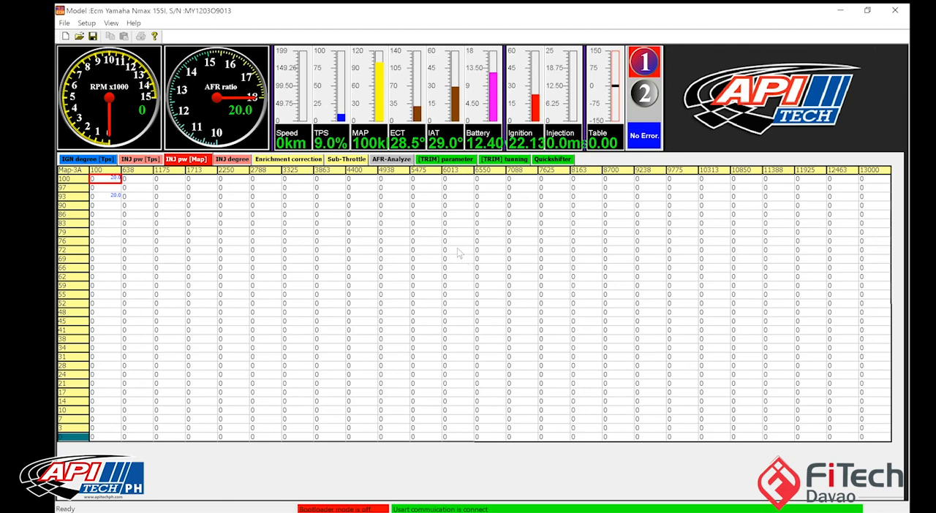
Step: Open the Data Logger's setup and choose ECM memory as the datalogger mode
click(87, 22)
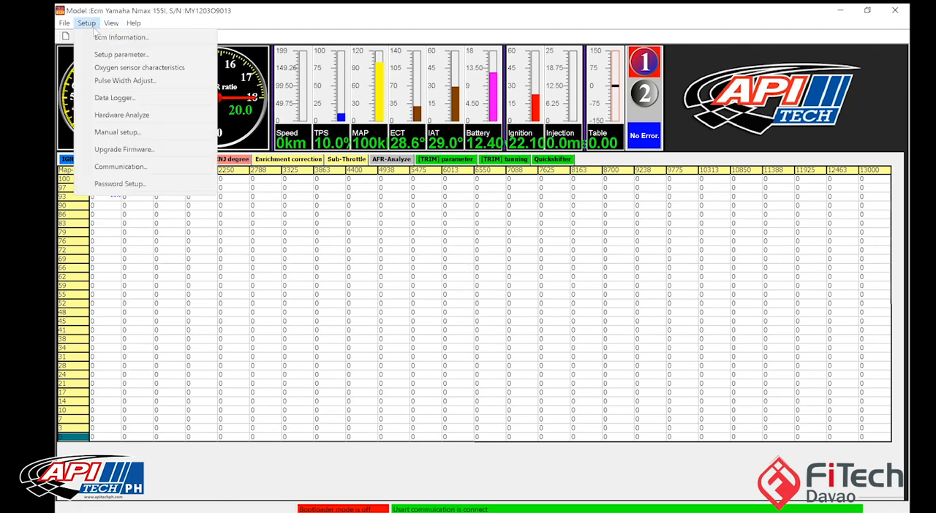
click(115, 97)
click(307, 137)
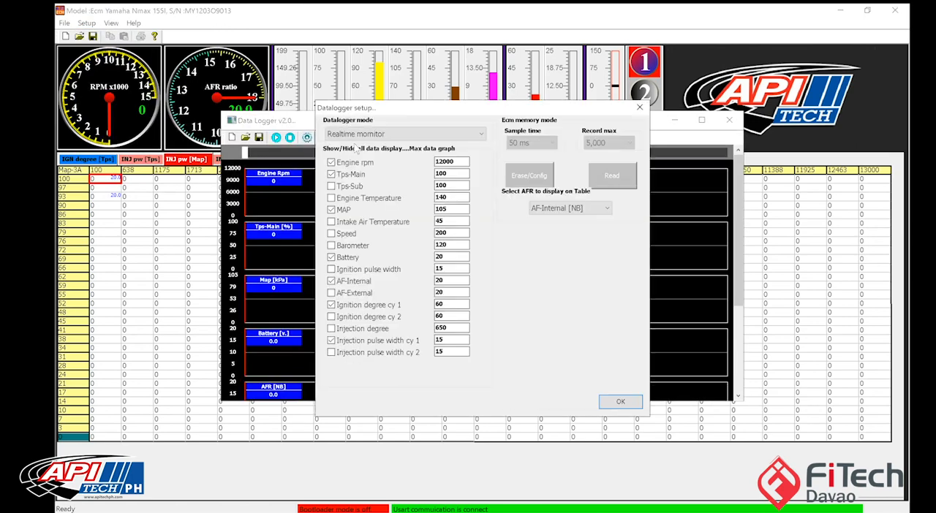
click(370, 135)
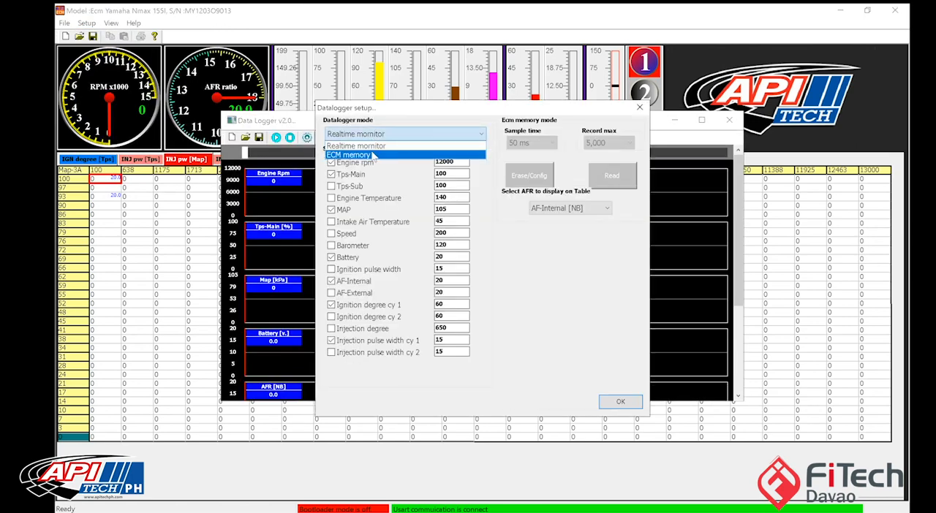
click(373, 155)
Step: Choose the maximum record count and the AFR source shown on the table, and accept the datalogger setup
click(608, 142)
click(600, 191)
click(599, 209)
click(598, 231)
click(619, 403)
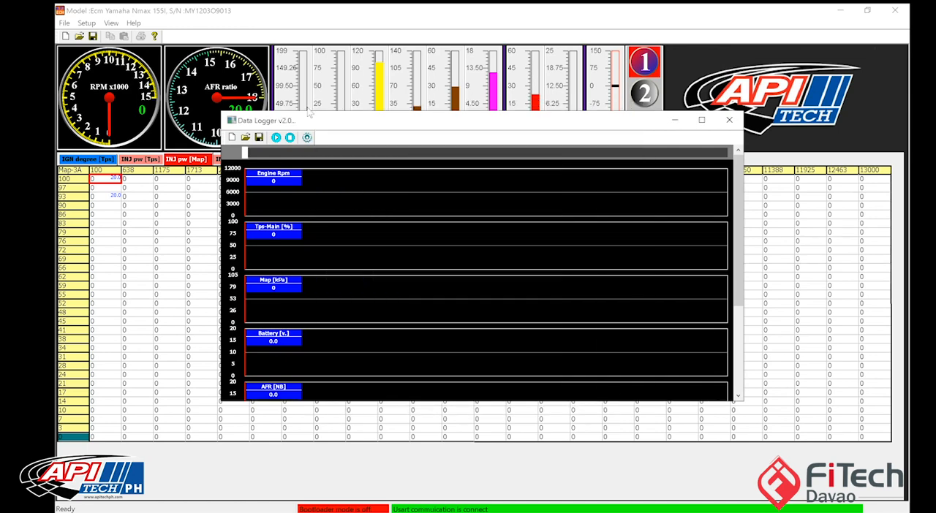
click(259, 137)
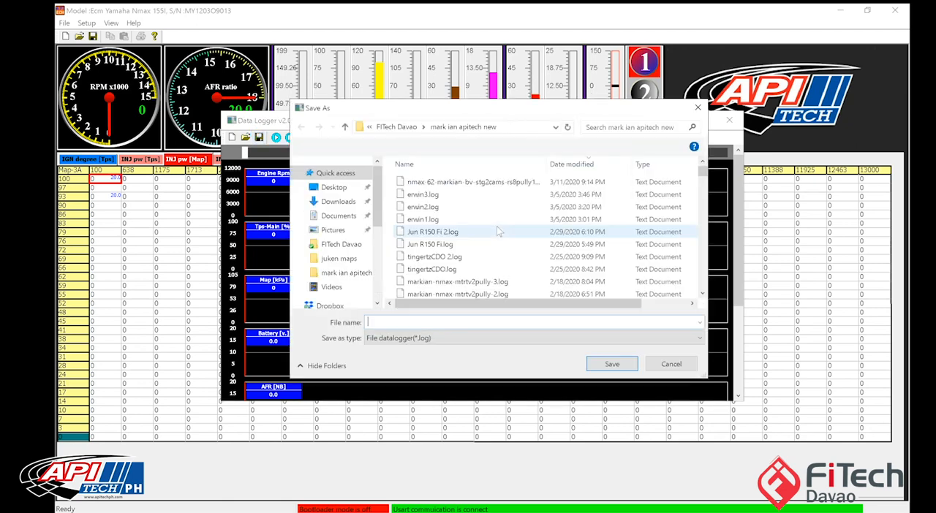
click(534, 184)
double_click(535, 184)
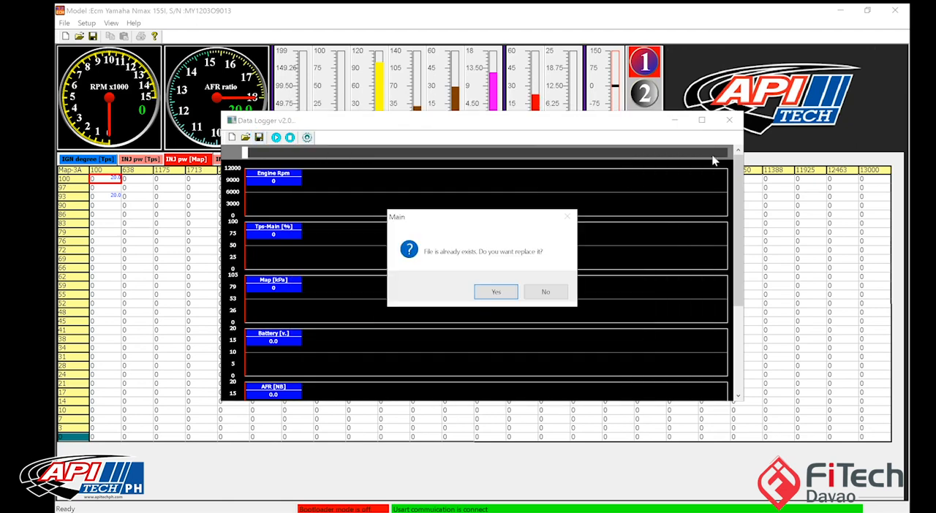
click(554, 292)
Step: Load the nmax-62 log dated 3/11/2020 into the Data Logger and return to the injection table
click(246, 137)
double_click(451, 180)
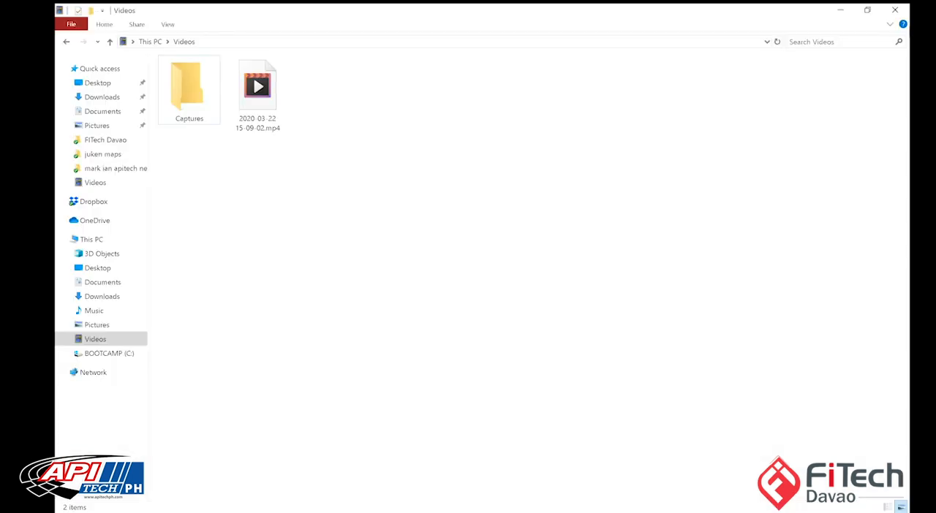
click(896, 11)
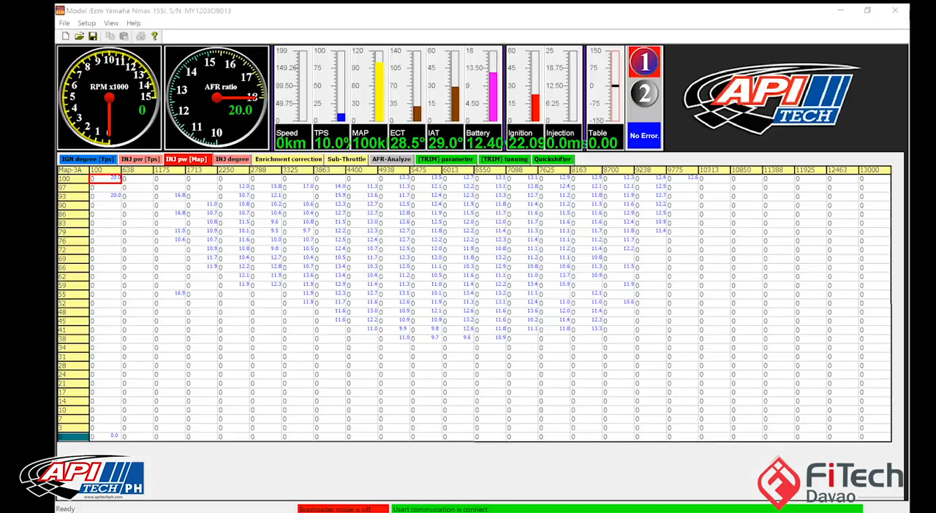
Step: Examine which MAP rows and RPM columns of the injection table have logged AFR readings and which are unused
click(458, 313)
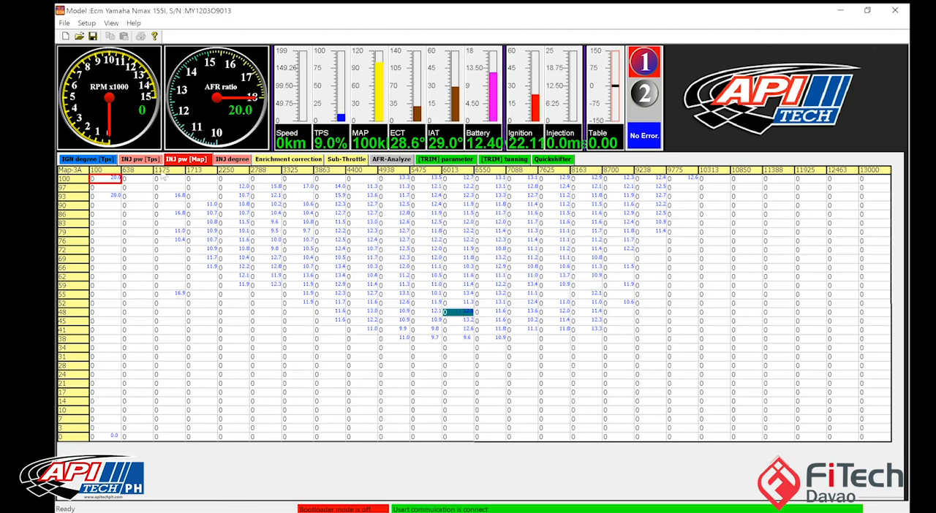
drag(139, 185, 681, 359)
drag(257, 365, 881, 437)
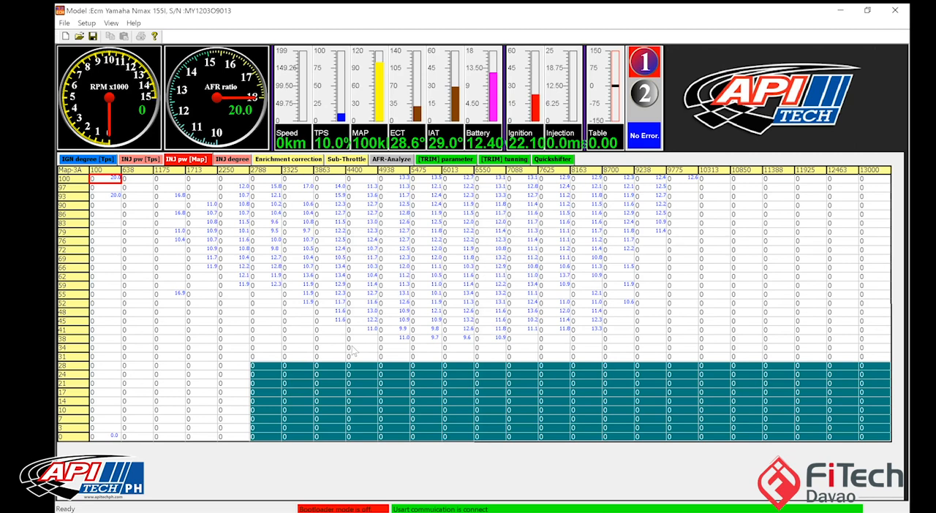
click(170, 340)
drag(311, 393, 880, 461)
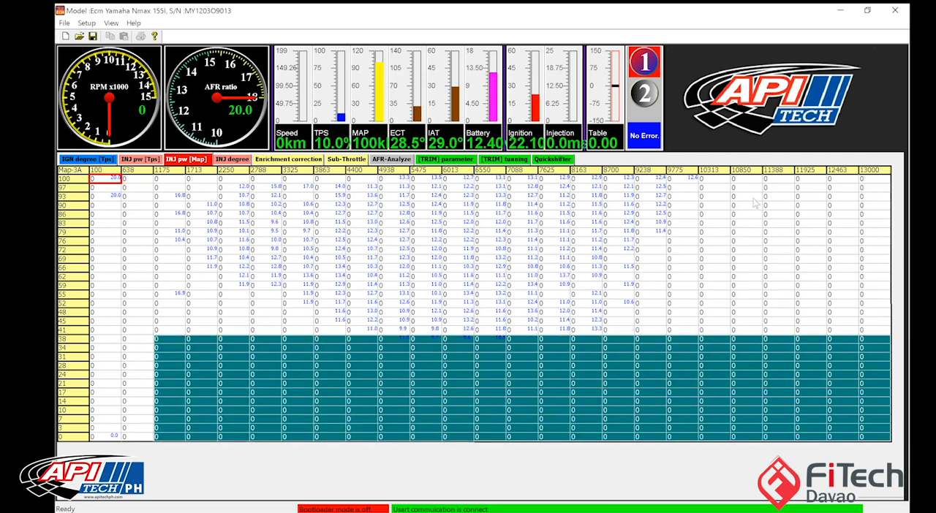
click(736, 190)
drag(764, 202, 877, 439)
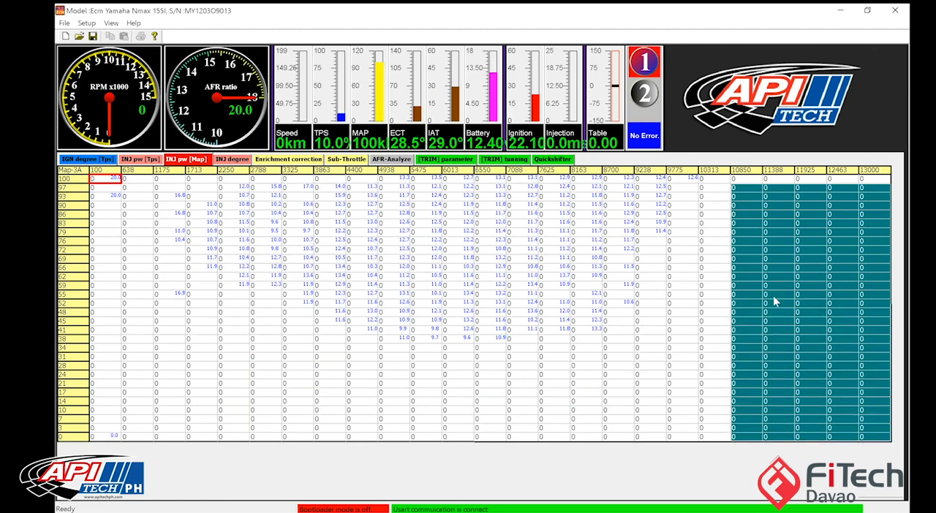
click(718, 313)
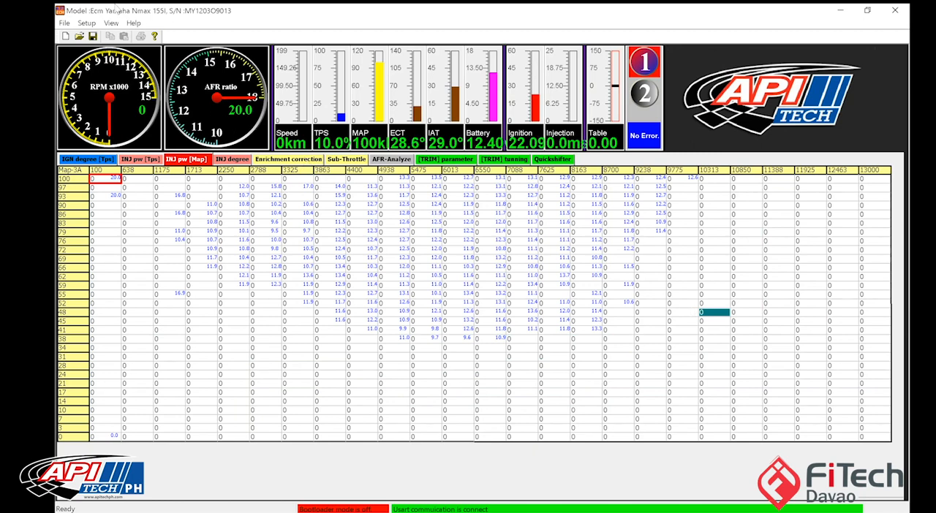
click(87, 24)
click(113, 97)
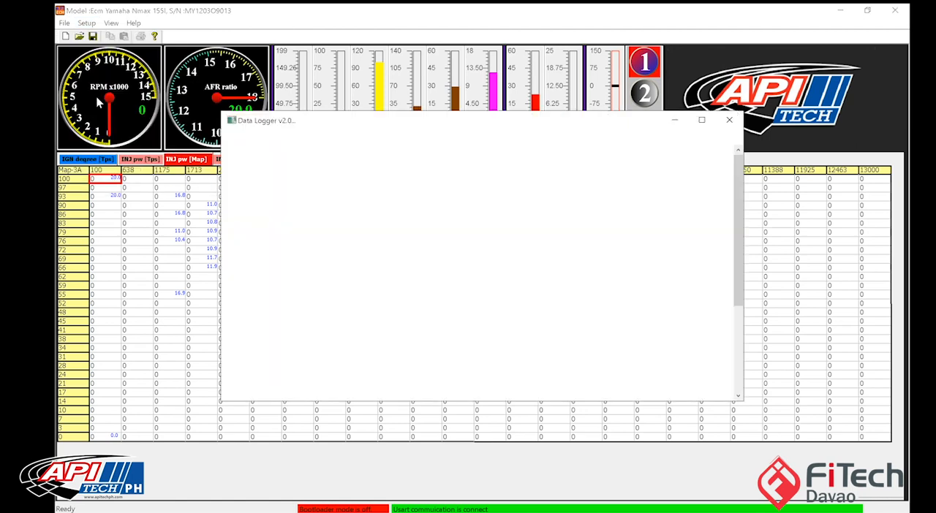
click(245, 138)
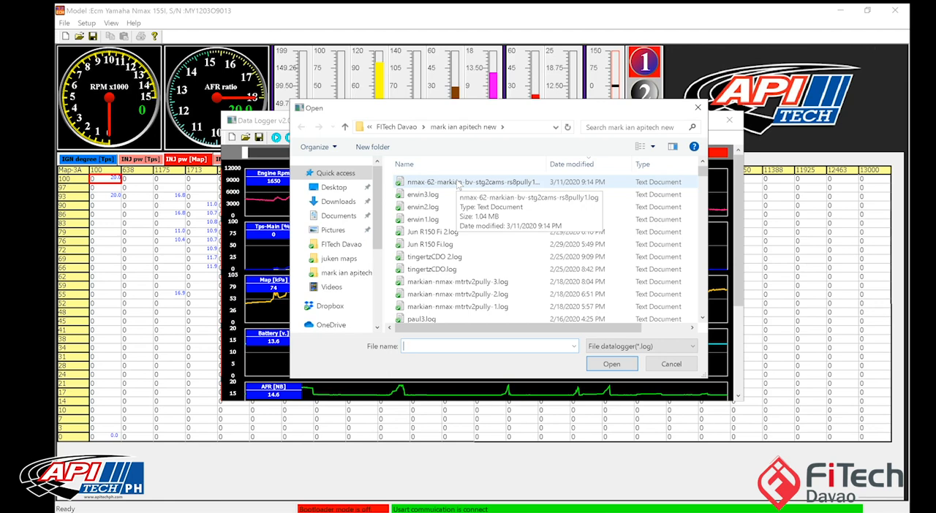
click(667, 365)
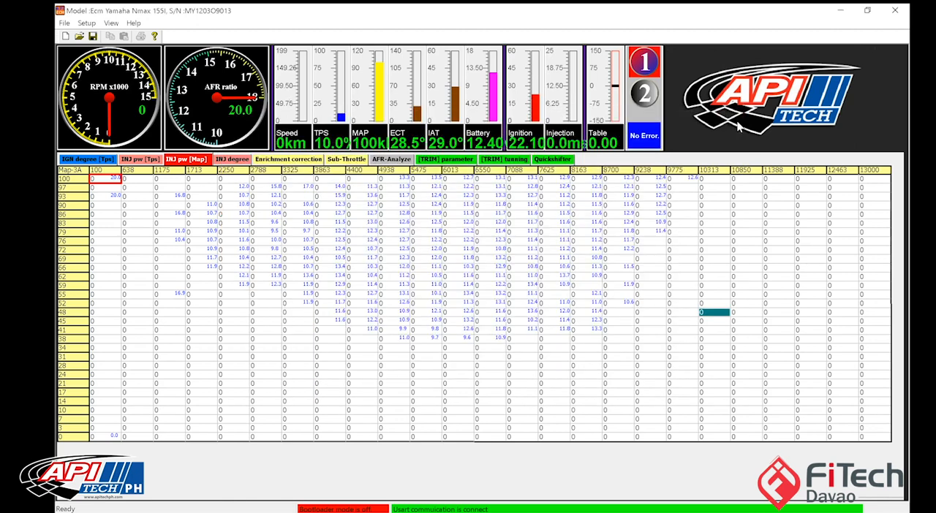
click(729, 120)
Step: Examine the logged AFR cells in the 38 and 41 MAP rows against the full range of the MAP axis
click(460, 339)
drag(432, 346, 147, 344)
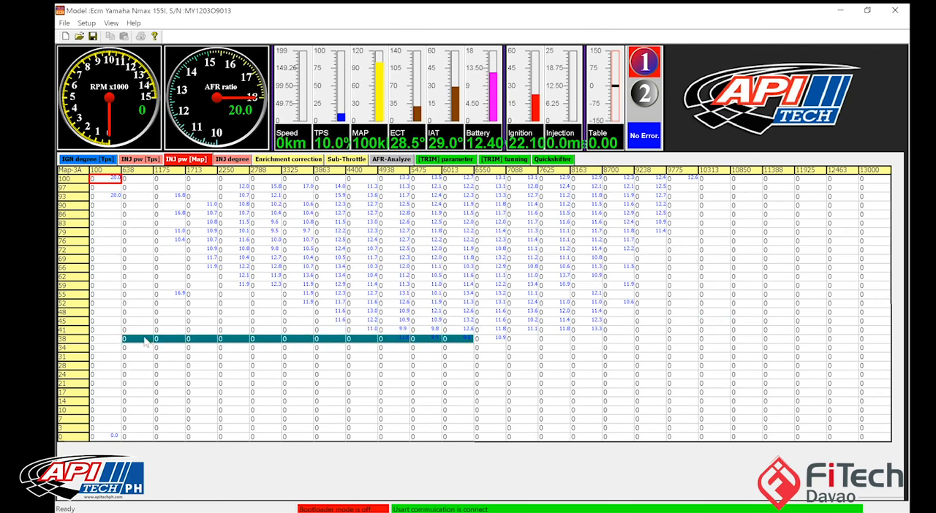
click(70, 339)
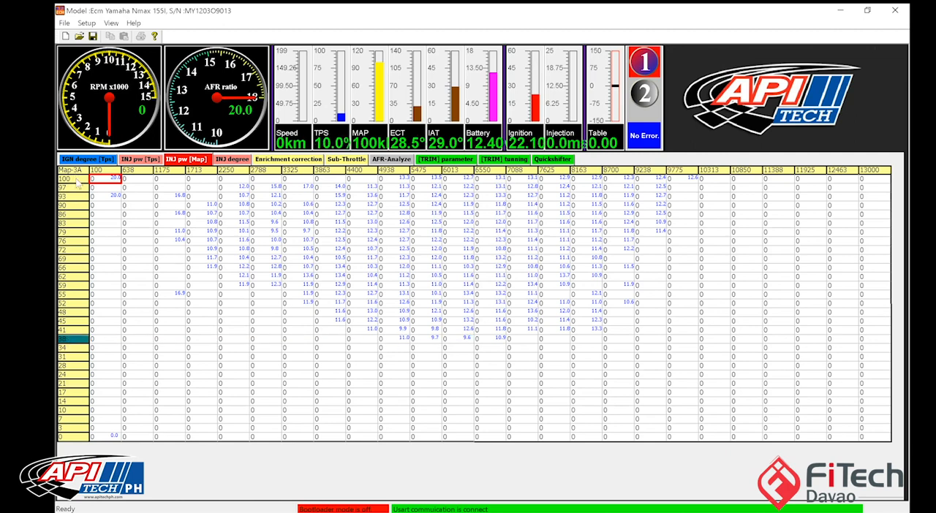
click(76, 180)
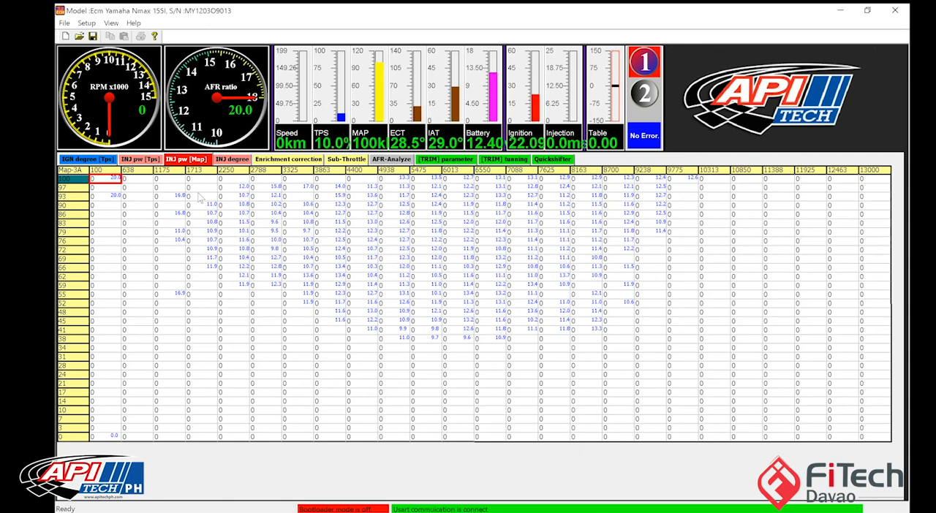
drag(431, 339, 286, 323)
drag(513, 340, 208, 340)
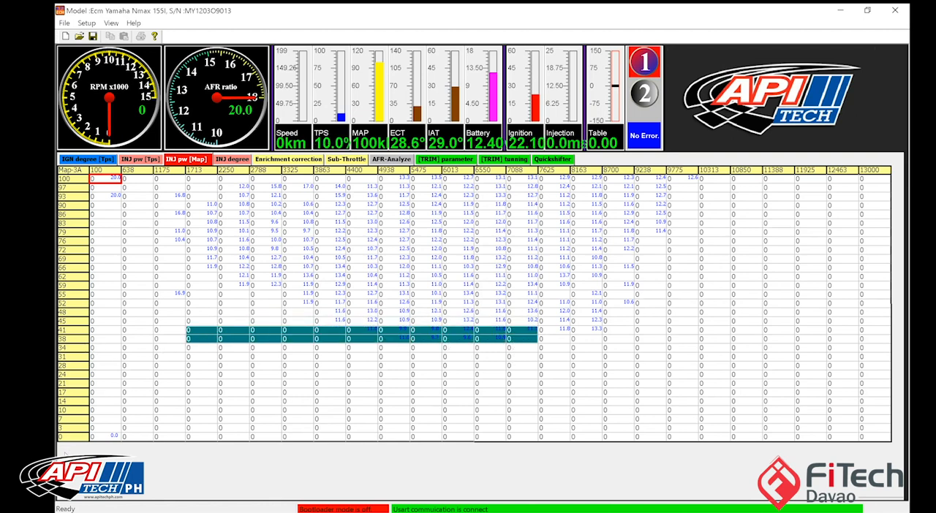
Step: Set the lowest MAP axis value to 30 and the highest to 105, and interpolate the rows between them
click(71, 439)
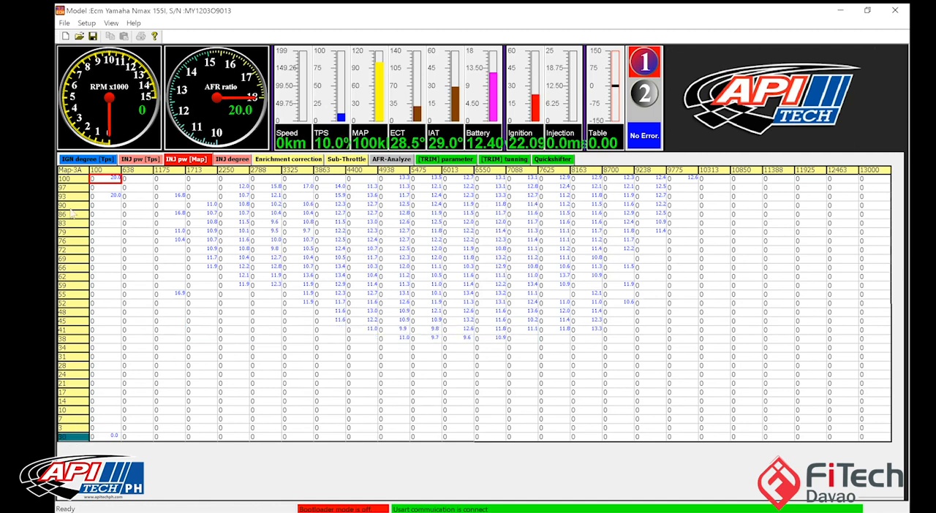
click(73, 183)
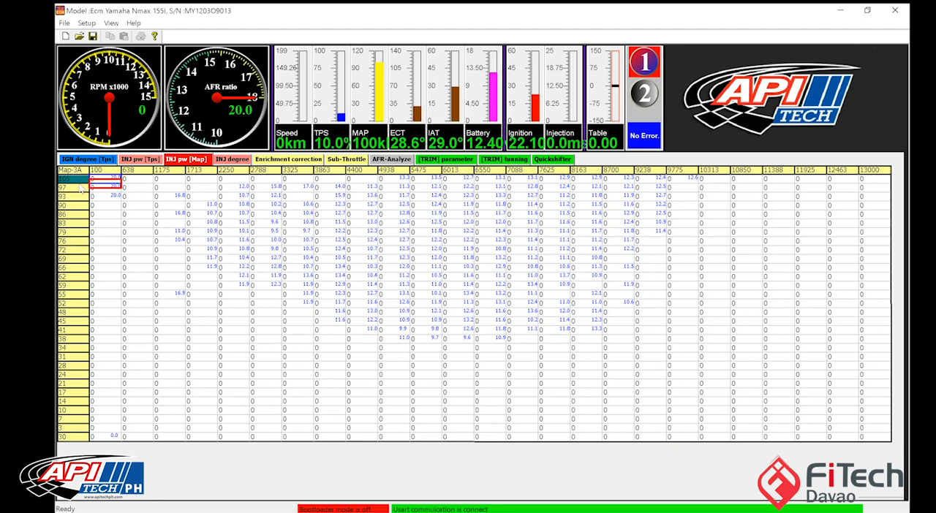
click(100, 198)
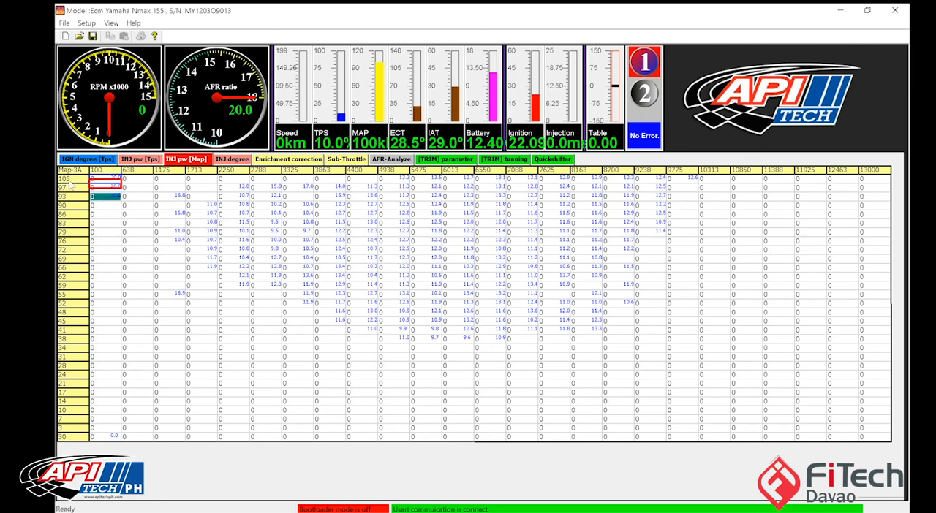
click(70, 181)
drag(71, 187, 70, 448)
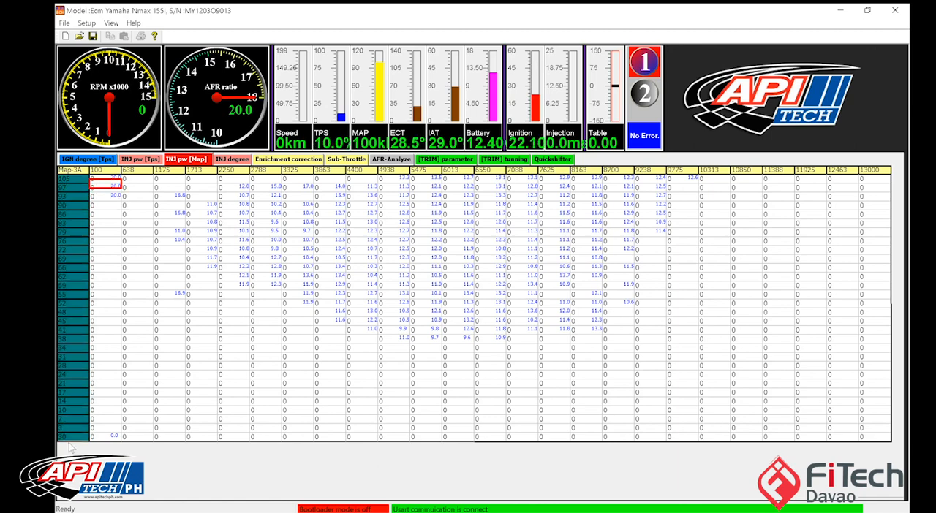
right_click(70, 362)
click(78, 374)
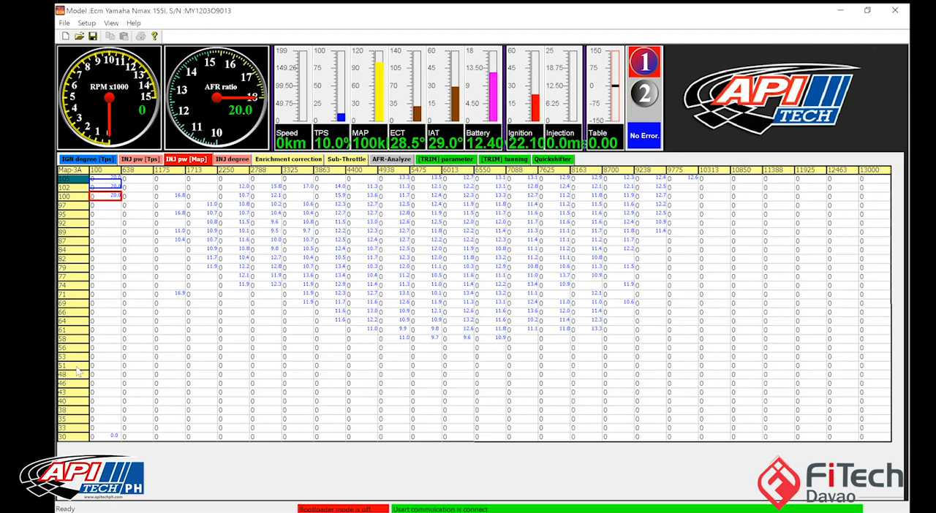
Step: Clear the displayed AFR data and reload the nmax-62 log onto the 30 to 105 MAP axis
right_click(214, 274)
click(252, 362)
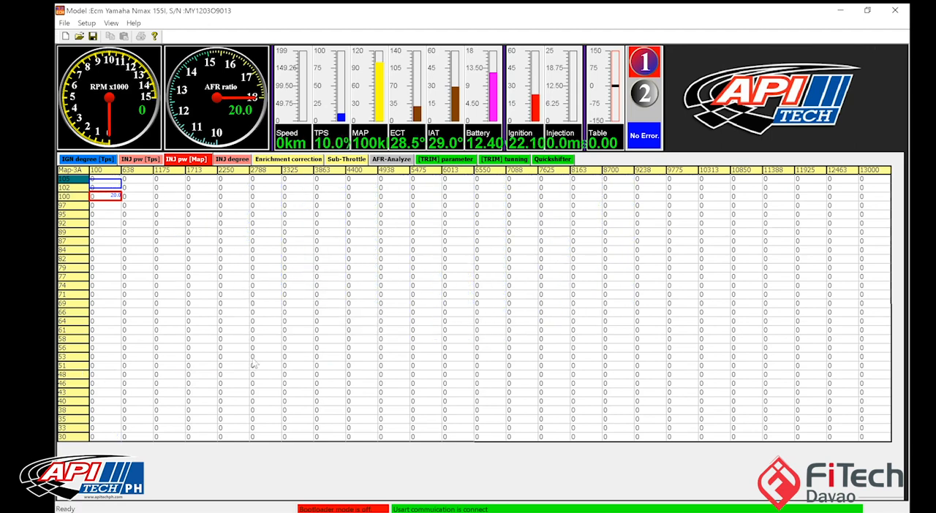
click(253, 358)
click(86, 23)
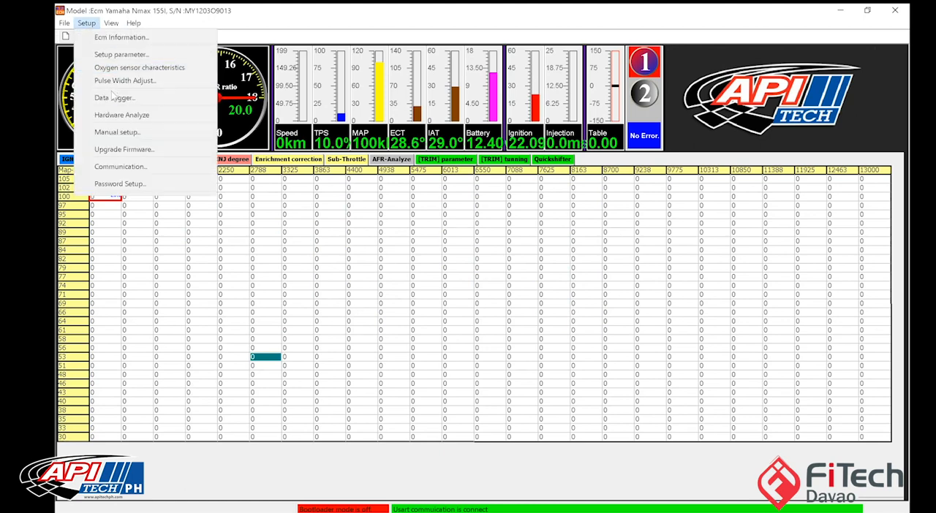
click(103, 96)
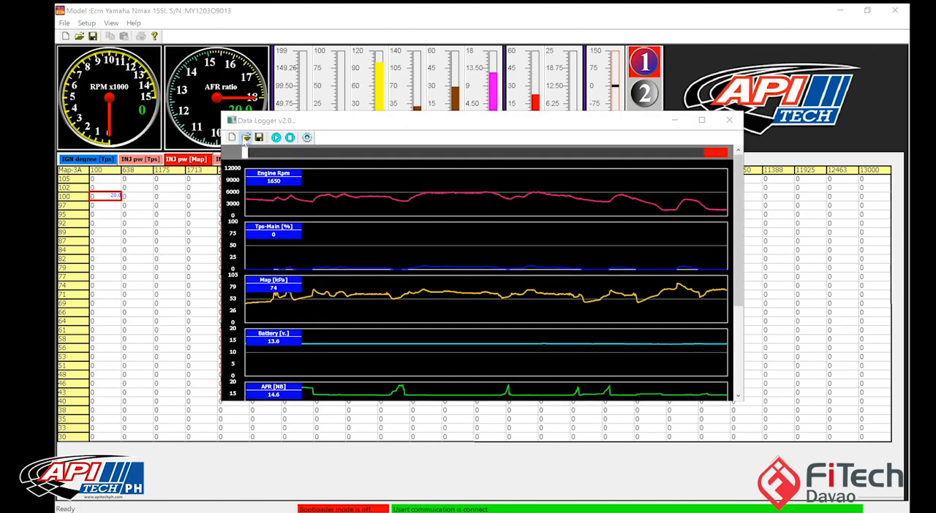
click(245, 137)
double_click(430, 183)
click(730, 120)
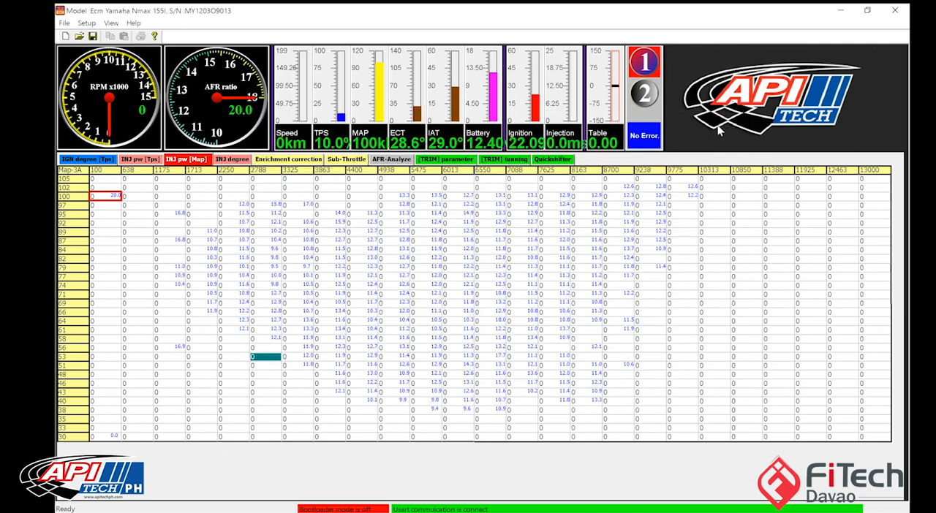
Step: Examine the logged AFR coverage along the 102 MAP row and the 35 MAP row
click(722, 307)
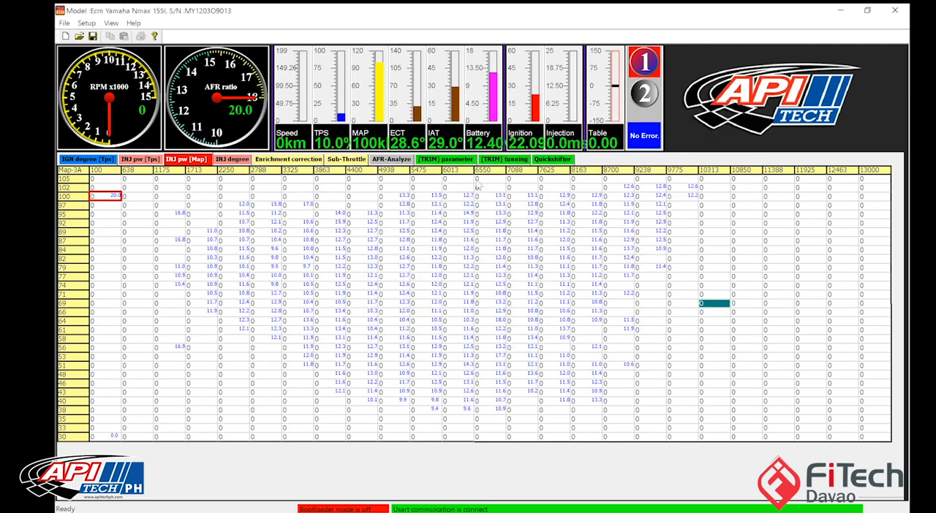
drag(77, 190, 597, 192)
click(618, 188)
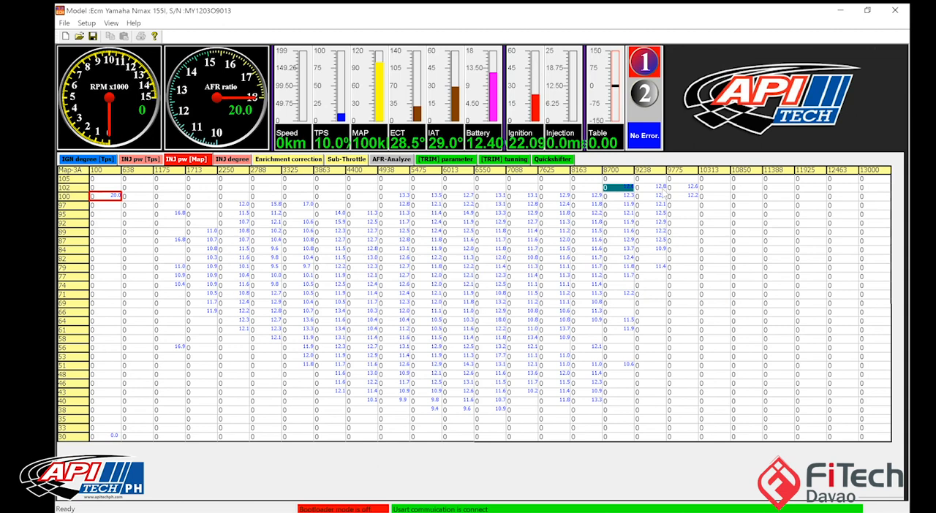
drag(402, 420, 92, 425)
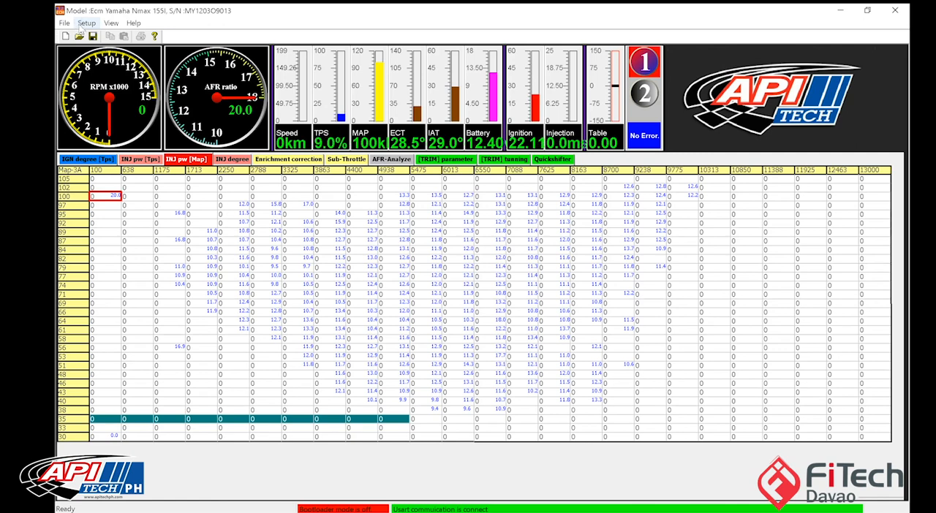
Step: Set the lowest MAP axis value to 36 and the highest to 103, and interpolate the whole axis
click(73, 439)
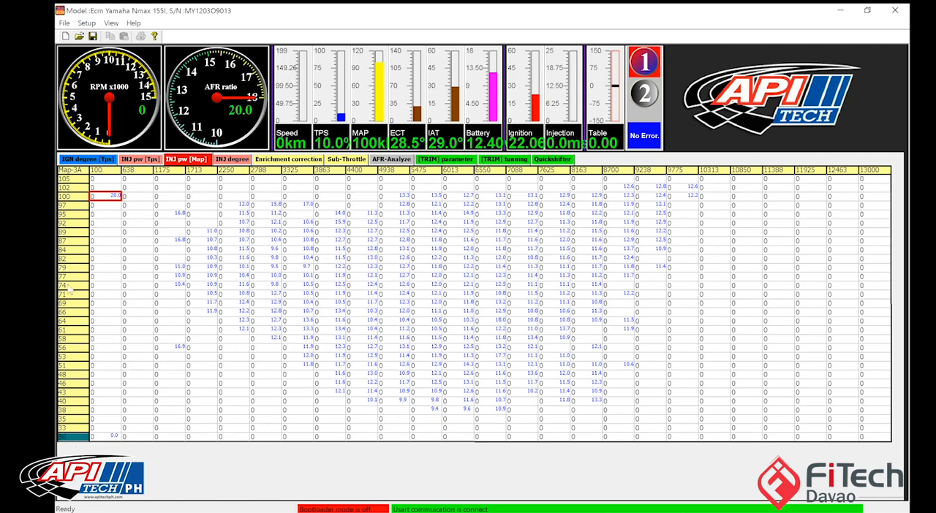
click(71, 179)
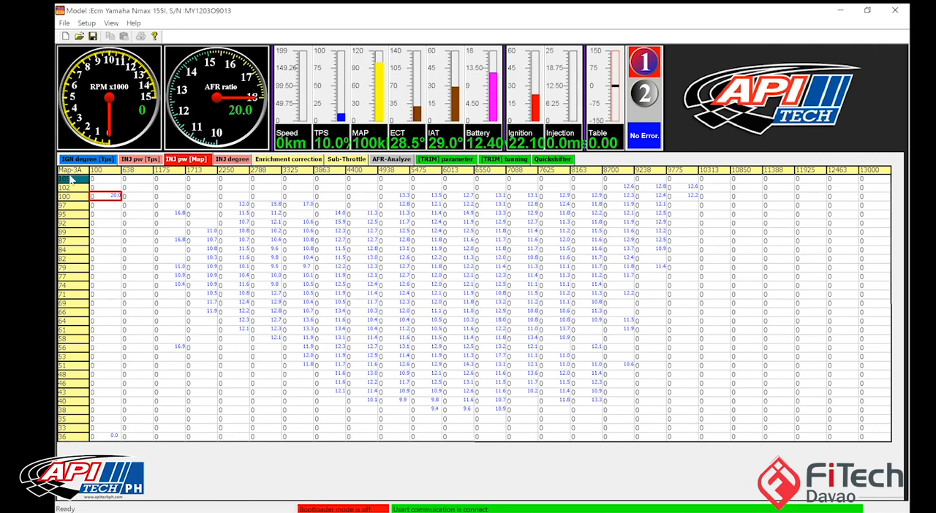
text(10)
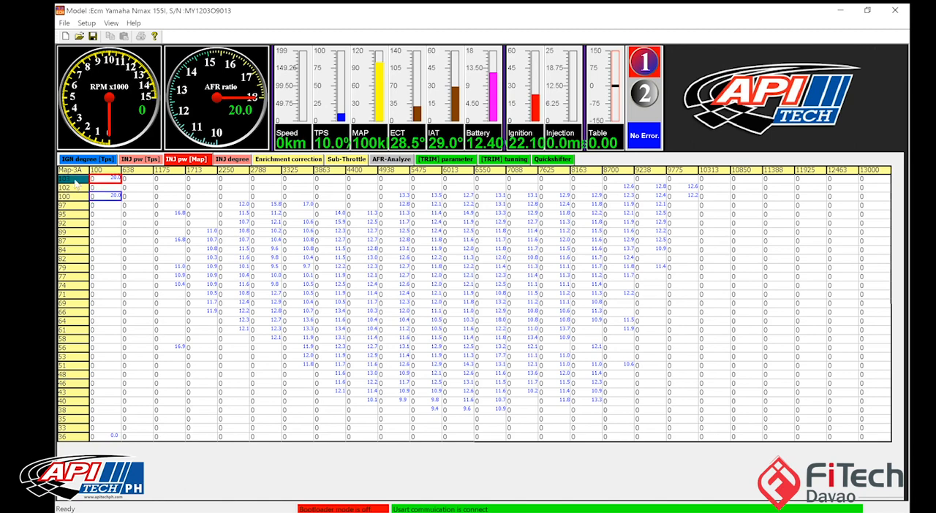
drag(87, 437, 70, 193)
right_click(70, 193)
click(80, 201)
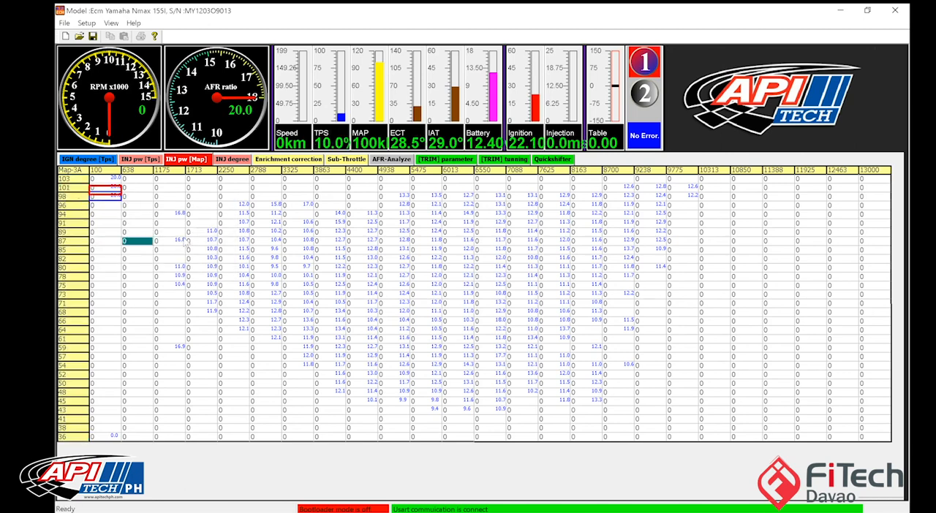
Step: Clear the AFR display, reload the nmax-62 log dated 3/11/2020, and check the cells in the 36 and 38 MAP rows
right_click(186, 241)
click(230, 329)
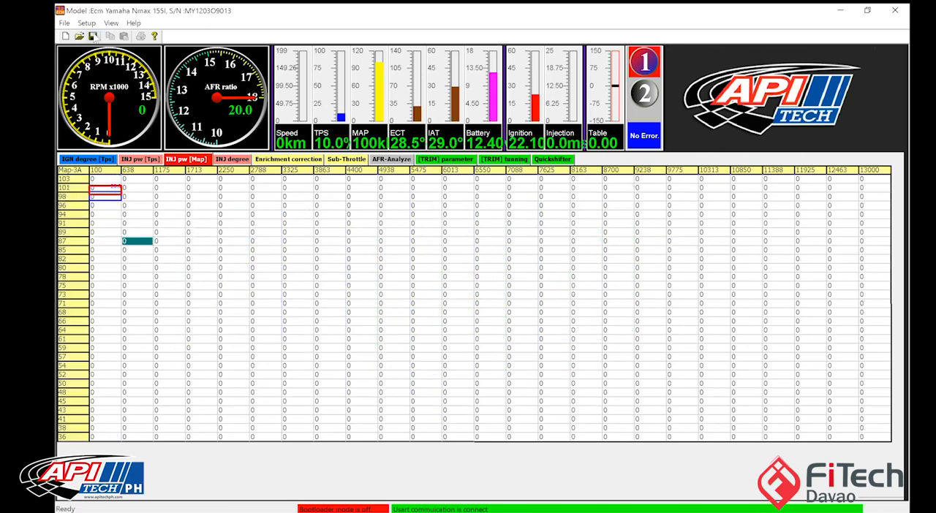
click(86, 23)
click(110, 96)
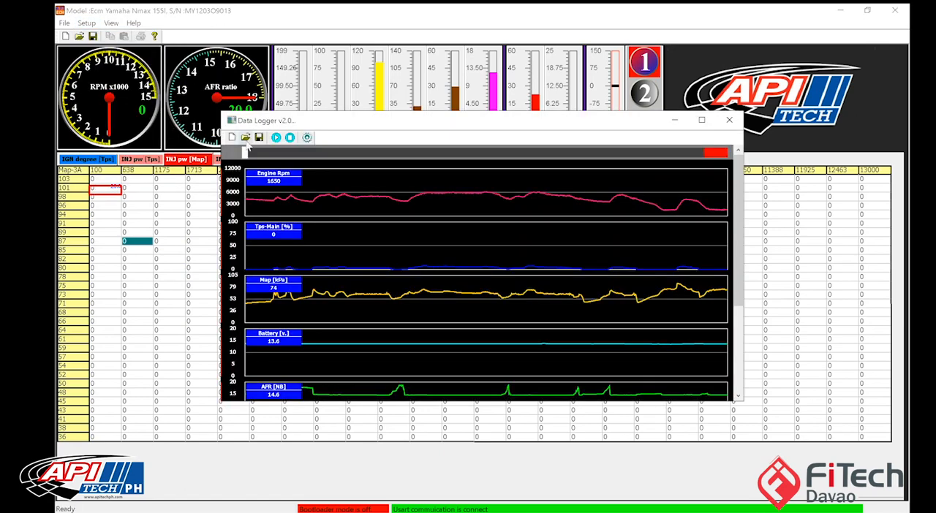
click(245, 137)
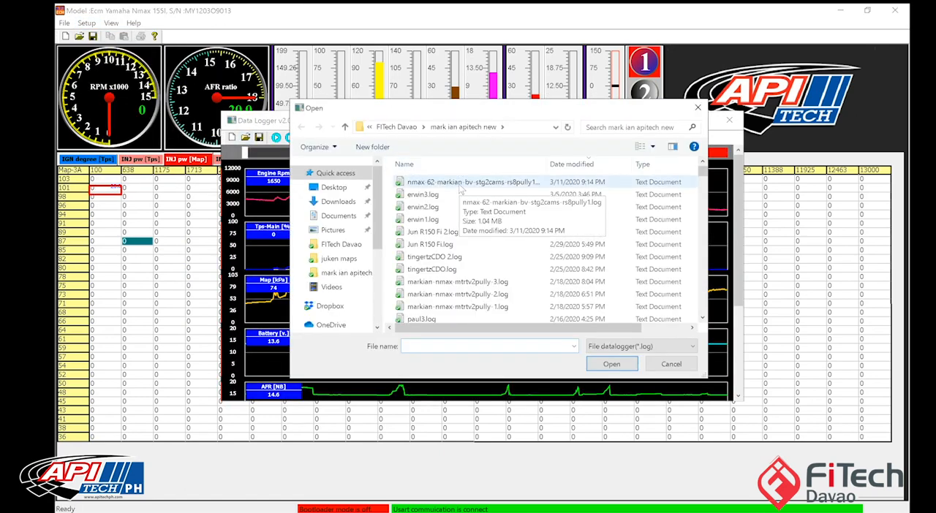
click(460, 184)
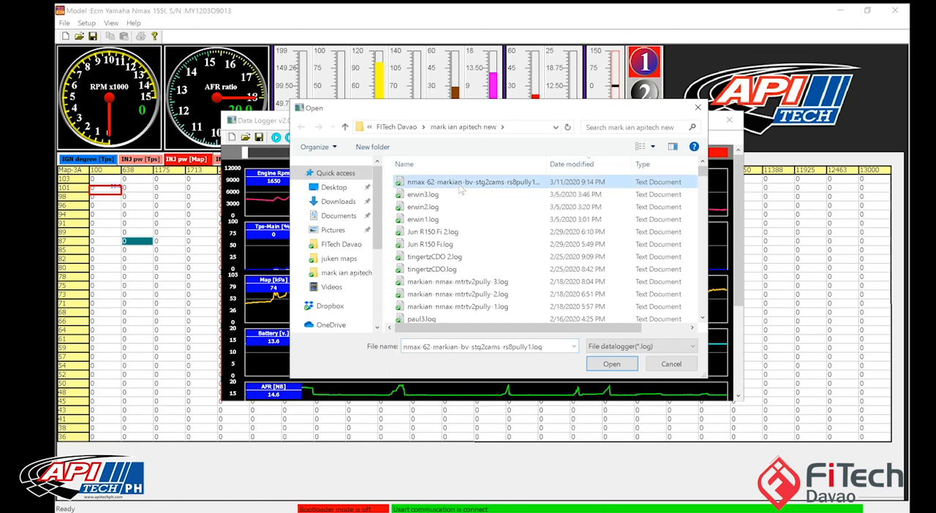
double_click(460, 185)
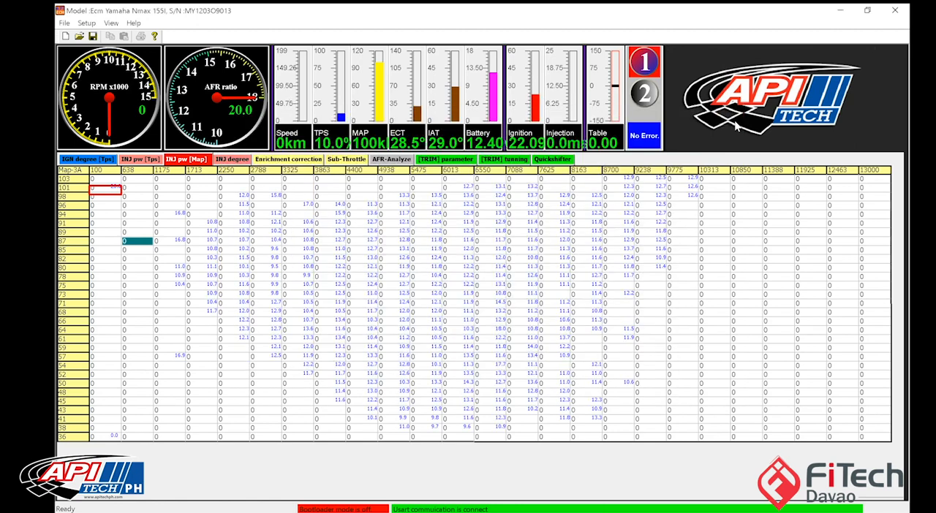
click(729, 119)
click(389, 437)
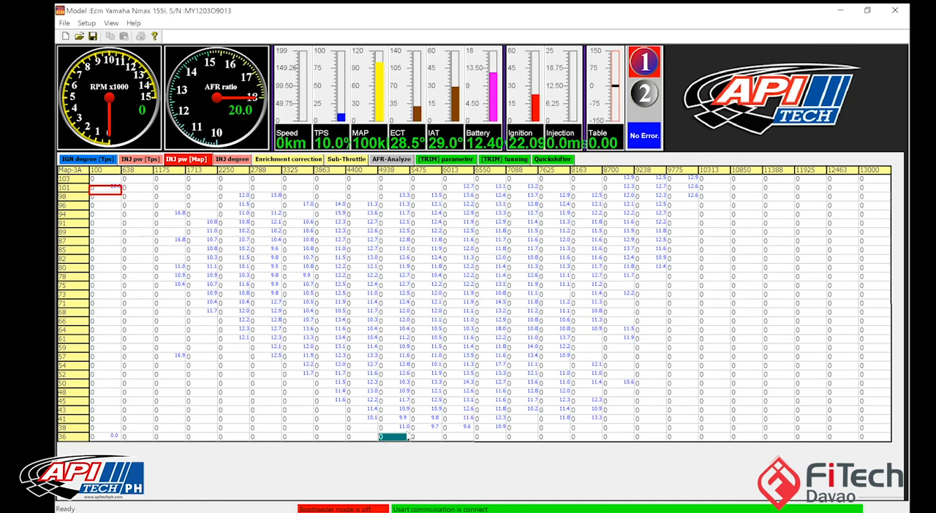
click(428, 428)
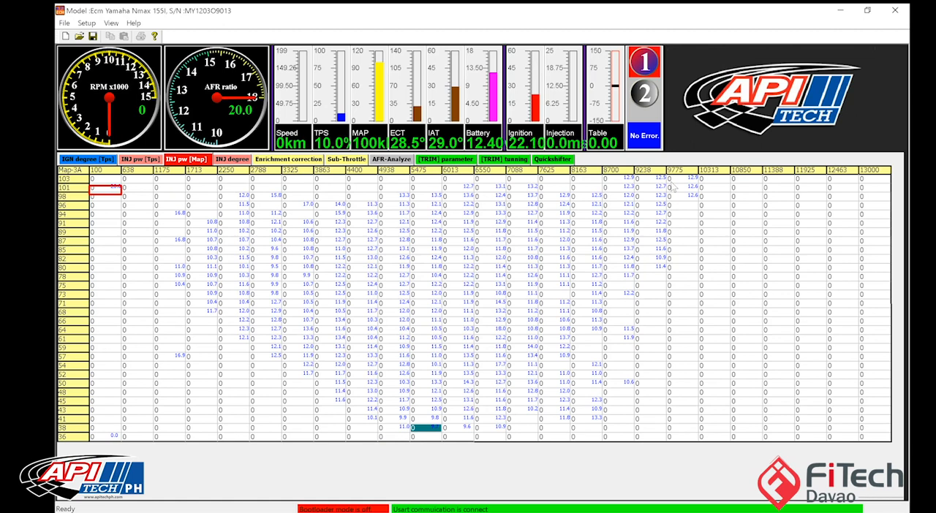
Step: Set the highest MAP axis value to 110 and the lowest to 37, and interpolate all rows between them
click(66, 180)
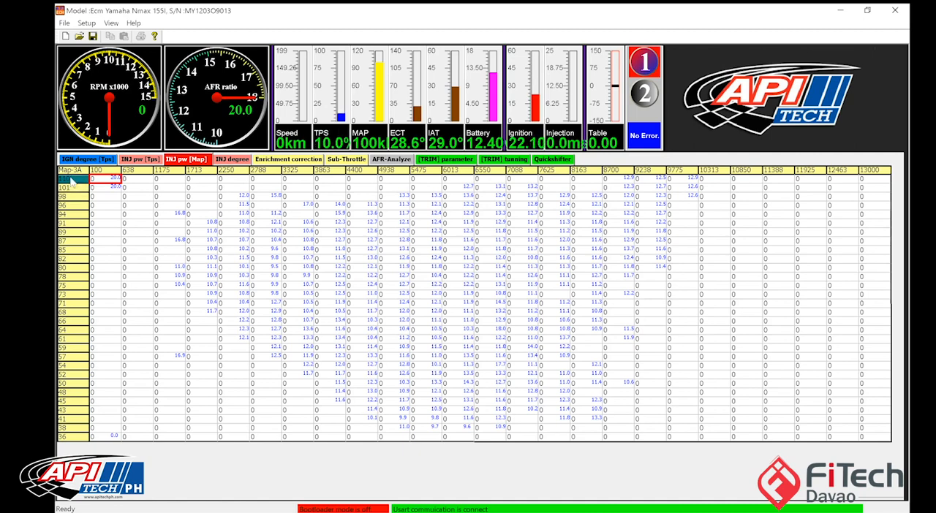
drag(73, 241, 74, 437)
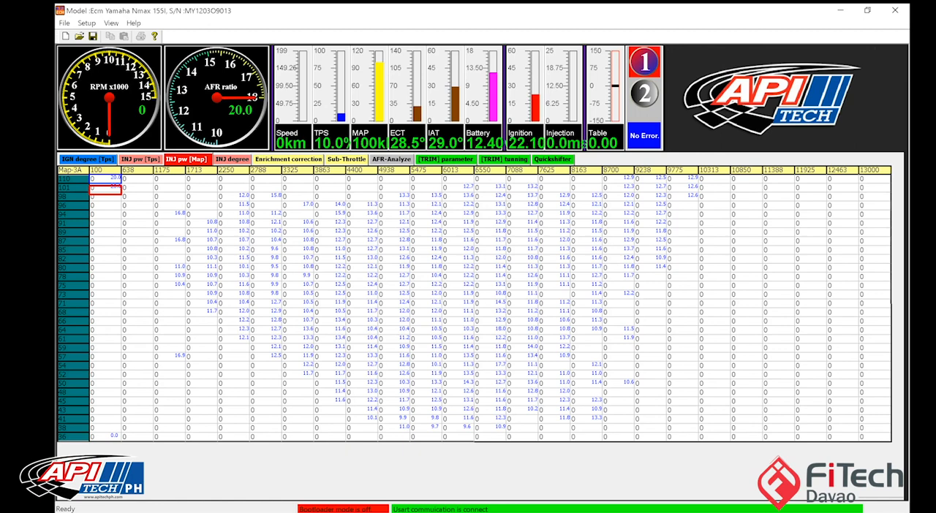
click(71, 437)
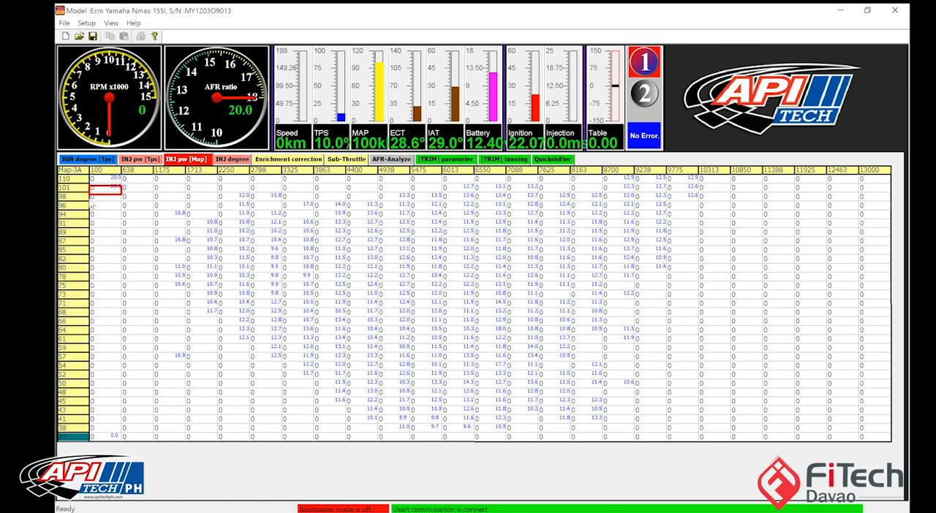
click(85, 179)
drag(82, 216, 60, 508)
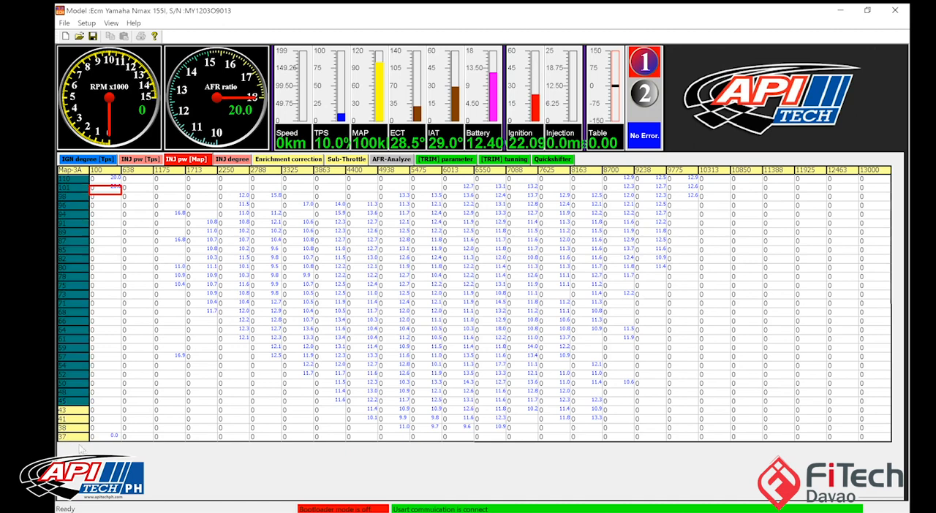
drag(82, 451, 81, 438)
right_click(79, 335)
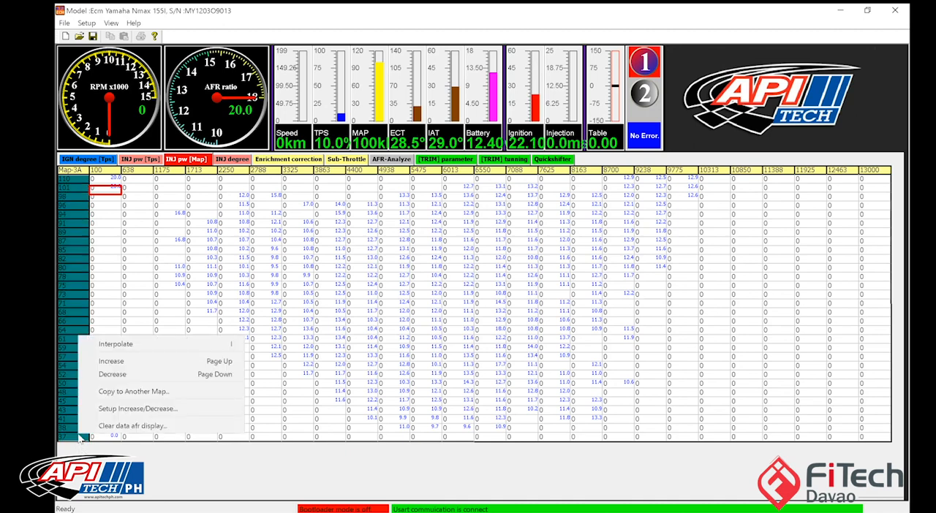
click(170, 339)
Step: Clear the old AFR readings and load the nmax-62 log again onto the 37 to 110 MAP axis
right_click(170, 339)
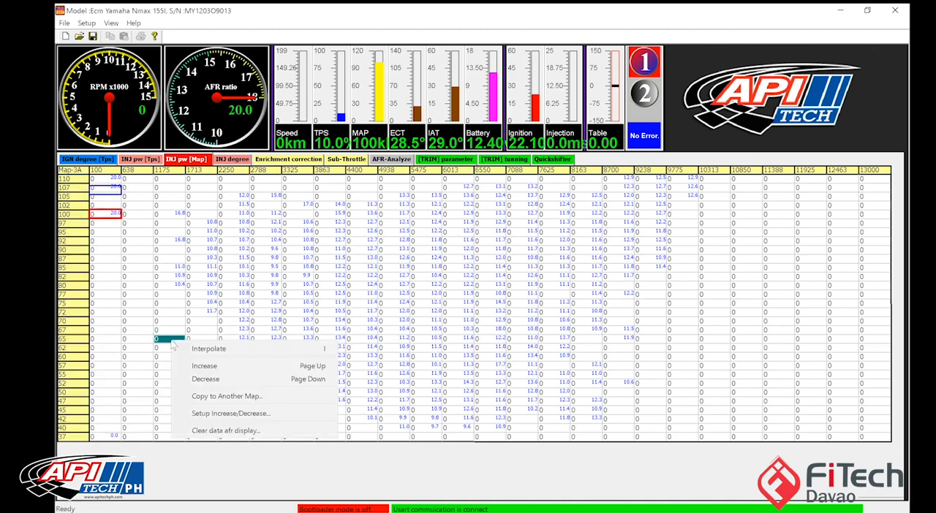
click(220, 431)
click(87, 23)
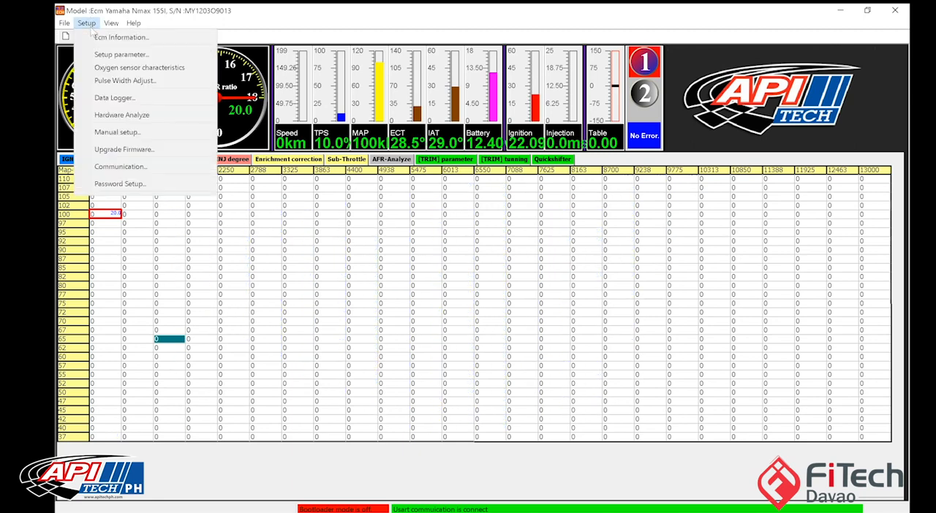
click(113, 97)
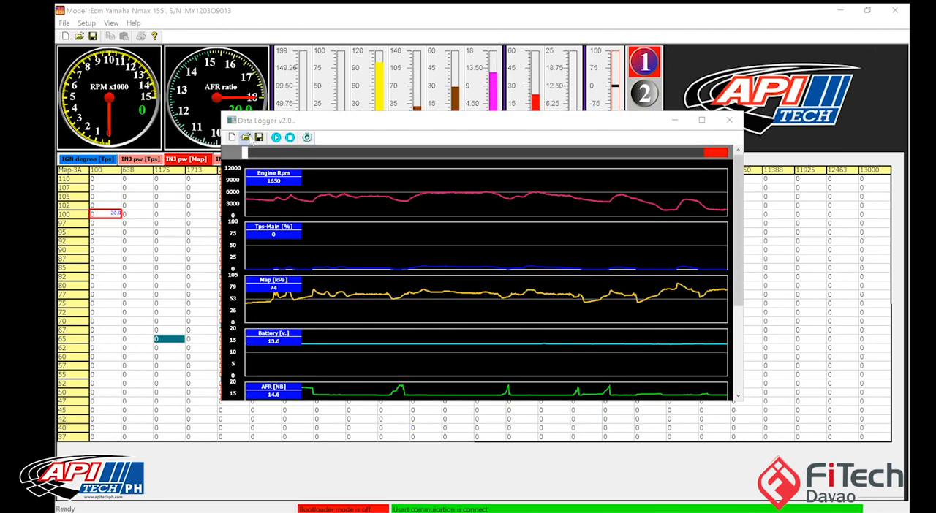
click(250, 138)
double_click(506, 180)
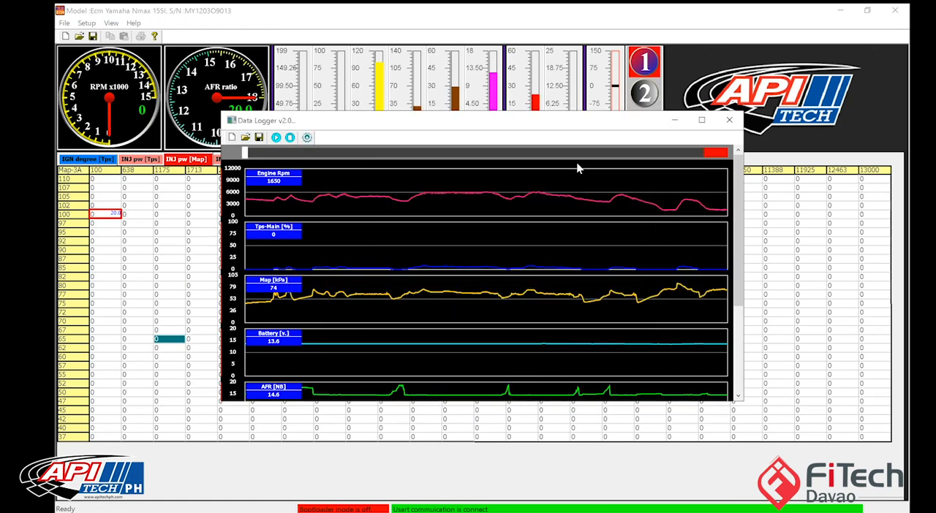
click(729, 120)
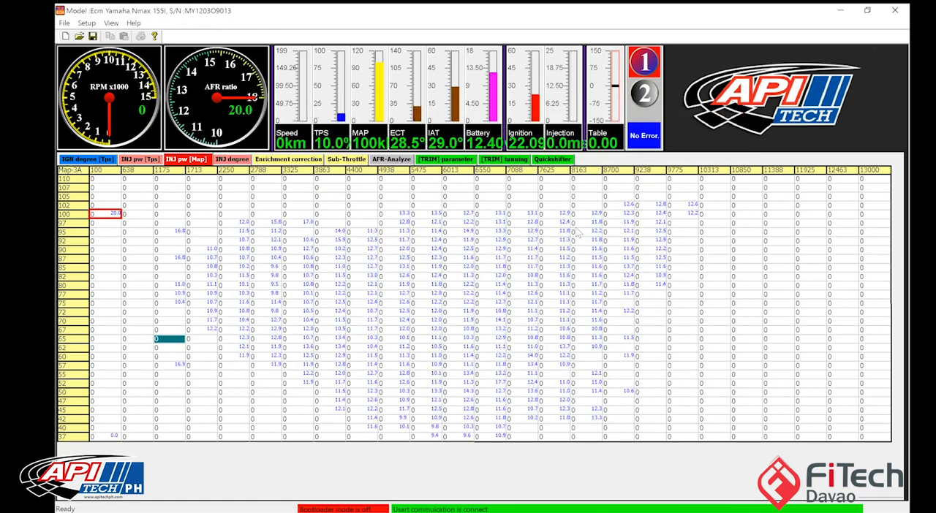
Step: Set the highest MAP axis value to 103 and interpolate the whole axis down to 37
drag(651, 196, 199, 212)
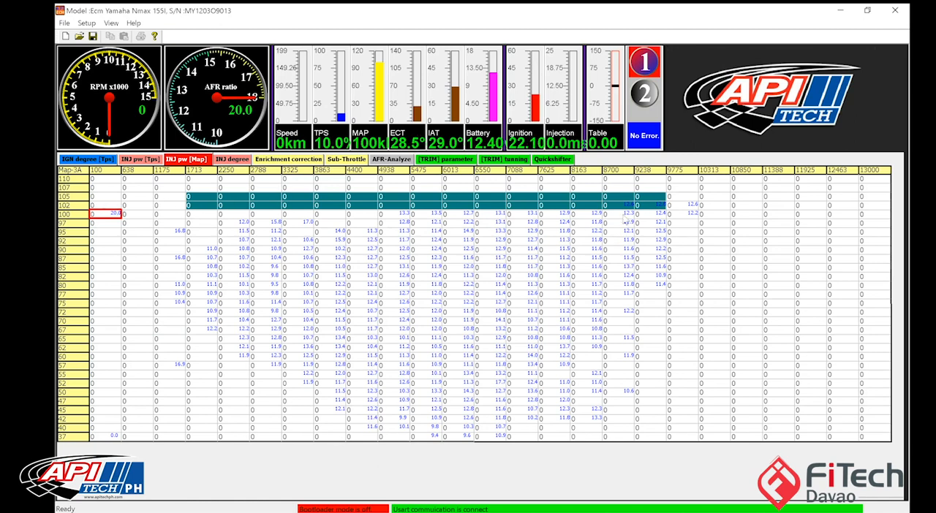
click(643, 206)
drag(646, 196, 95, 201)
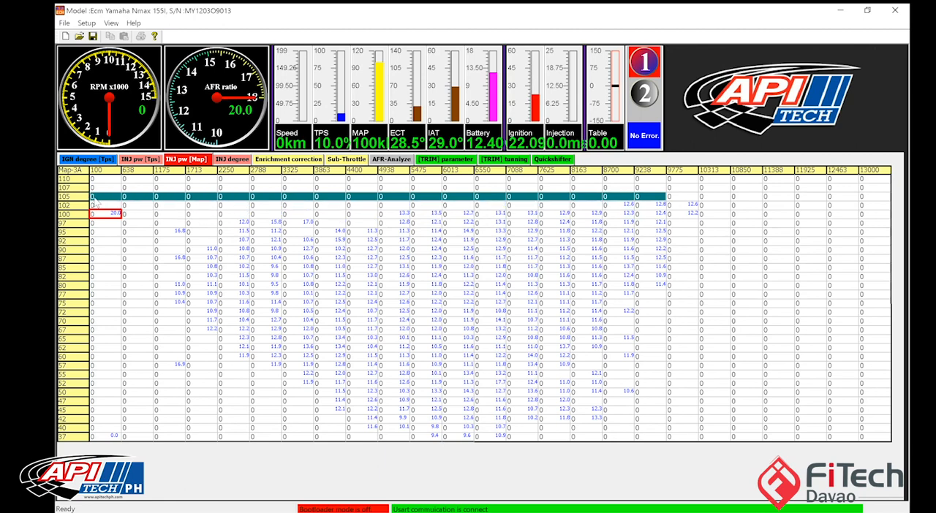
click(76, 181)
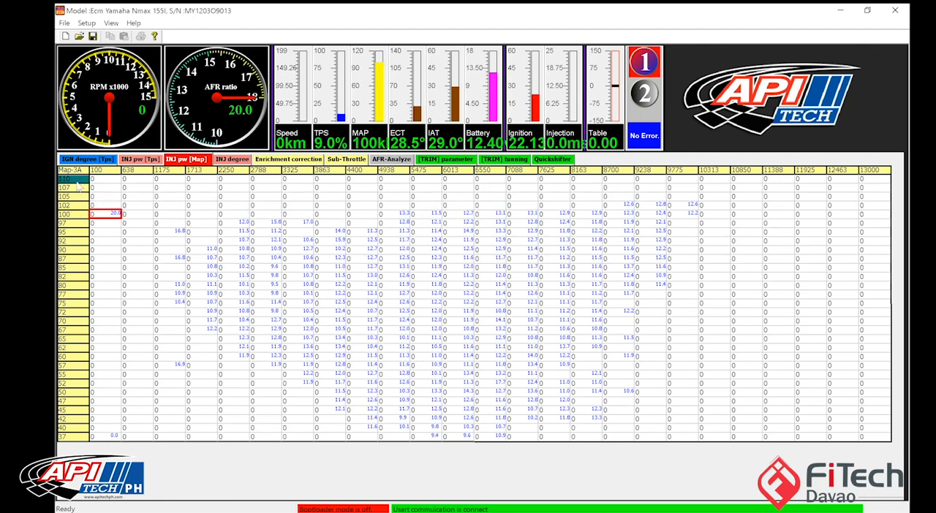
text(103)
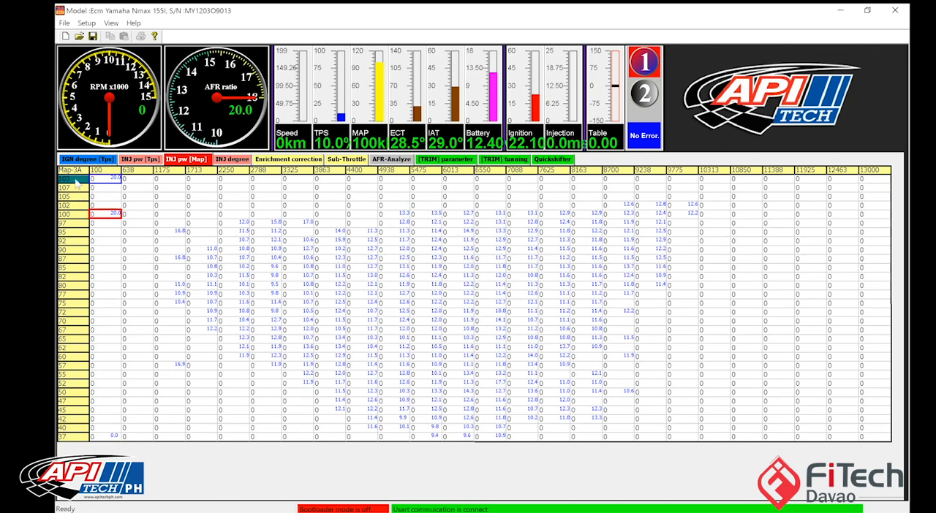
drag(82, 437, 77, 133)
right_click(75, 204)
click(82, 211)
Step: Clear the AFR display and load the nmax-62 log again onto the 37 to 103 MAP axis
click(205, 259)
right_click(206, 259)
click(247, 345)
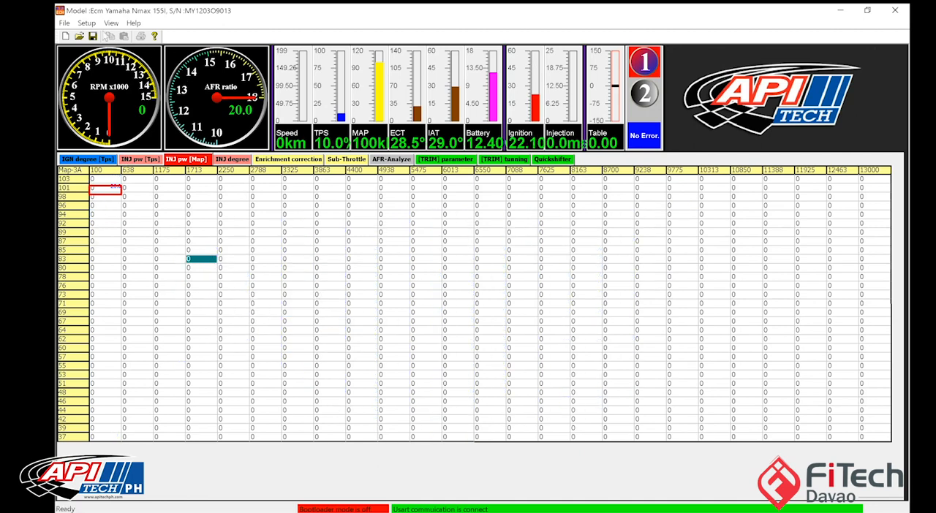
click(87, 22)
click(119, 94)
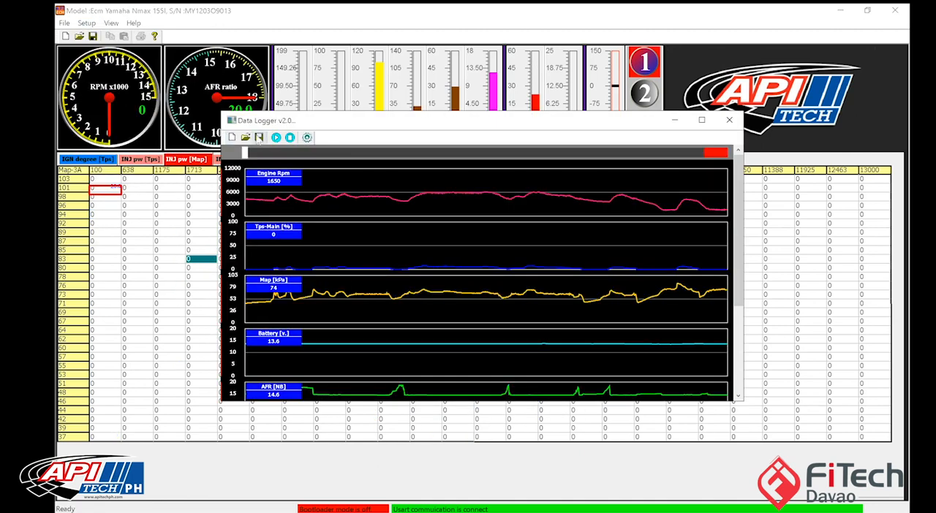
click(246, 137)
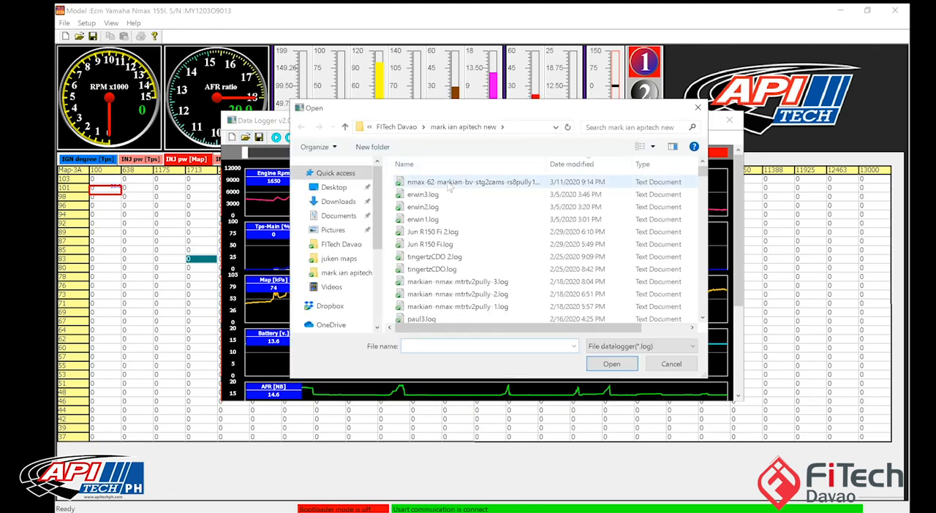
double_click(453, 183)
click(730, 119)
click(534, 302)
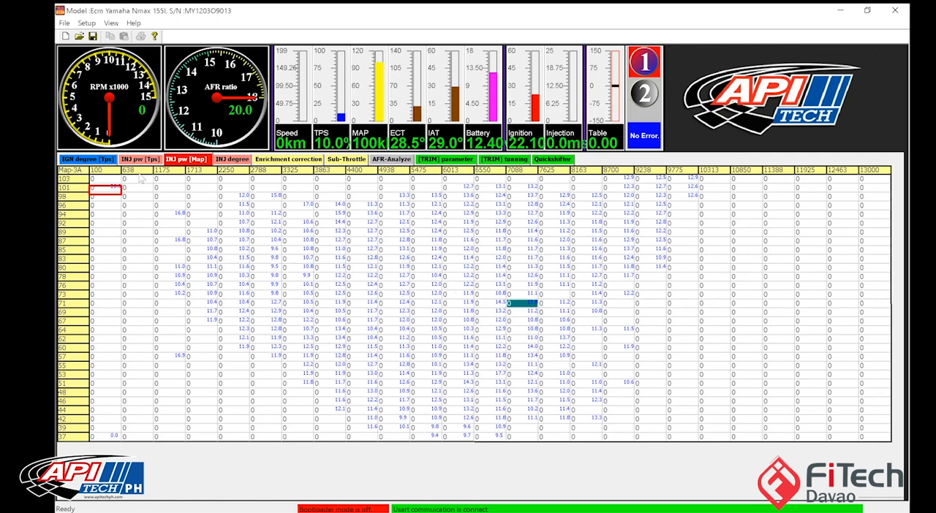
Step: Set the lowest RPM axis value to 500 and the highest to 10000, and interpolate all columns between them
click(869, 169)
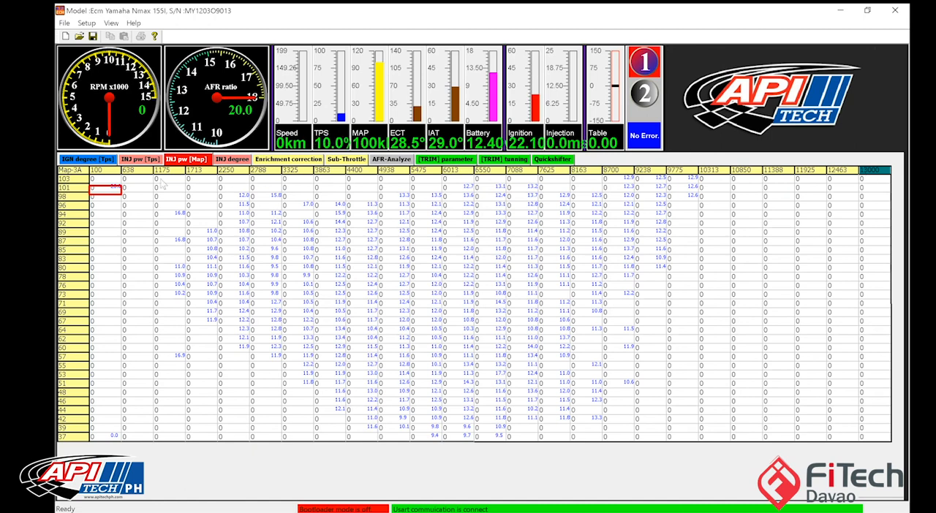
click(109, 170)
drag(106, 188, 171, 410)
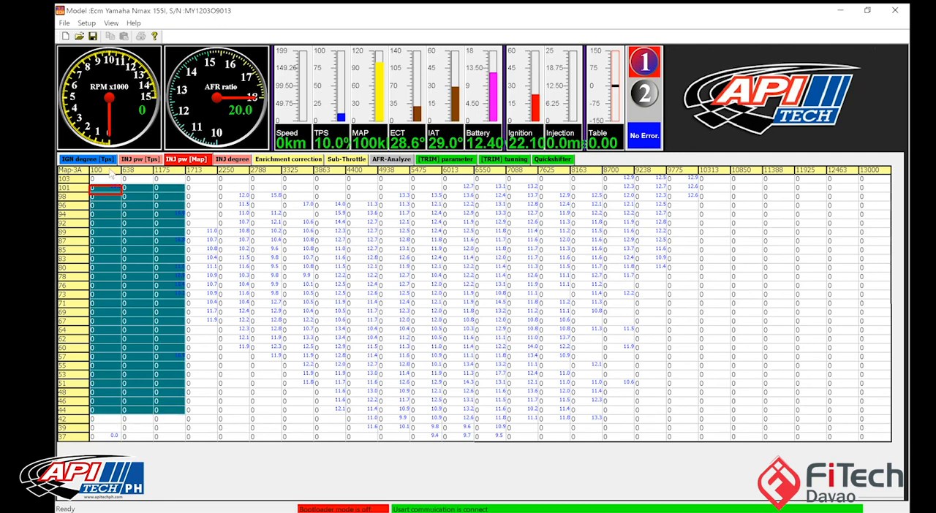
click(107, 171)
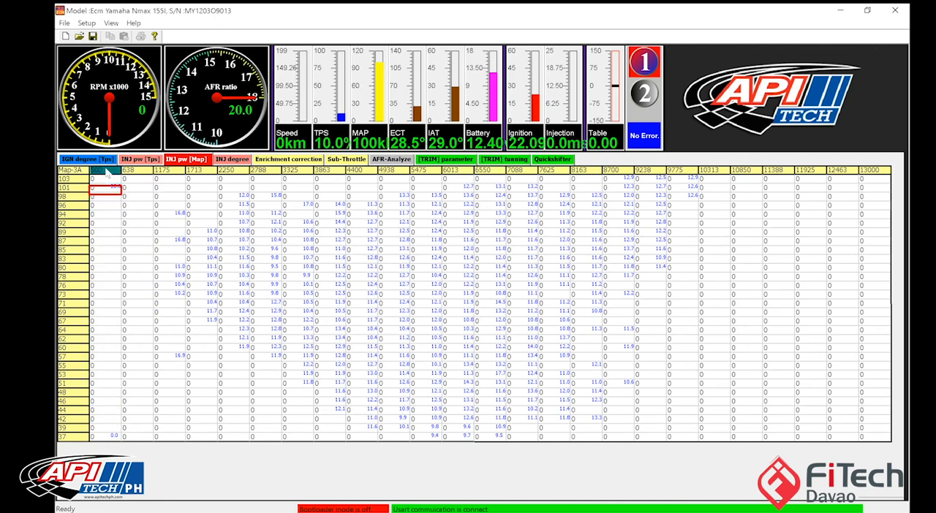
click(881, 172)
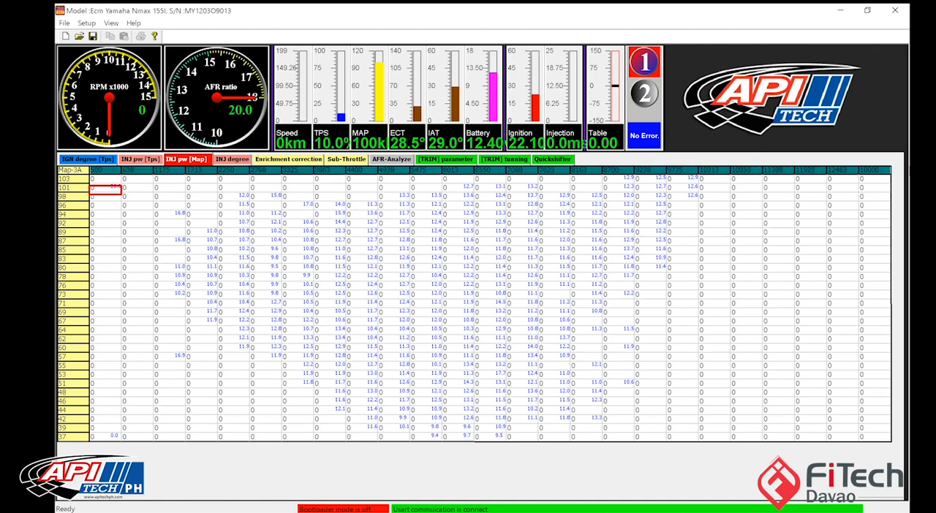
click(760, 259)
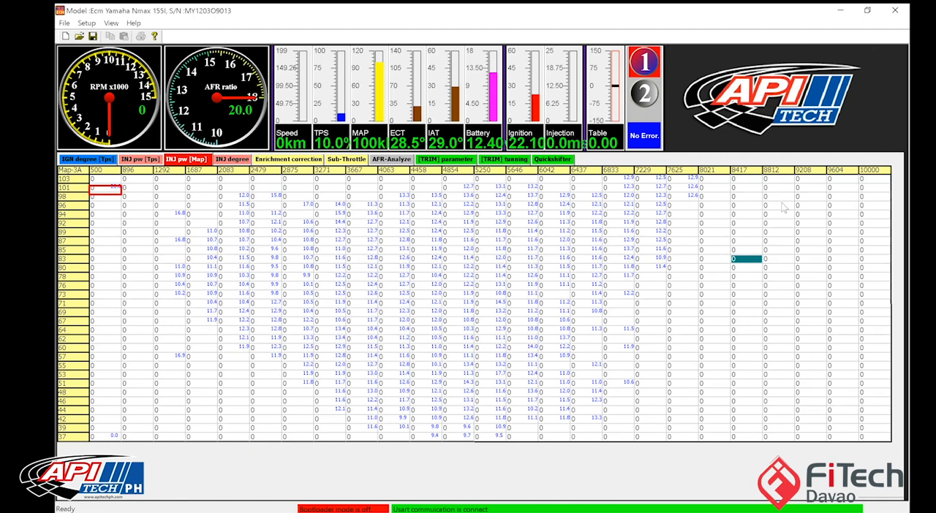
Step: Clear the old AFR readings and reload the nmax-62 log onto the 500 to 10000 RPM axis
right_click(389, 261)
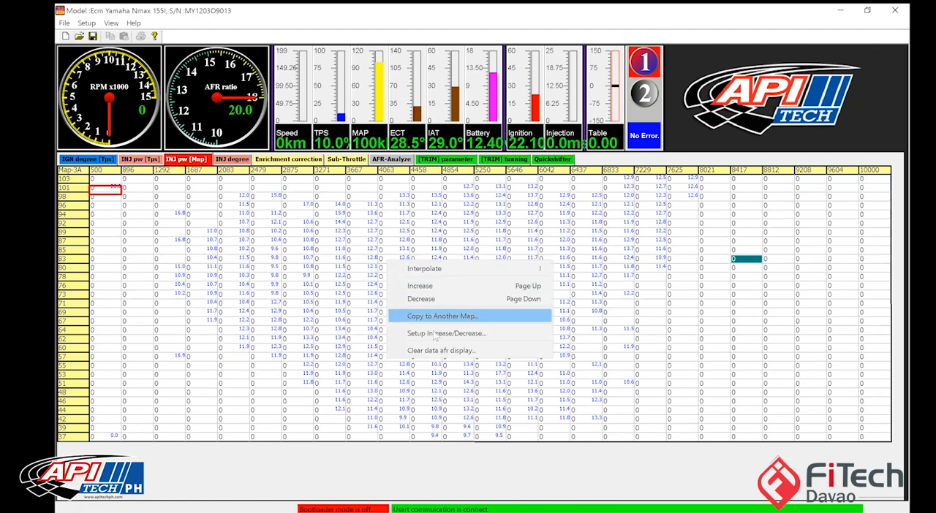
click(442, 351)
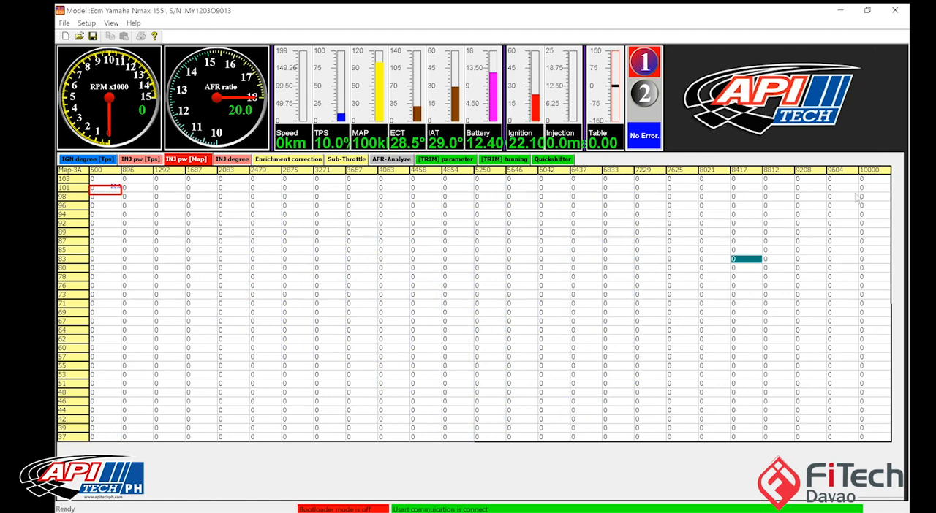
click(875, 174)
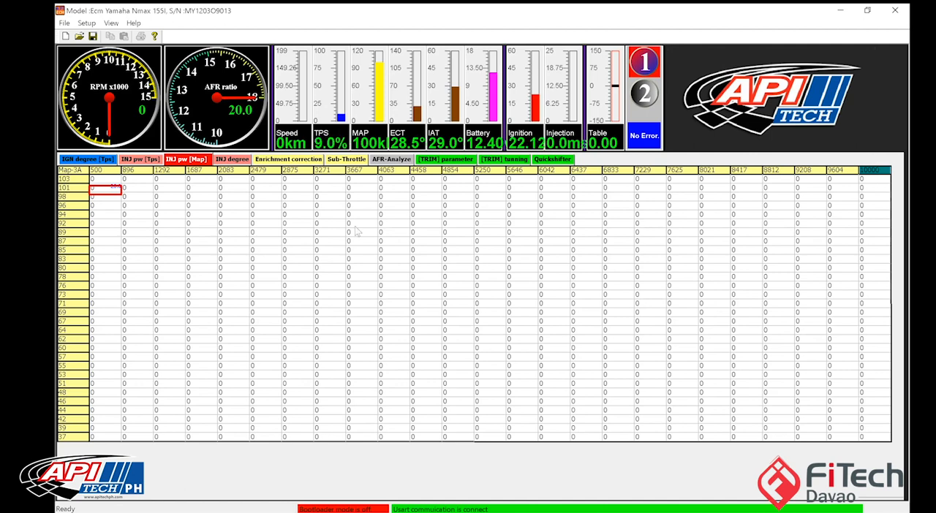
click(86, 22)
click(110, 79)
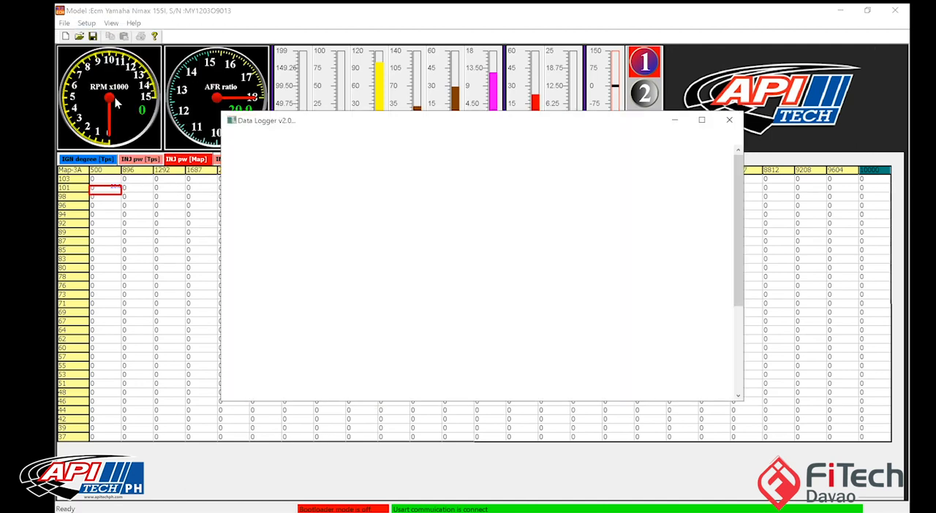
click(246, 138)
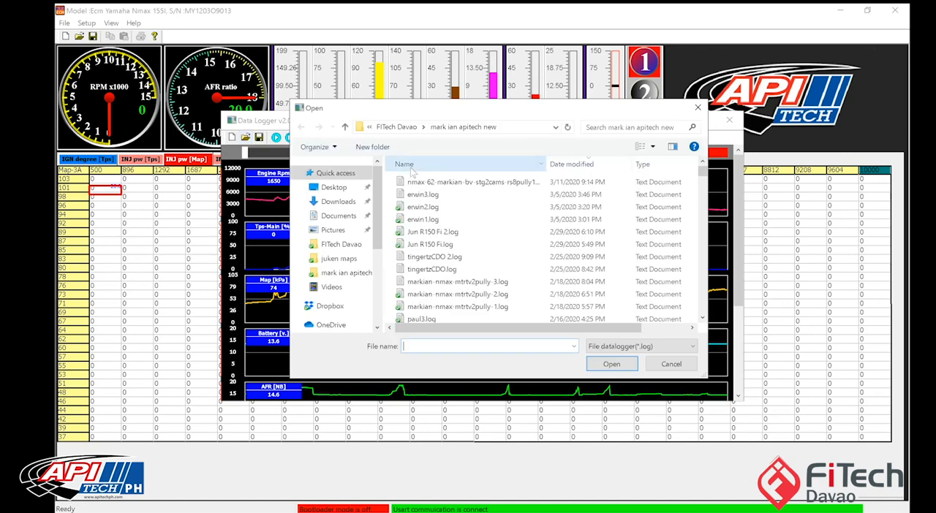
double_click(420, 183)
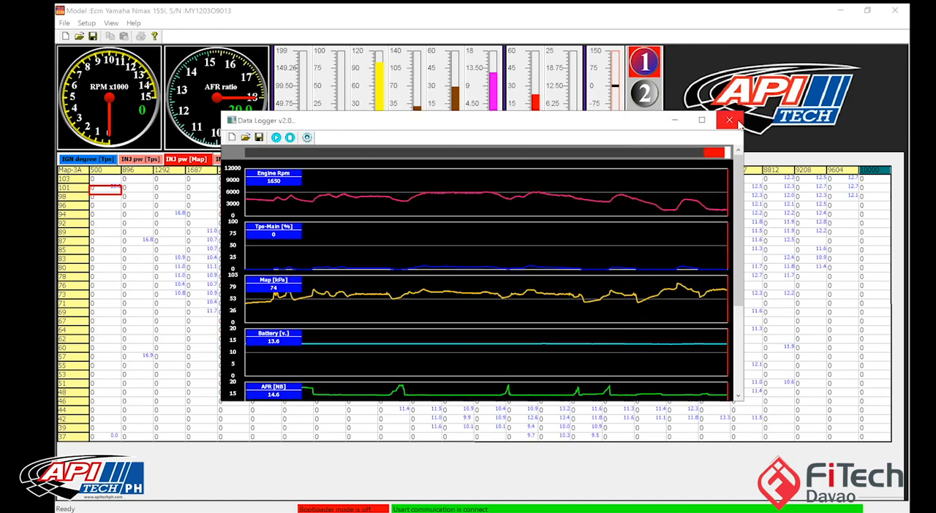
click(729, 119)
click(330, 215)
drag(329, 218, 665, 312)
click(662, 312)
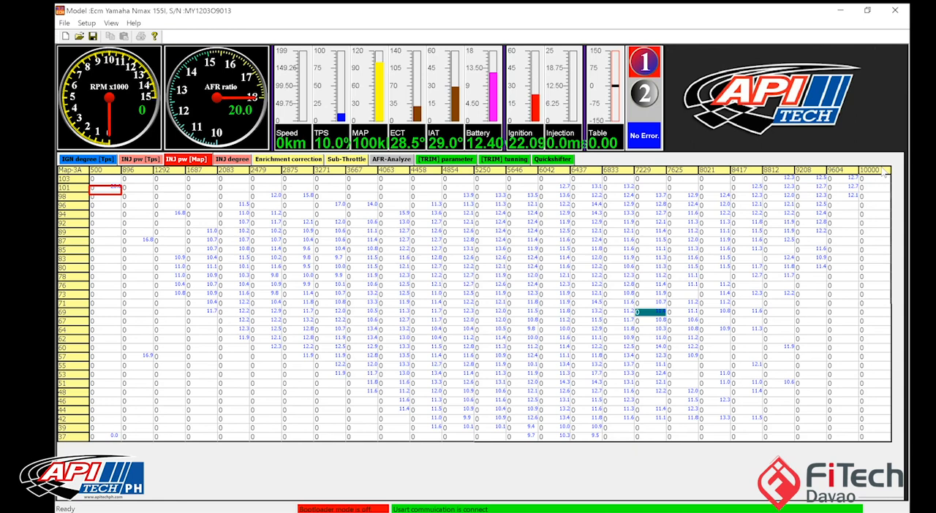
Step: Clear the logged AFR readings from the rescaled MAP-based injection table
click(883, 171)
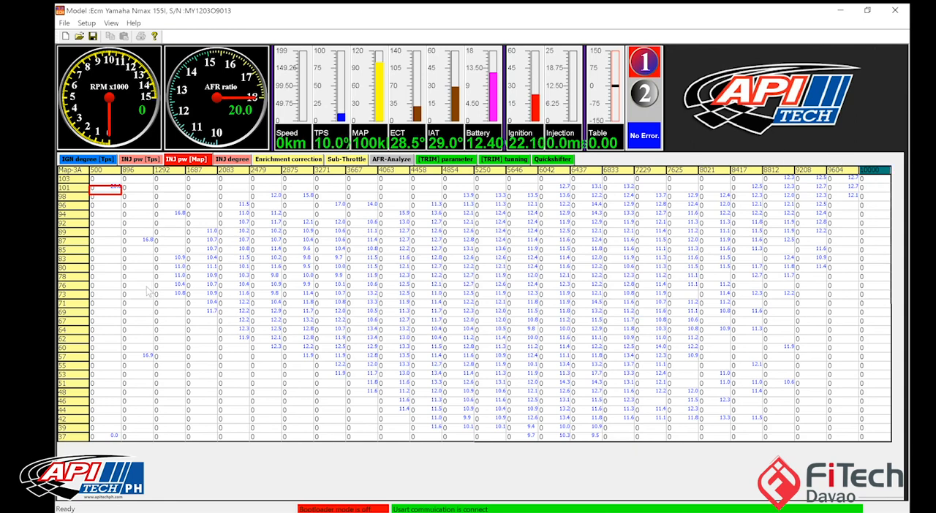
click(70, 438)
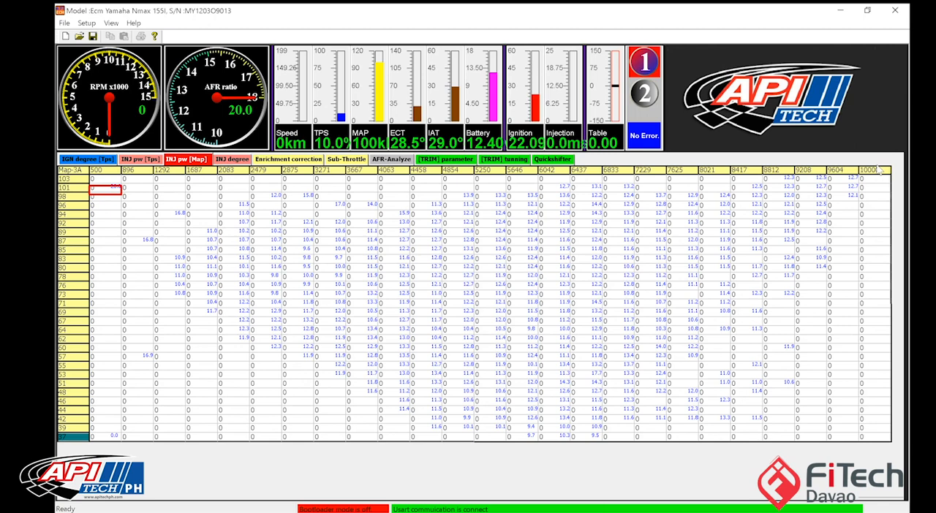
right_click(249, 329)
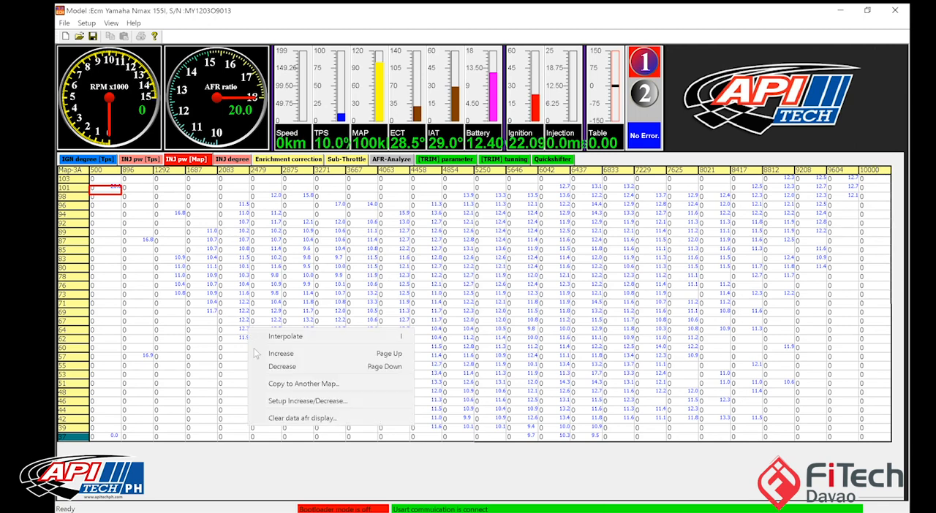
click(282, 416)
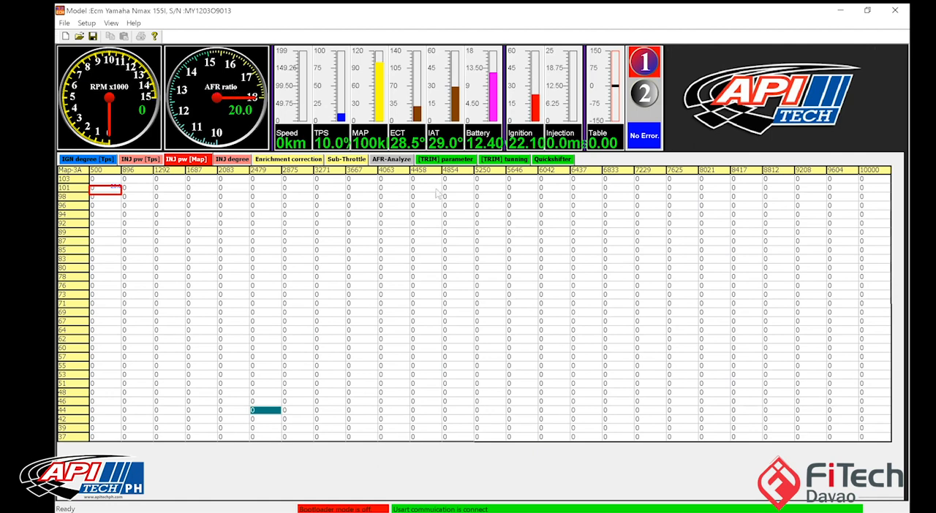
Step: Open the TRIM parameters and examine the Cold Start TimeOff row and the WB-AFR Voltage cells
click(461, 161)
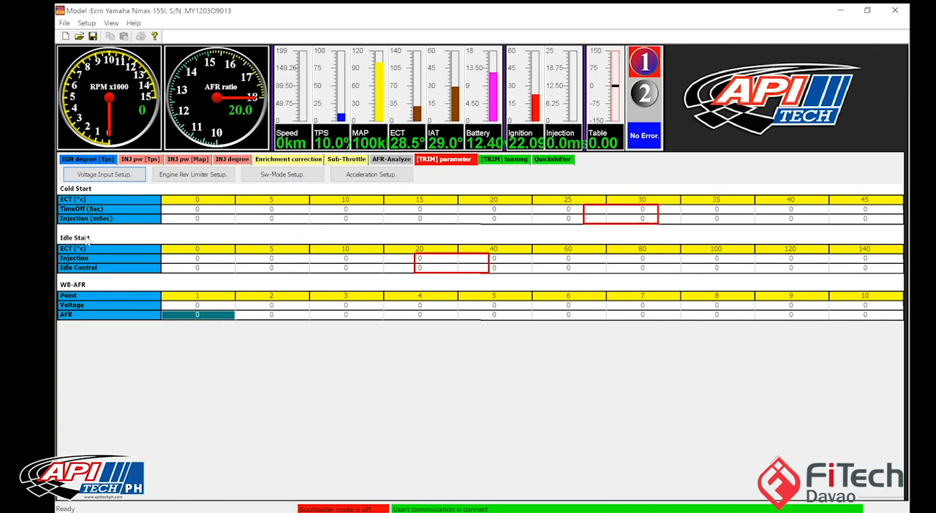
drag(219, 210, 644, 212)
drag(718, 285, 879, 274)
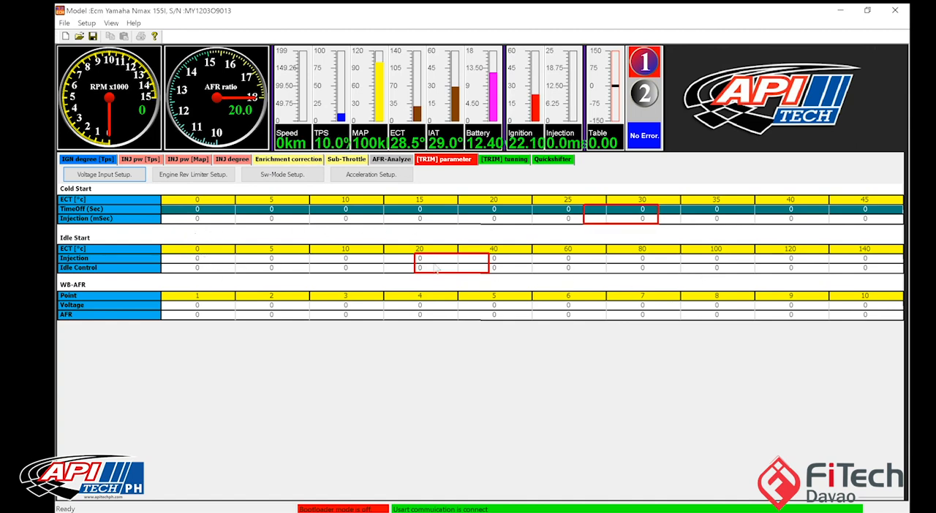
click(210, 210)
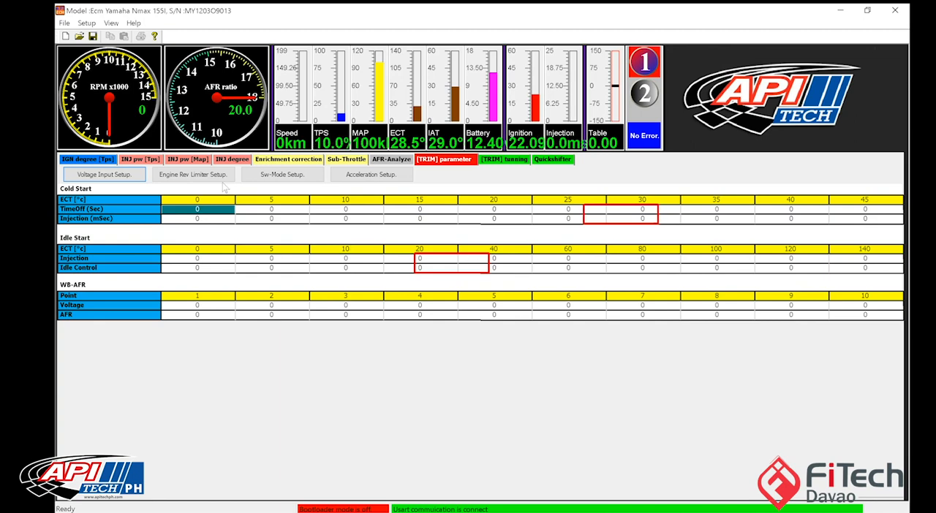
click(196, 305)
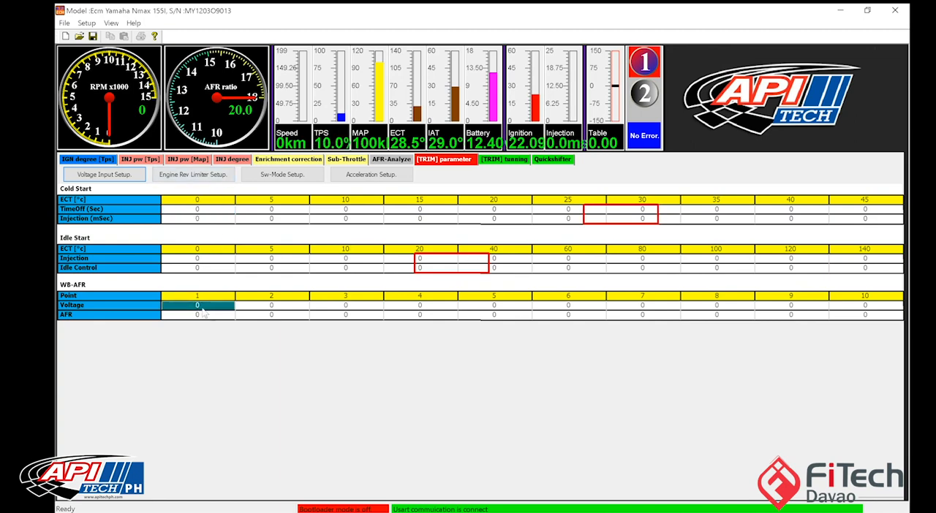
click(292, 307)
click(407, 307)
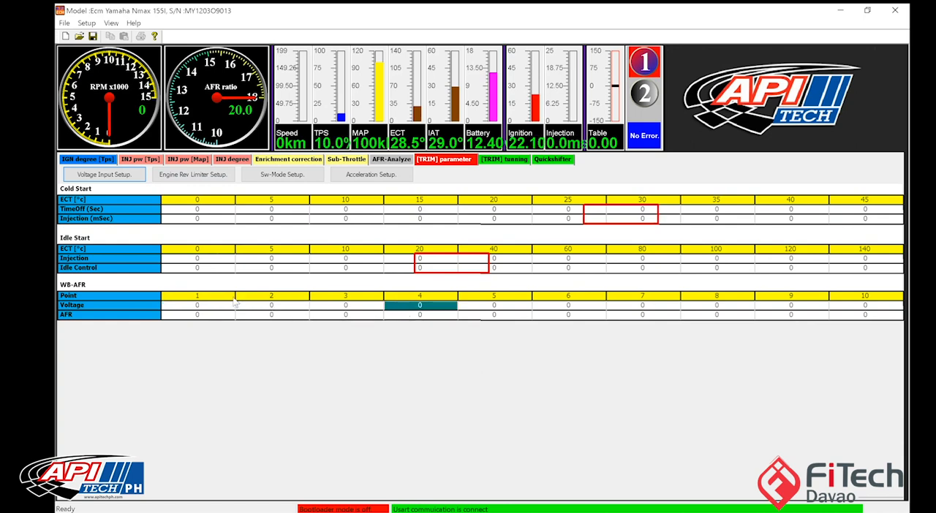
Step: Set the WB-AFR voltage to 0.5 at point 1 and 4.5 at point 10, and interpolate the points between
click(220, 306)
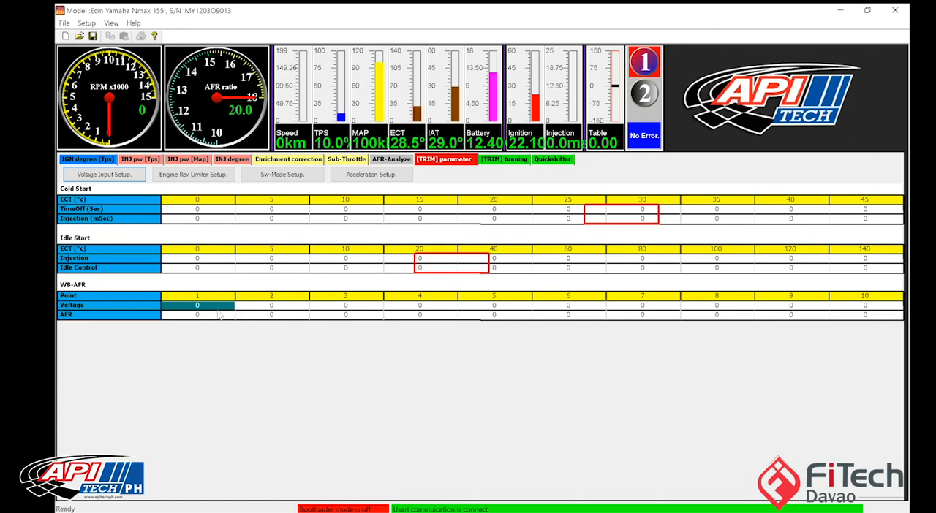
click(259, 307)
click(220, 307)
text(0.5)
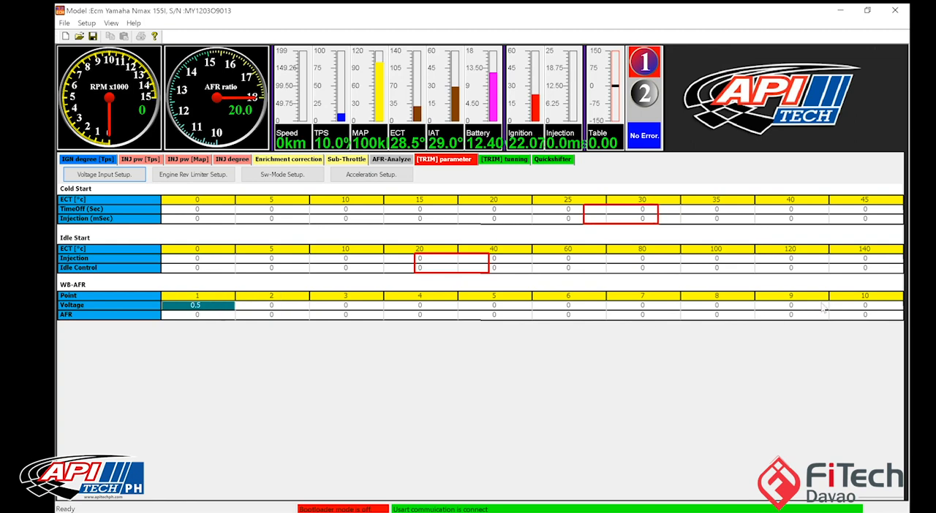
click(845, 315)
click(846, 306)
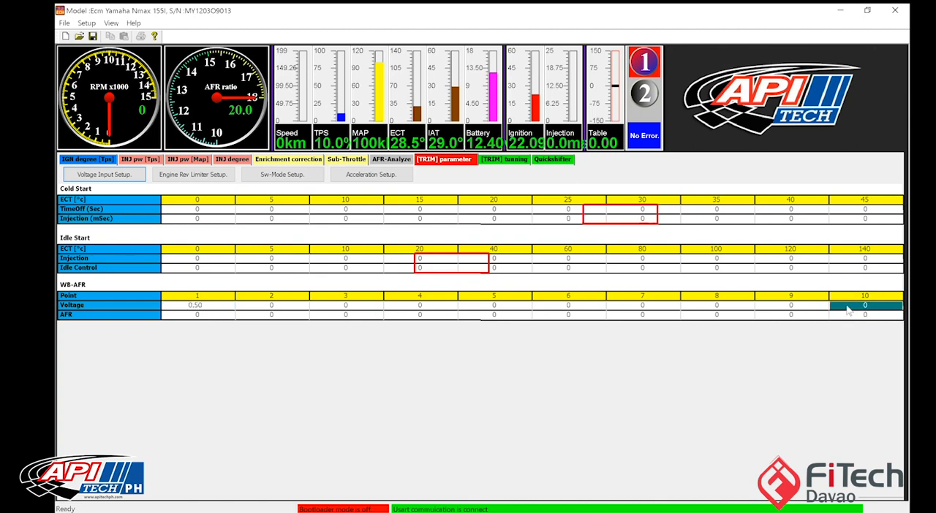
text(4.5)
drag(220, 306, 866, 305)
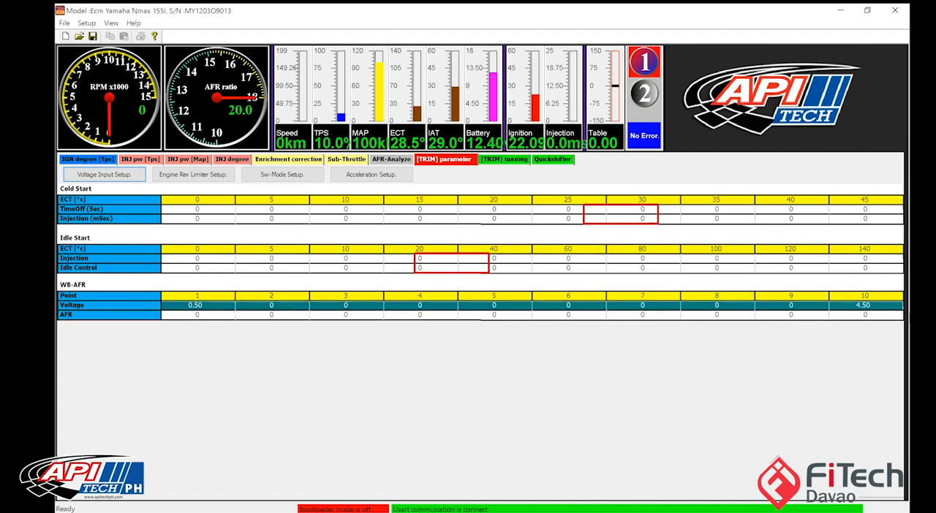
right_click(841, 306)
click(840, 313)
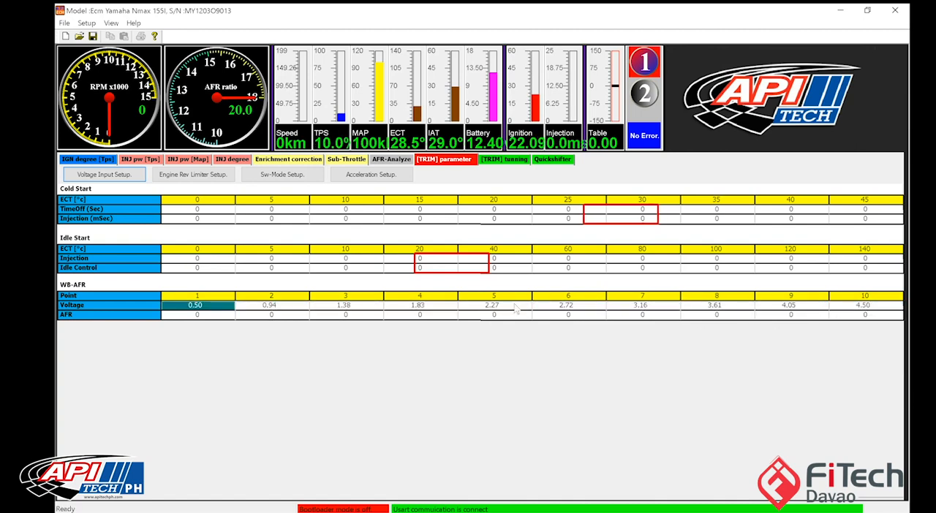
Step: Set the WB-AFR row's AFR to 8.5 at point 1 and 18 at point 10, and interpolate the points between
click(216, 316)
text(8.5)
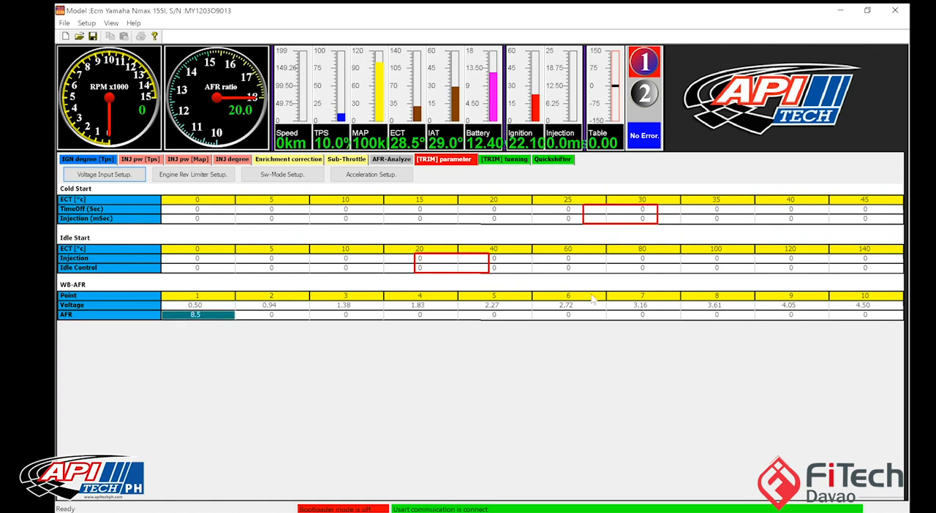
click(856, 316)
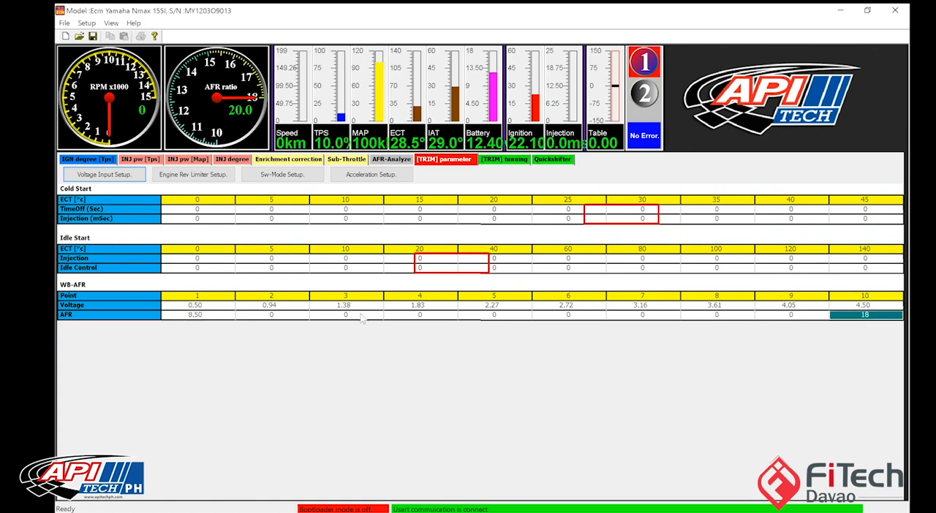
drag(220, 316, 878, 317)
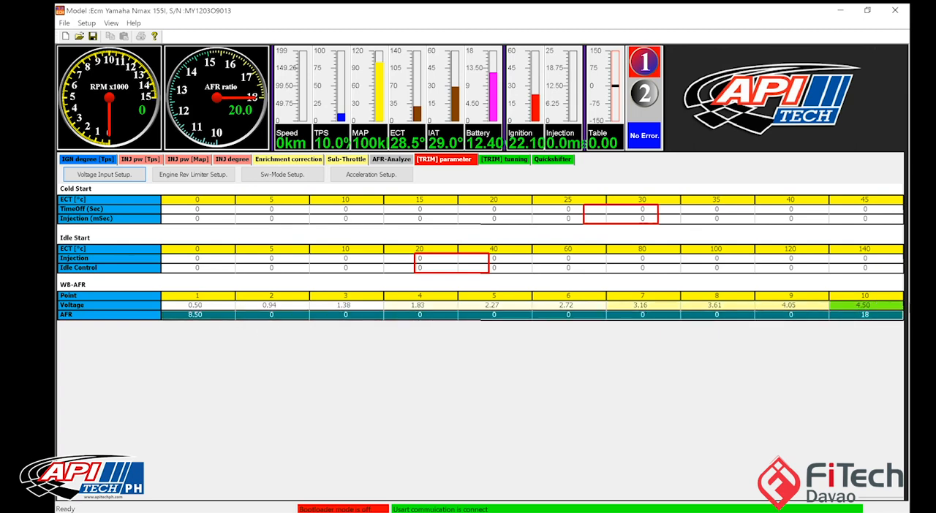
right_click(879, 320)
click(879, 320)
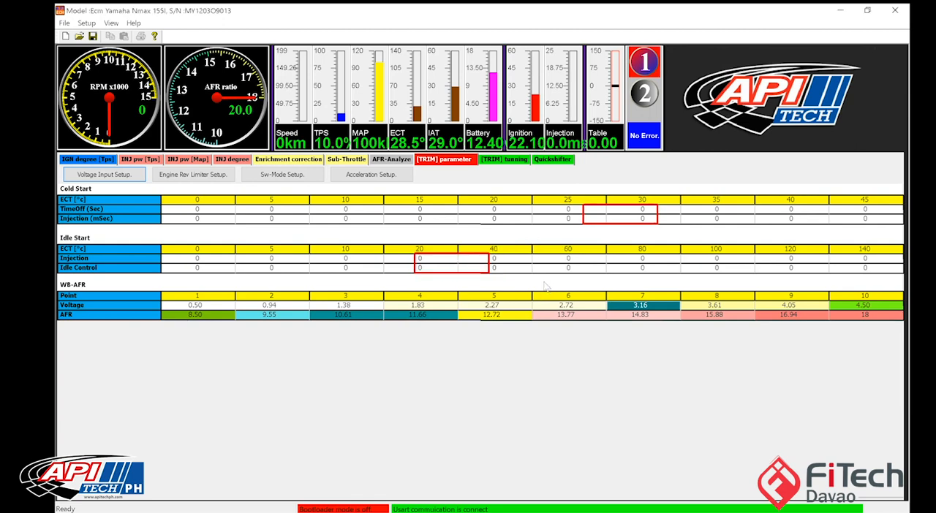
Step: Examine the WB-AFR Voltage and AFR rows across all ten calibration points
drag(238, 311, 820, 313)
drag(872, 306, 438, 292)
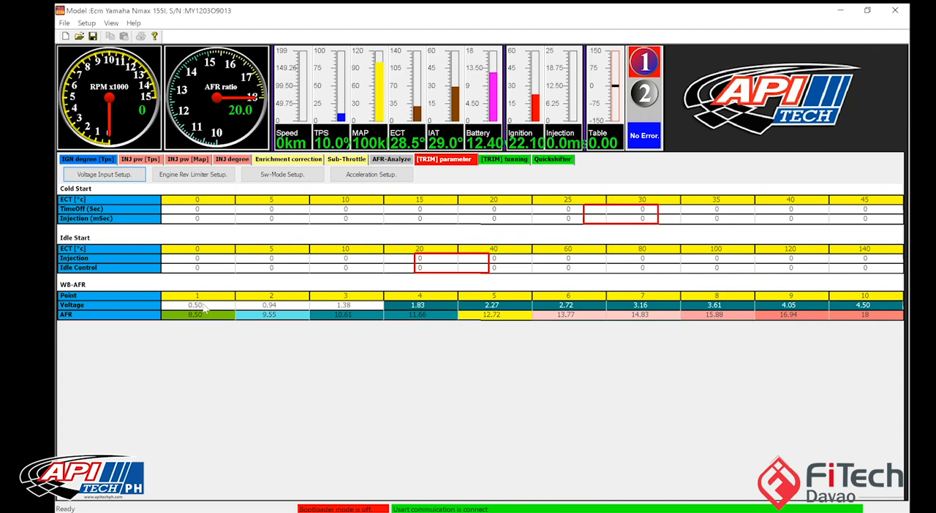
click(198, 305)
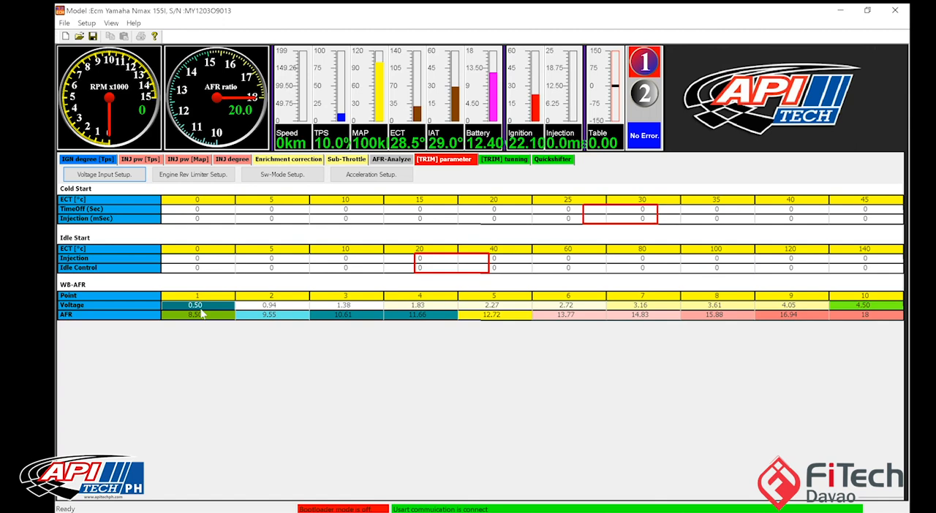
click(862, 307)
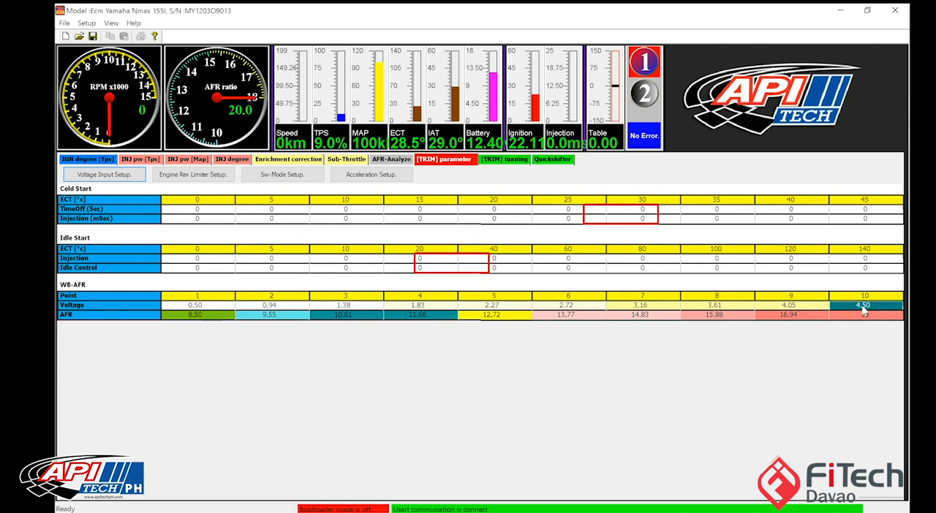
click(260, 306)
click(342, 306)
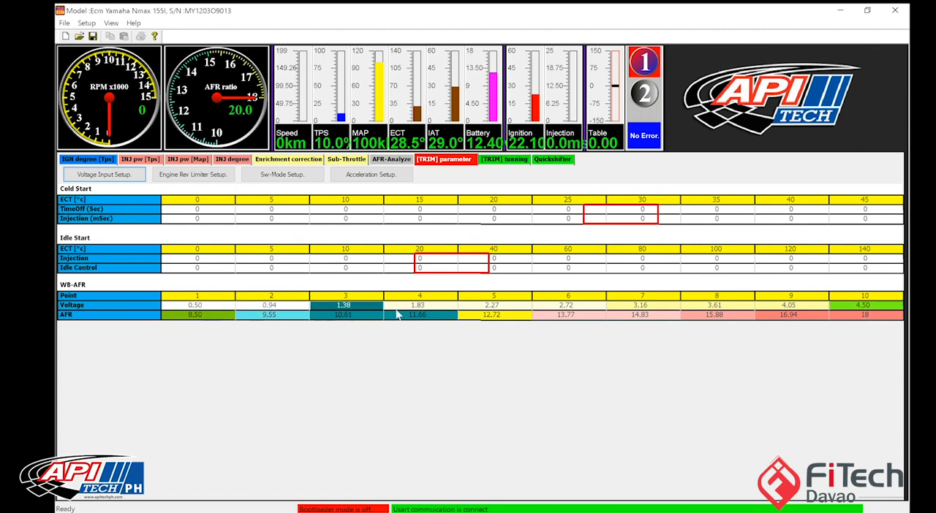
click(411, 308)
drag(226, 305, 866, 307)
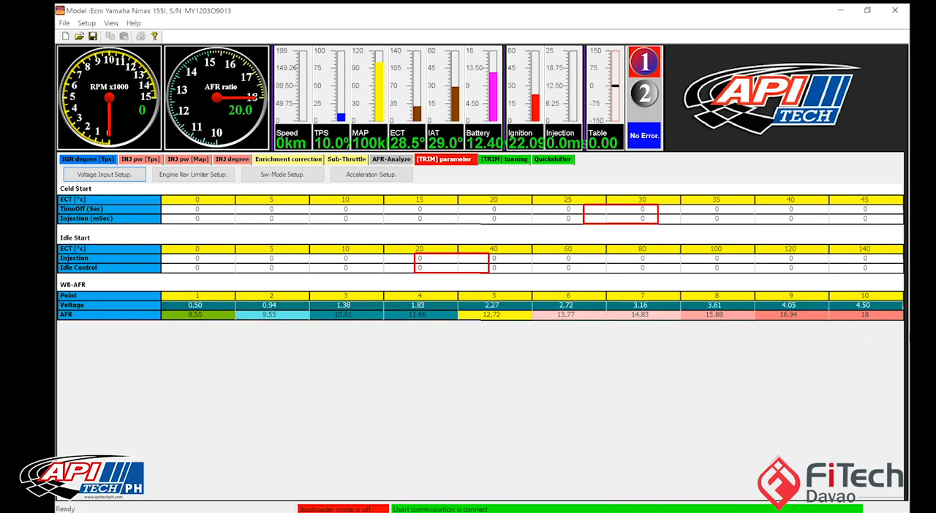
click(207, 306)
drag(210, 315, 860, 315)
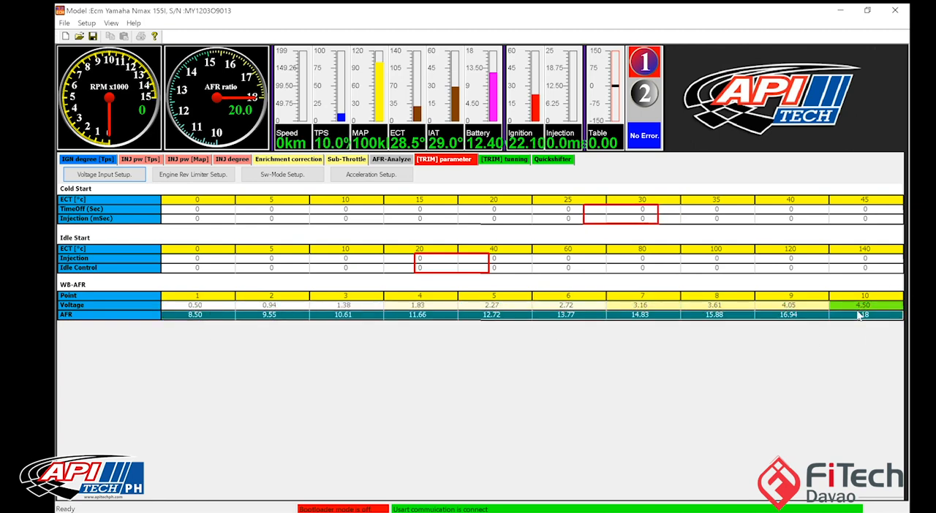
click(858, 313)
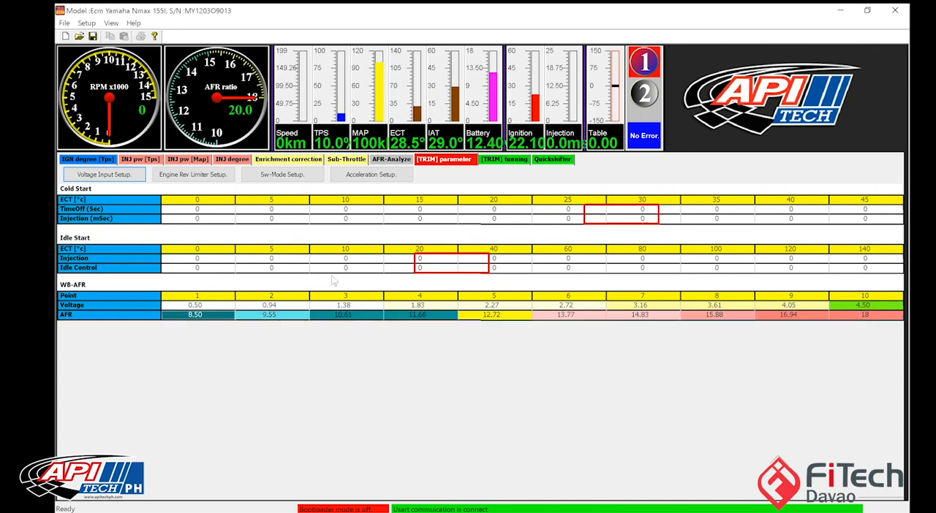
Step: Apply the WB-AFR calibration to the ECU and check the AFR ratio gauge
key(F4)
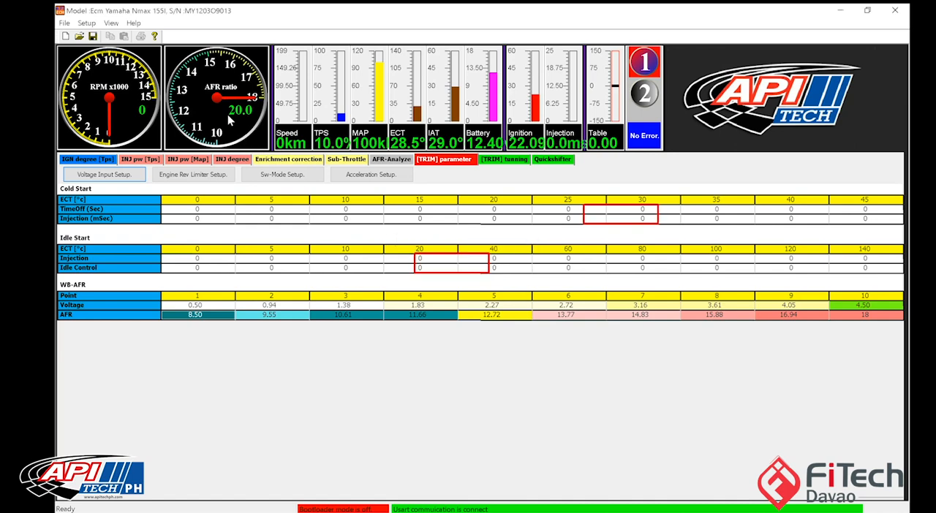
right_click(229, 117)
click(219, 95)
right_click(219, 95)
click(252, 117)
Step: Set the throttle TPS minimum input voltage to 0.41 V in the voltage input setup
click(102, 174)
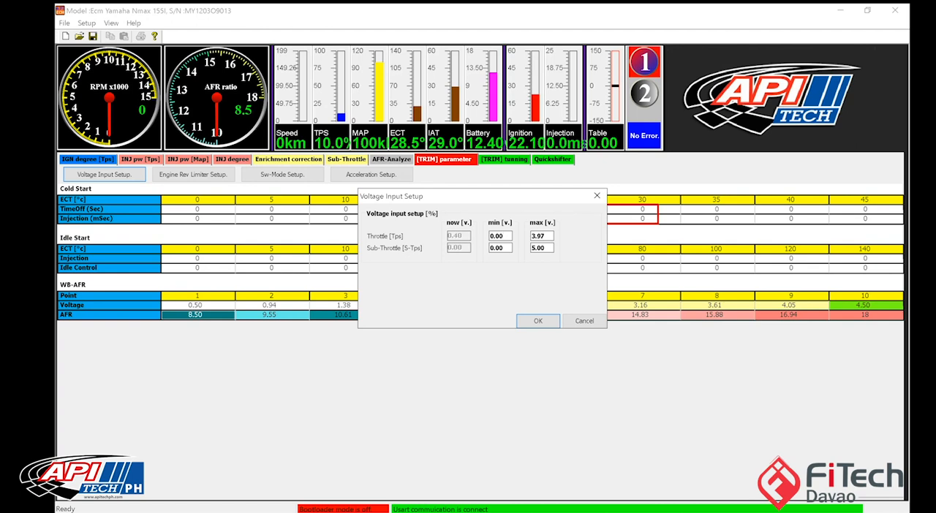
key(BackSpace)
key(BackSpace)
text(40)
key(BackSpace)
text(1)
click(534, 322)
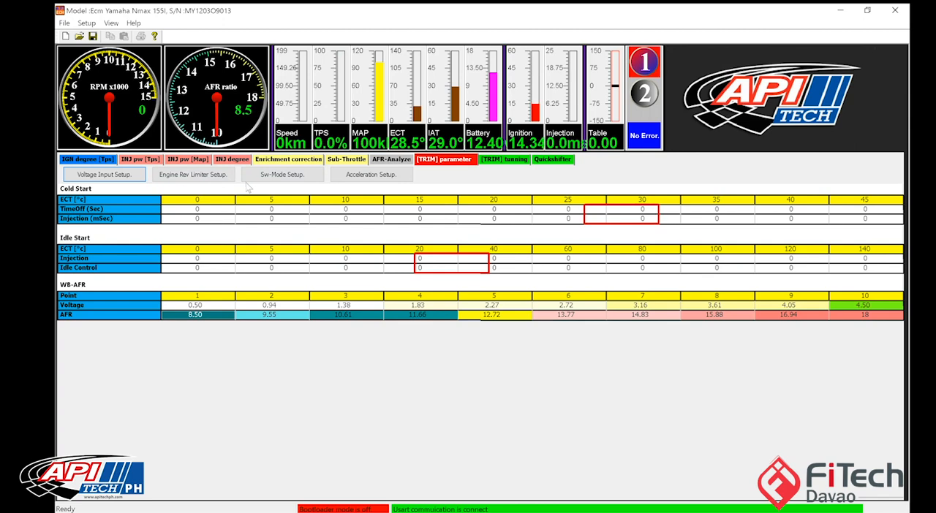
Step: Open the parameter setup, send its current settings to the ECU, and return to the TRIM parameters
click(86, 23)
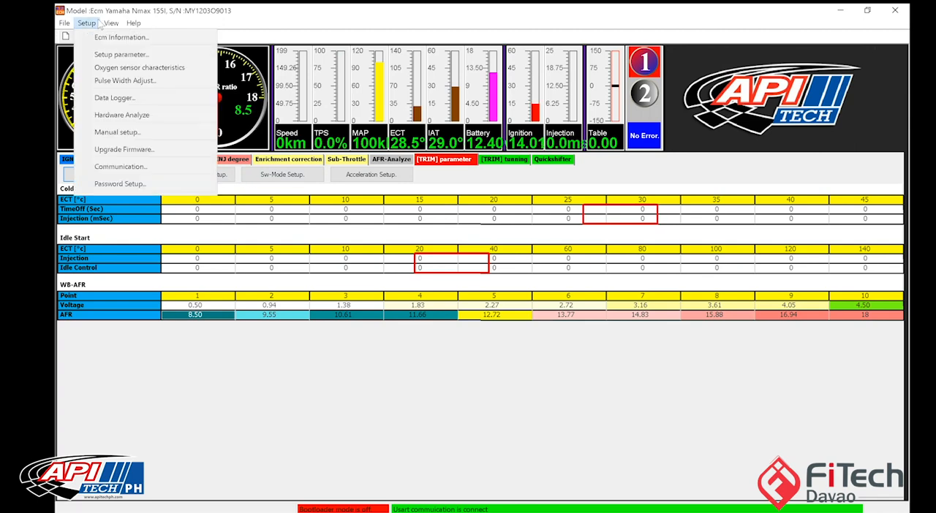
click(110, 23)
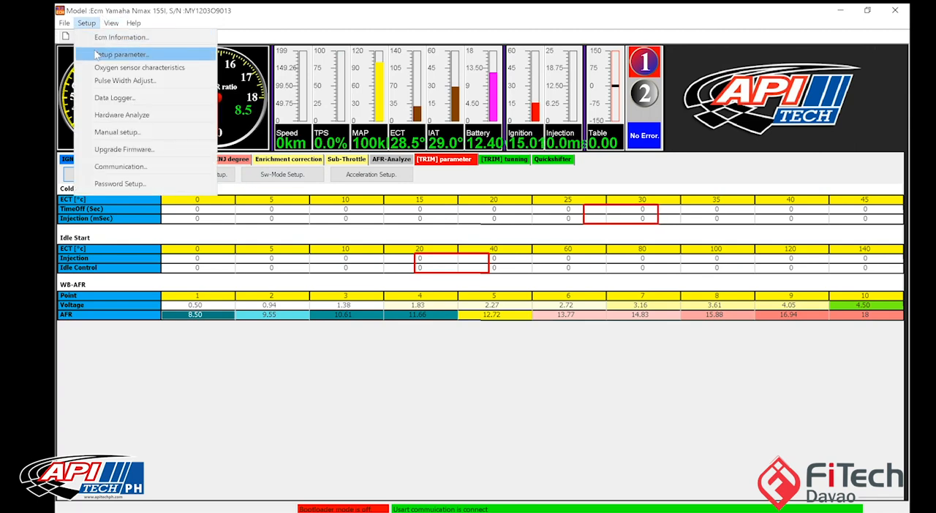
click(98, 54)
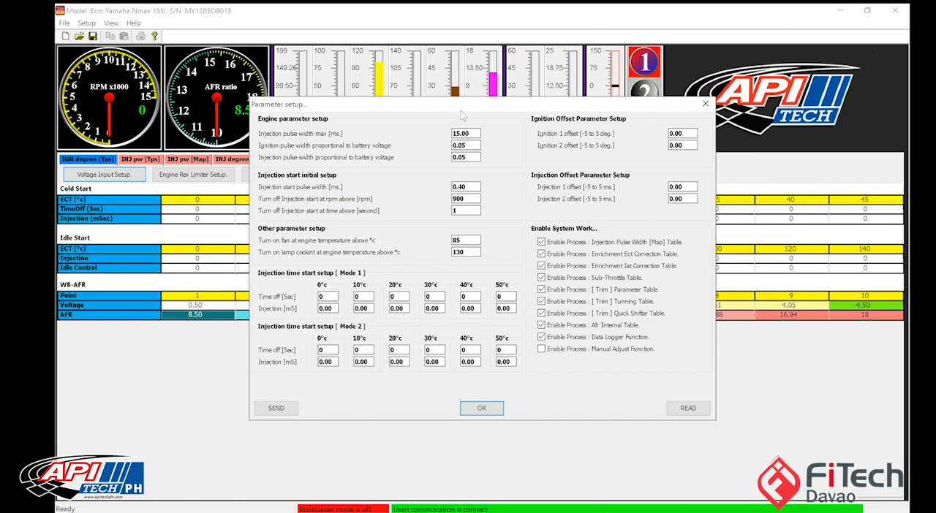
drag(461, 109, 411, 96)
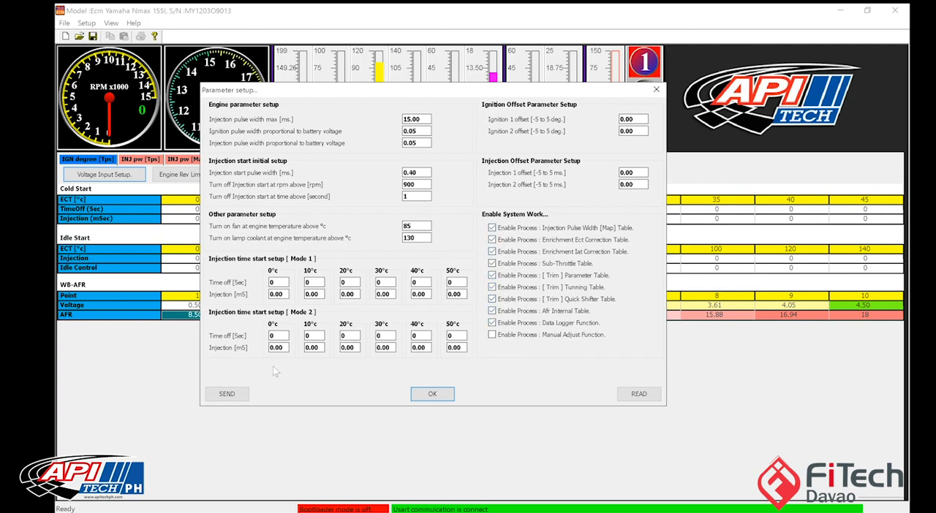
click(226, 399)
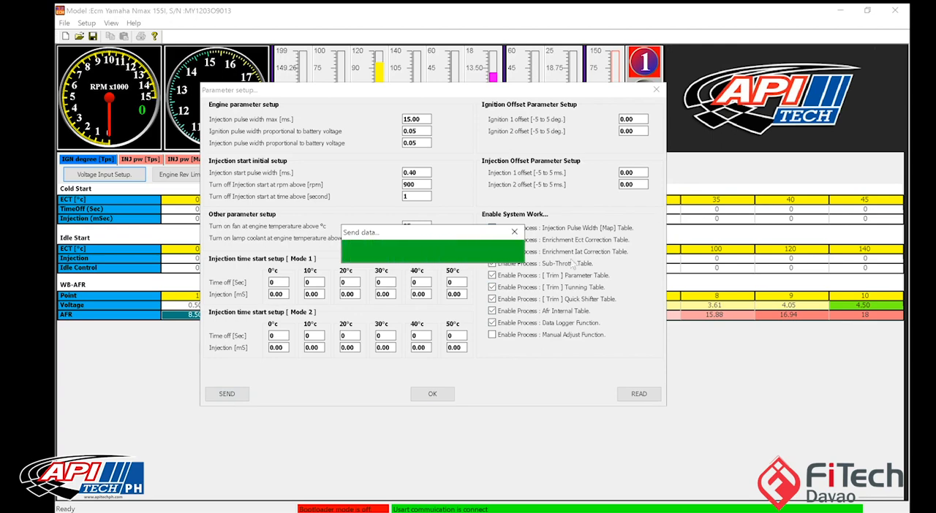
click(431, 394)
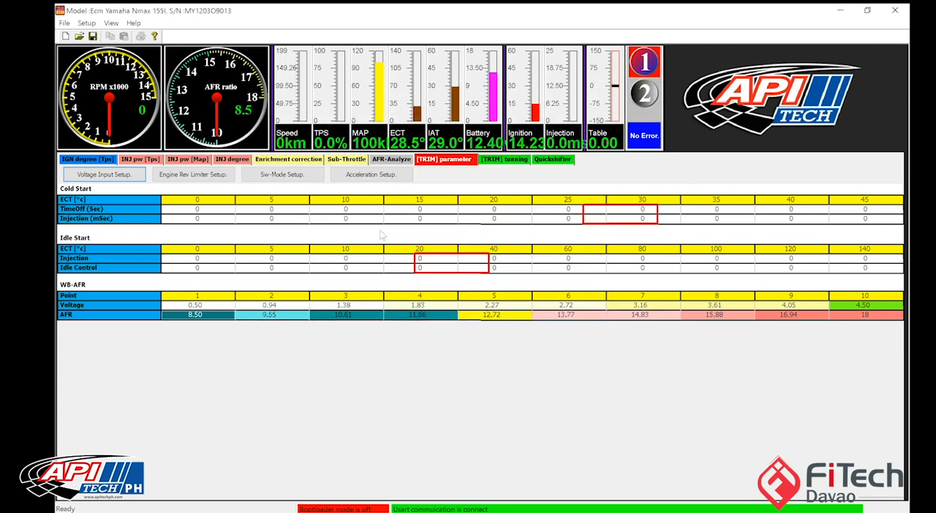
click(446, 160)
click(430, 162)
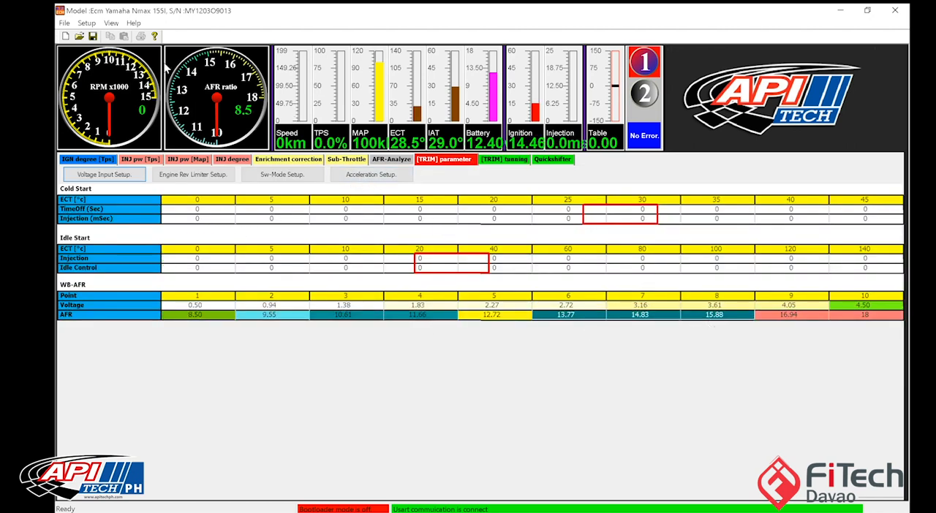
Step: Set the injection start pulse width to 0.4 ms in the parameter setup and send the settings to the ECU
click(88, 24)
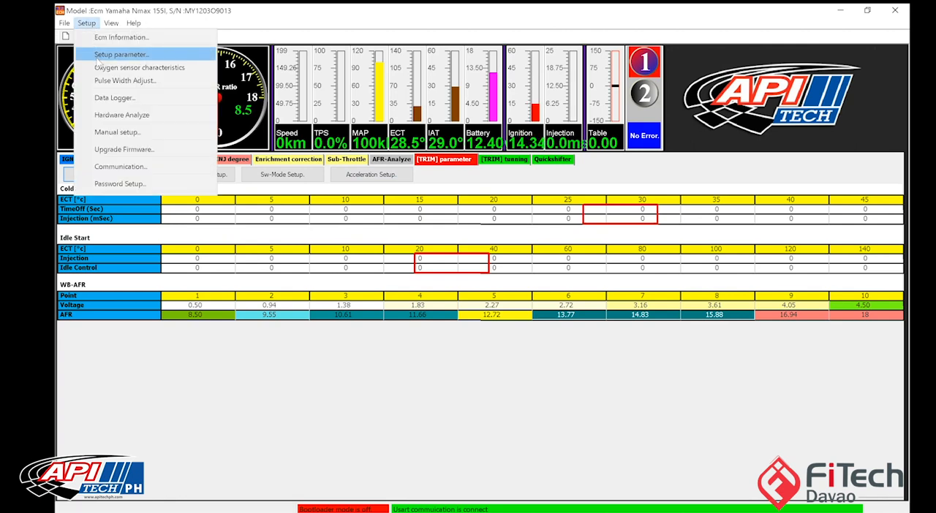
click(97, 56)
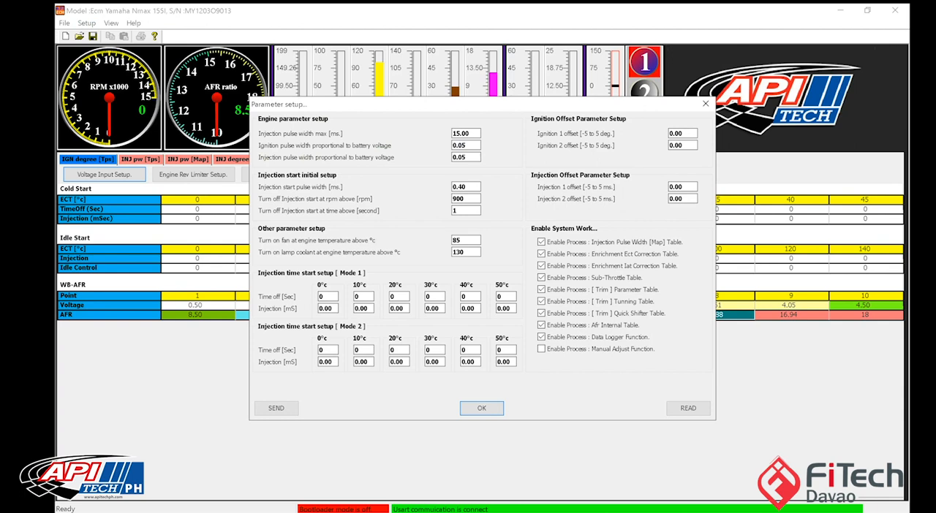
drag(454, 110, 436, 109)
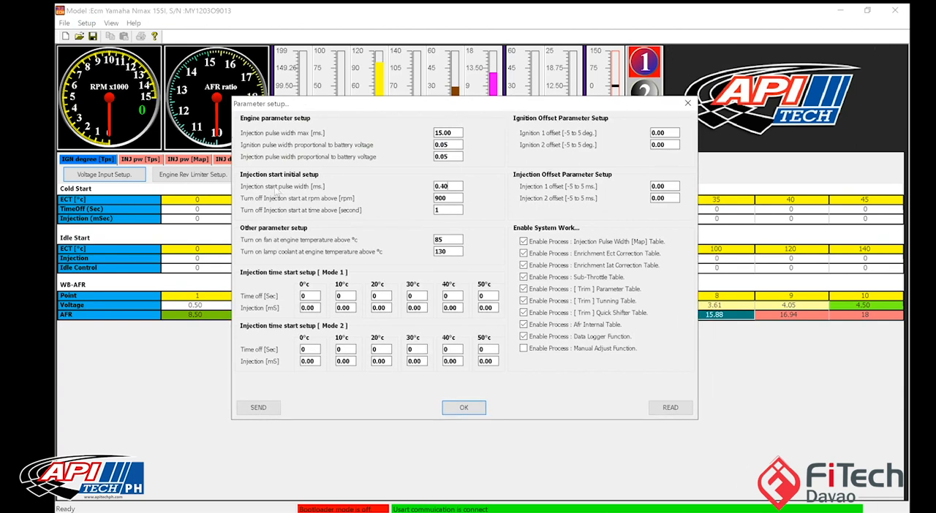
double_click(444, 186)
text(1.2)
text(0)
click(259, 407)
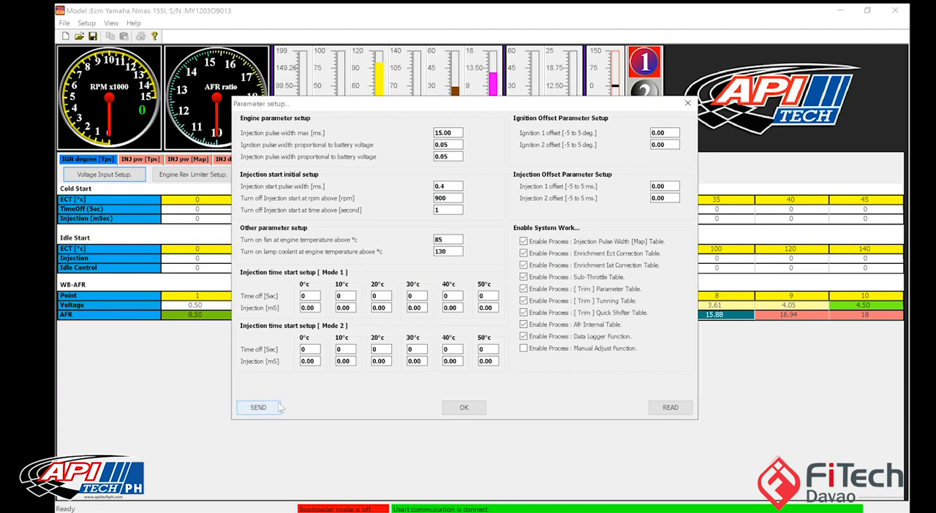
click(452, 406)
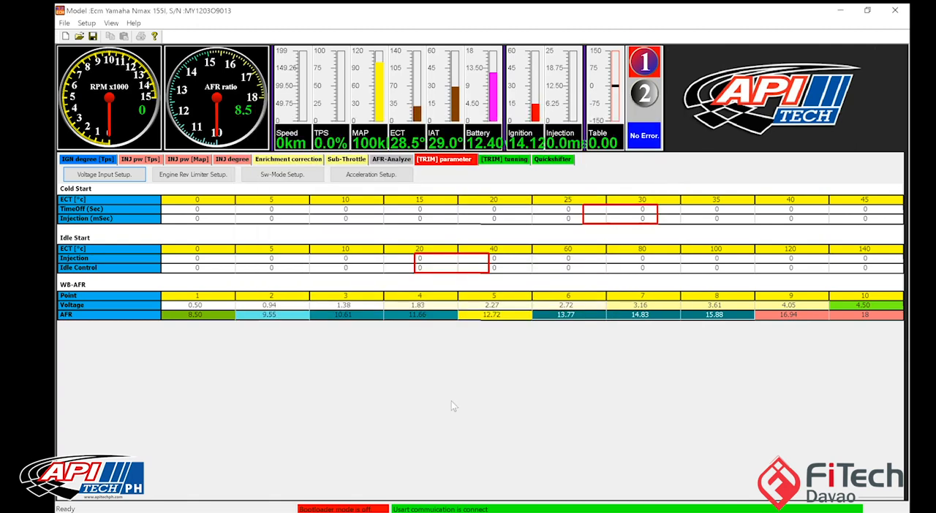
Step: View the enrichment correction table and examine the 500 RPM column of the MAP-based injection table
click(287, 159)
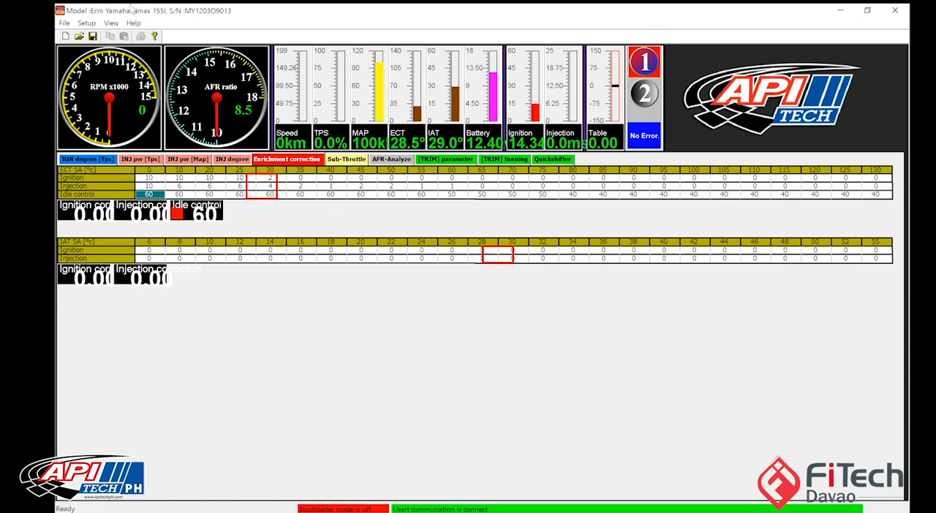
click(187, 160)
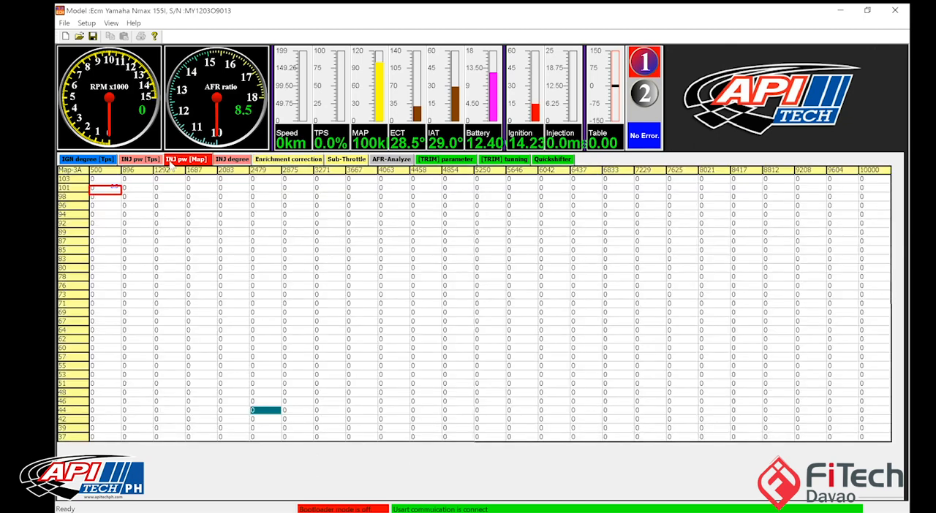
drag(106, 180, 95, 422)
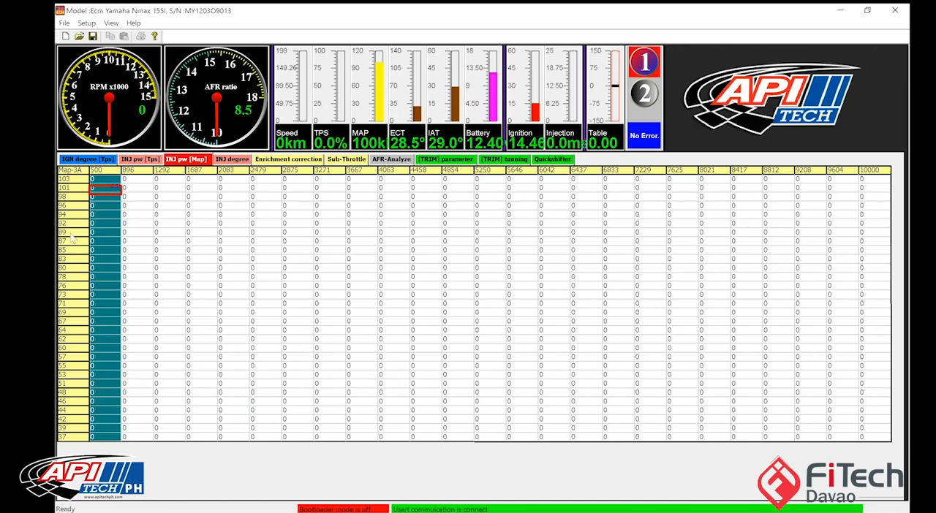
drag(106, 180, 104, 440)
drag(105, 184, 115, 440)
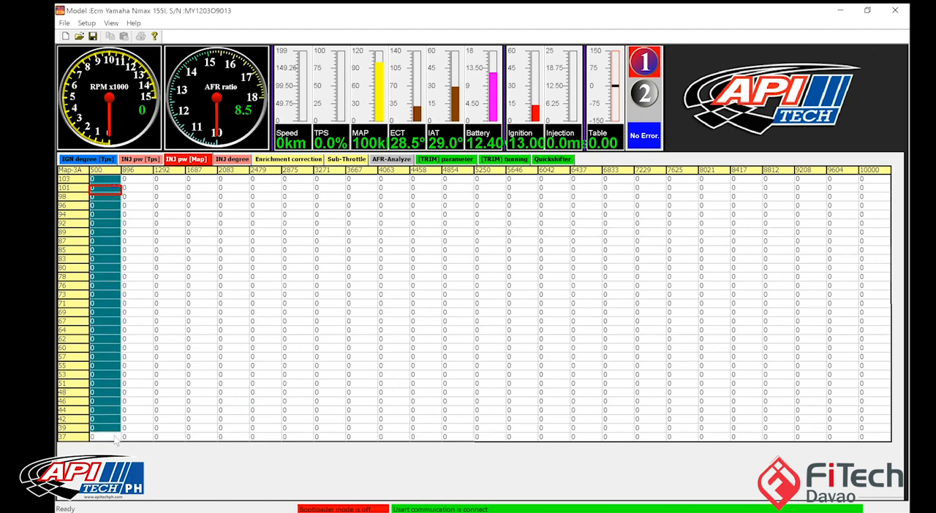
drag(114, 188, 120, 443)
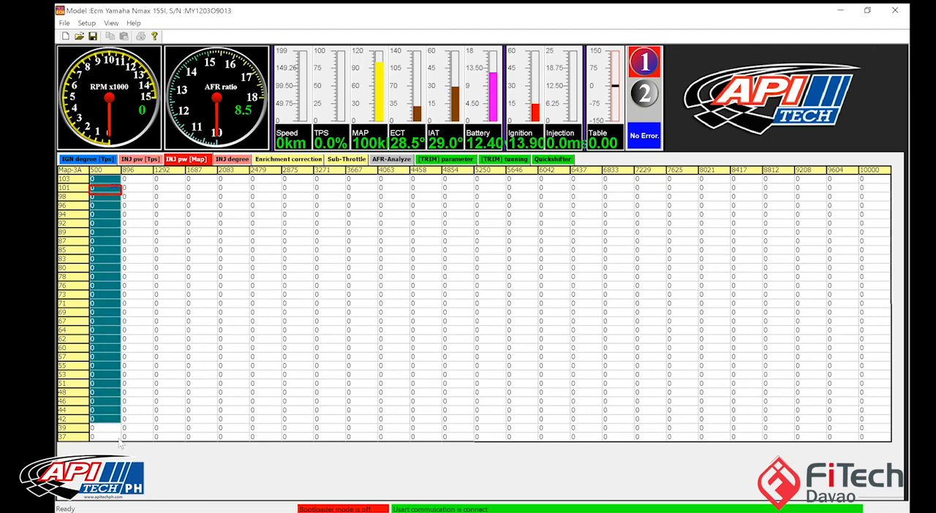
drag(116, 183, 103, 444)
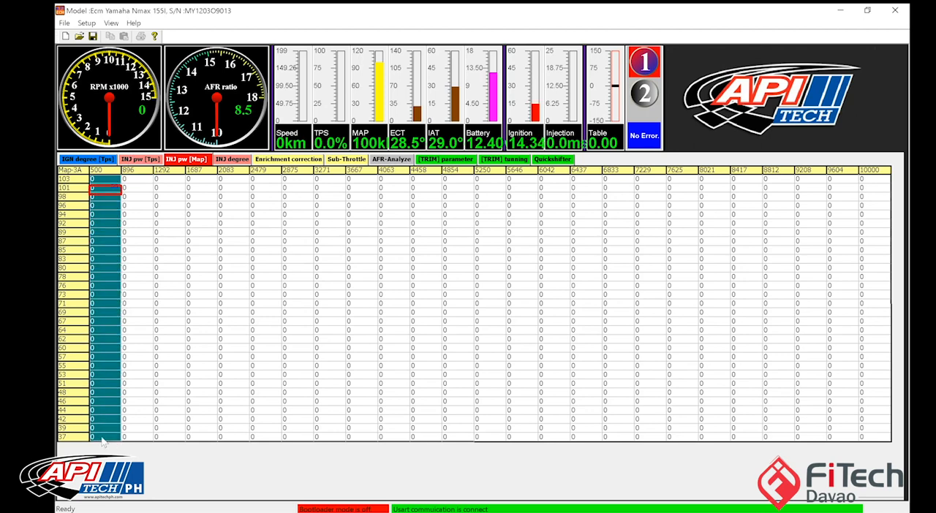
drag(110, 183, 111, 440)
Step: Examine the ECT Idle control values from 25 to 35 °C in the enrichment correction table
click(279, 160)
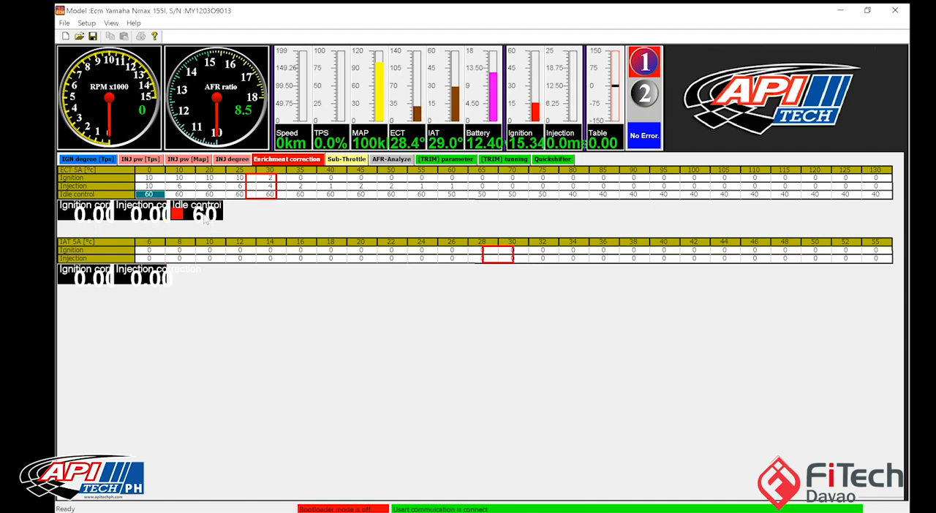
drag(243, 196, 304, 201)
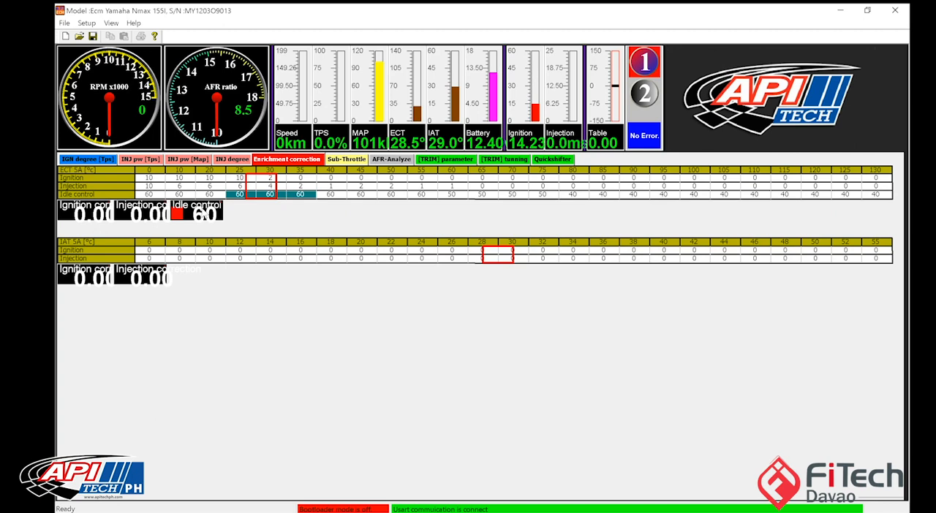
Step: Clear the recorded AFR data from the MAP-based injection table
click(281, 196)
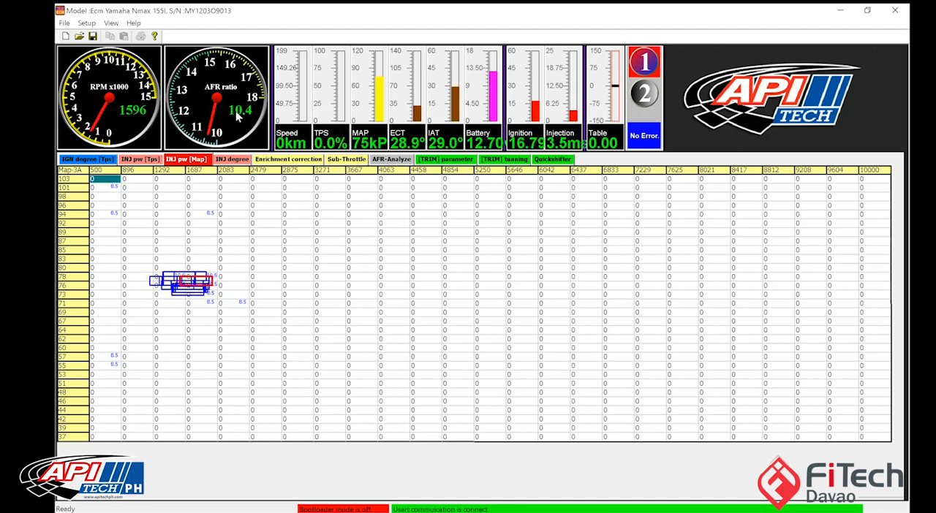
right_click(239, 244)
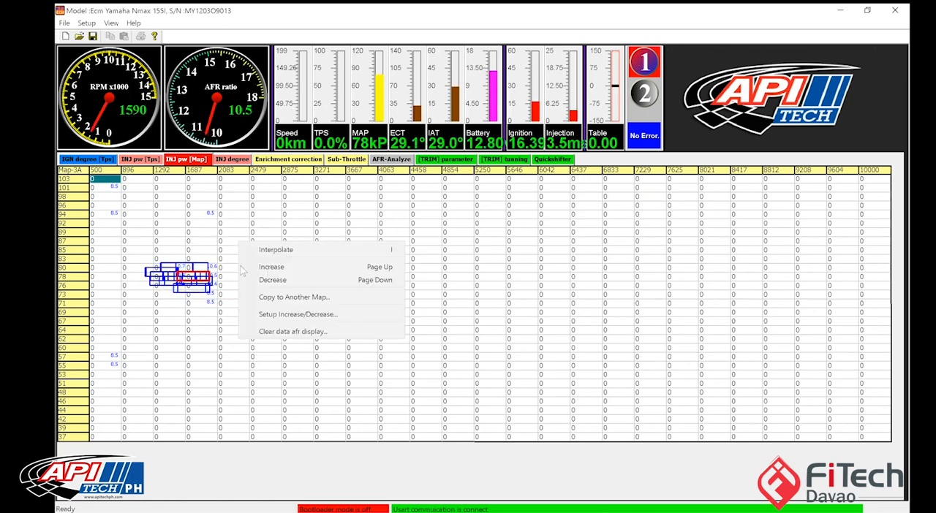
click(264, 331)
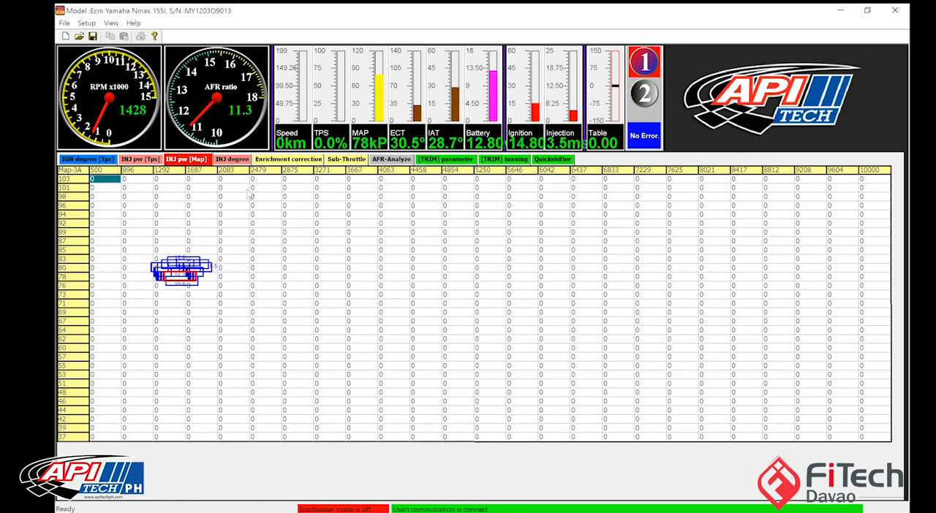
Step: Check the enrichment correction table and set the MAP injection values at 896–2083 RPM and 73–87 kPa to -5
click(296, 160)
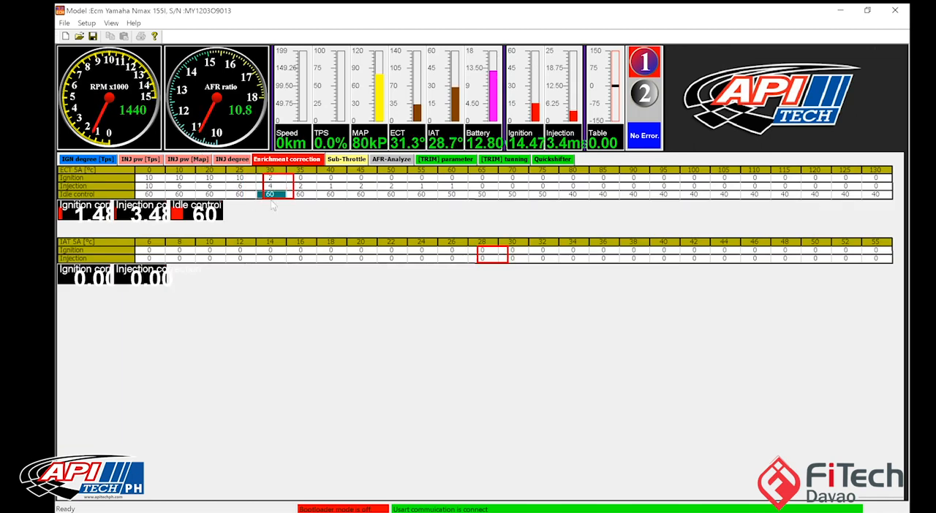
click(205, 159)
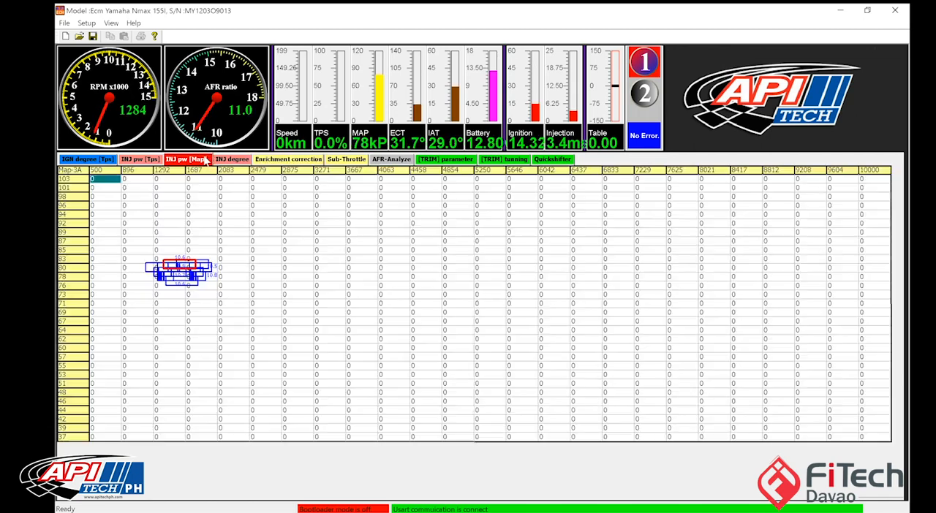
drag(138, 242, 222, 304)
text(-5)
key(Return)
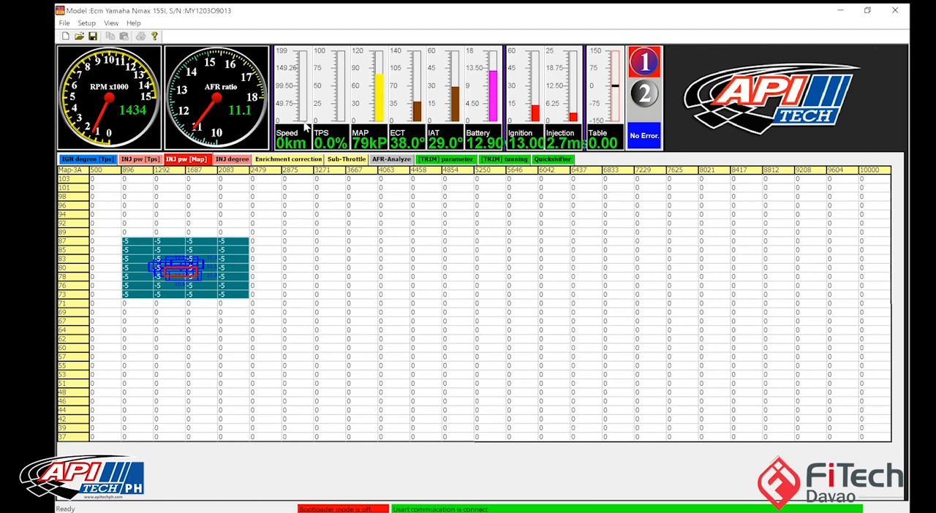
Step: Recheck the enrichment correction and set the MAP injection values at 896–2083 RPM and 73–87 kPa to -10
click(288, 159)
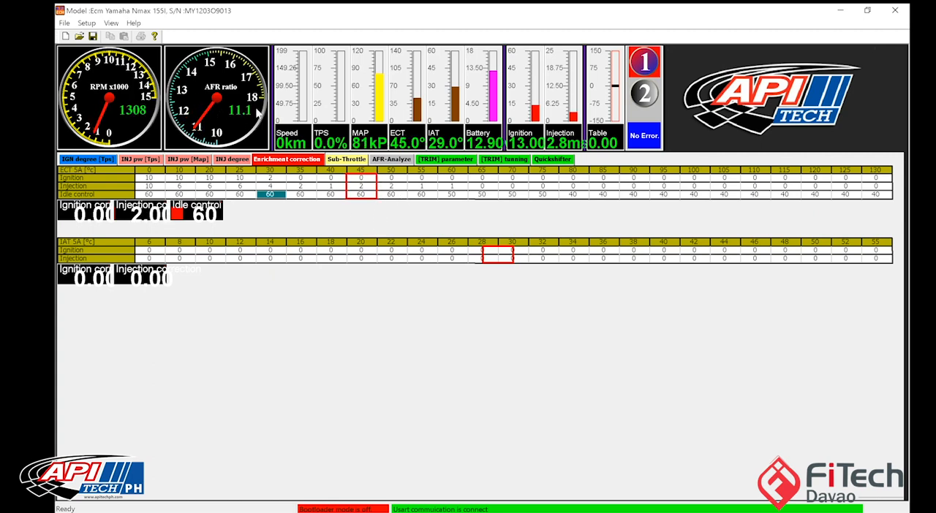
click(187, 159)
drag(137, 240, 221, 296)
key(plus)
key(plus)
key(plus)
key(plus)
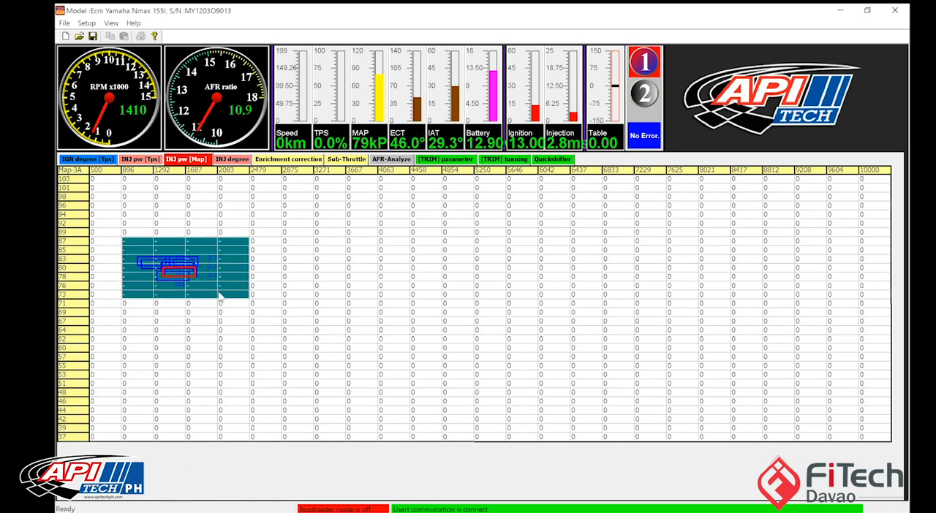
text(0)
key(Return)
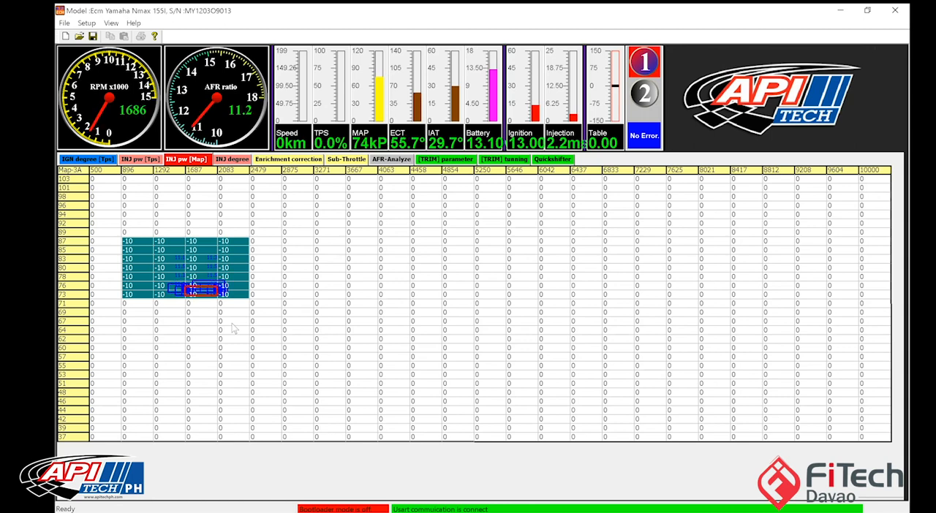
Step: Set the MAP injection values at 896–2083 RPM and 69–78 kPa to -10
drag(158, 277, 228, 315)
click(138, 278)
drag(139, 284, 225, 314)
text(-10)
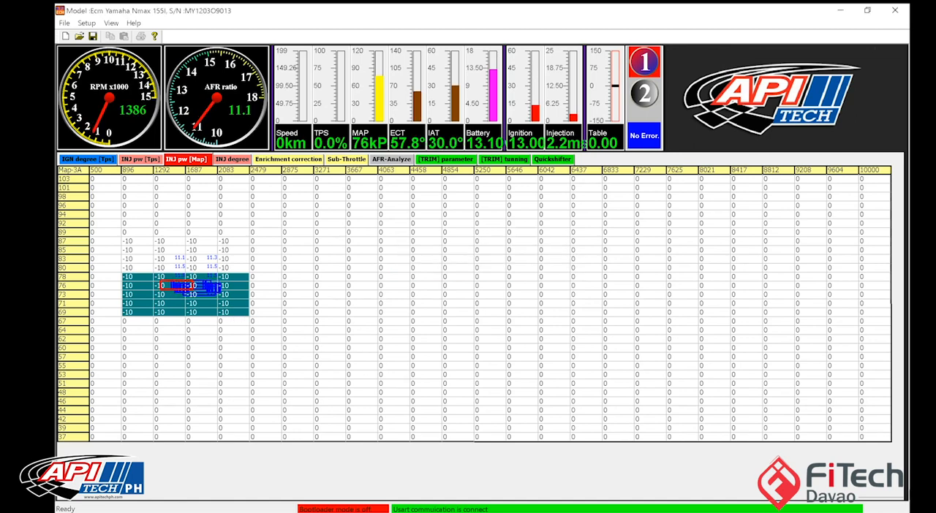
Step: Set the MAP injection value at 10000 RPM and 37 kPa to 30
click(877, 438)
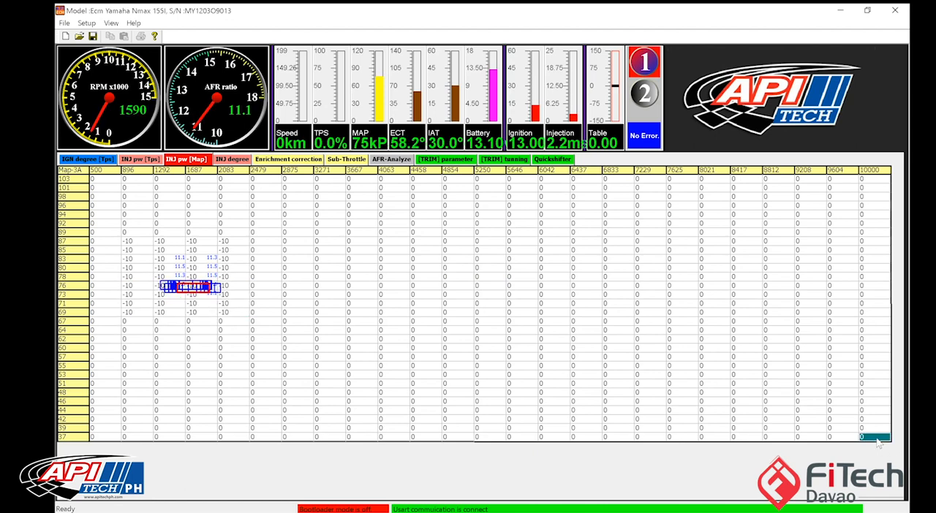
text(30)
click(804, 375)
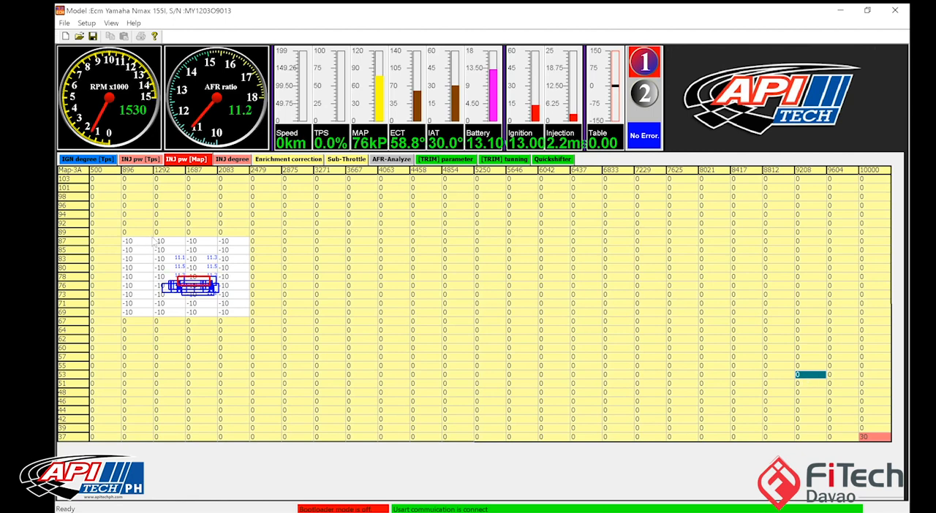
Step: Examine the MAP injection cells at 1687 RPM, 80 kPa and at 10000 RPM, 37 kPa
click(170, 260)
click(205, 268)
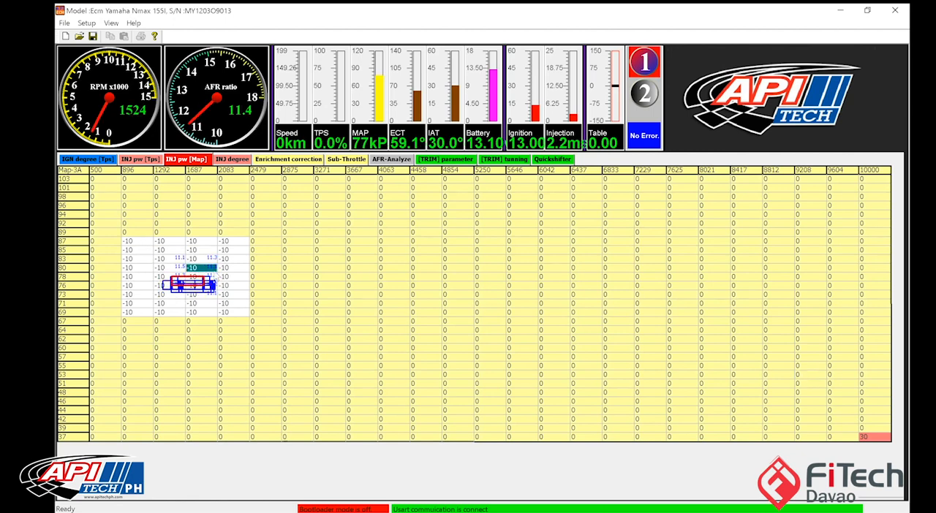
key(Return)
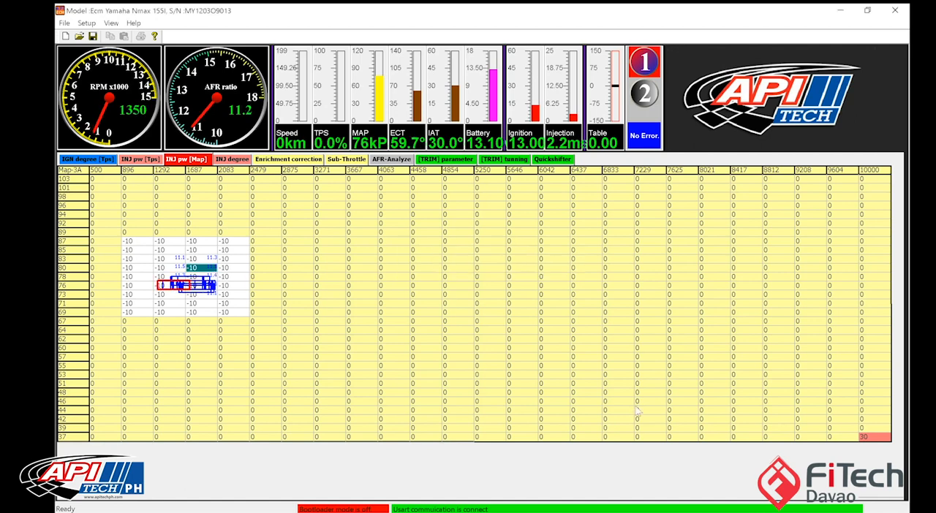
click(879, 438)
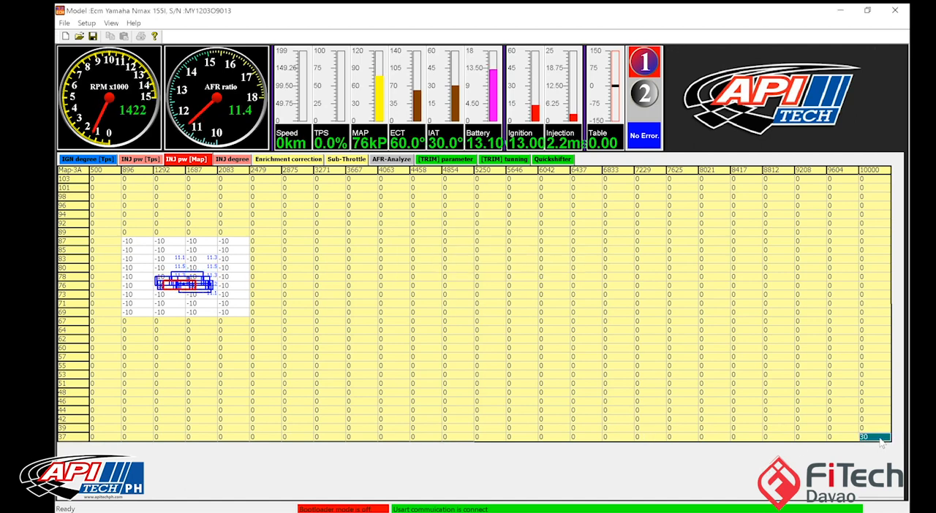
click(751, 377)
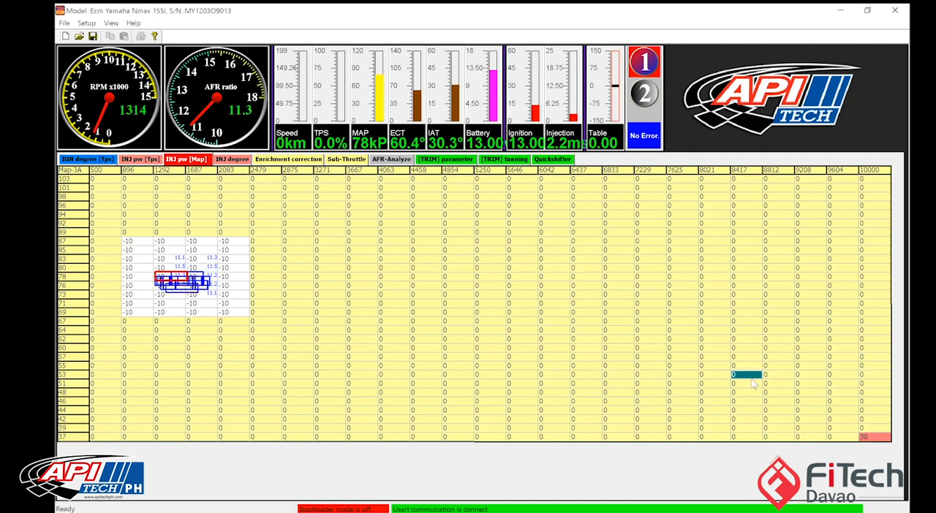
click(885, 439)
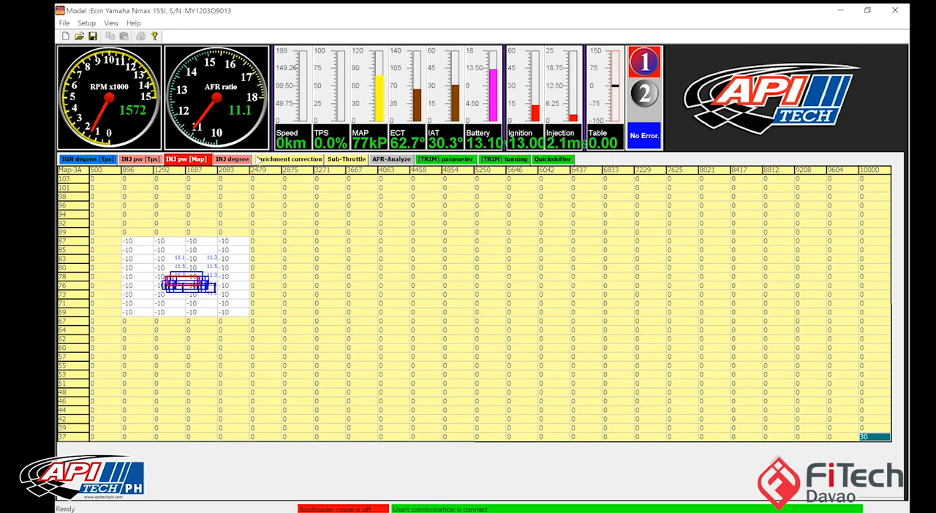
Step: Review the enrichment correction and set the MAP injection values at 896–2083 RPM and 71–80 kPa to -13
click(262, 160)
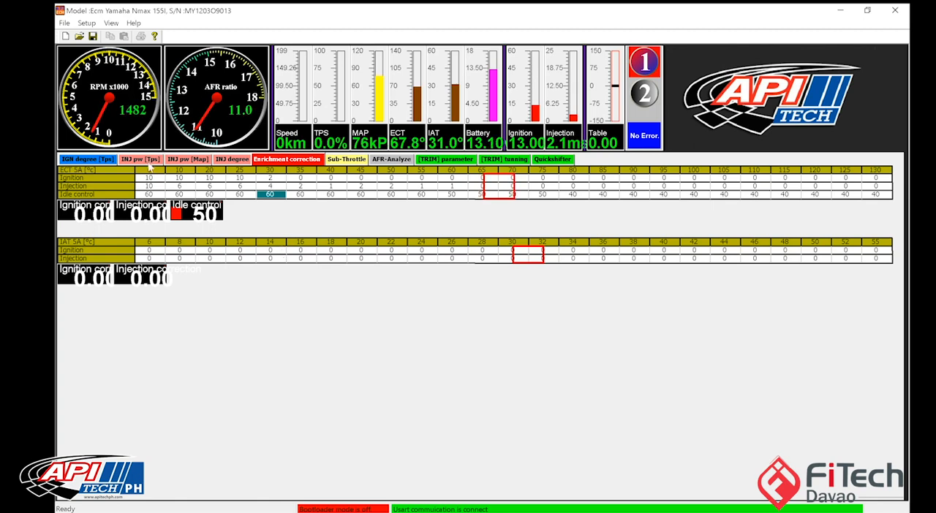
click(145, 159)
click(187, 160)
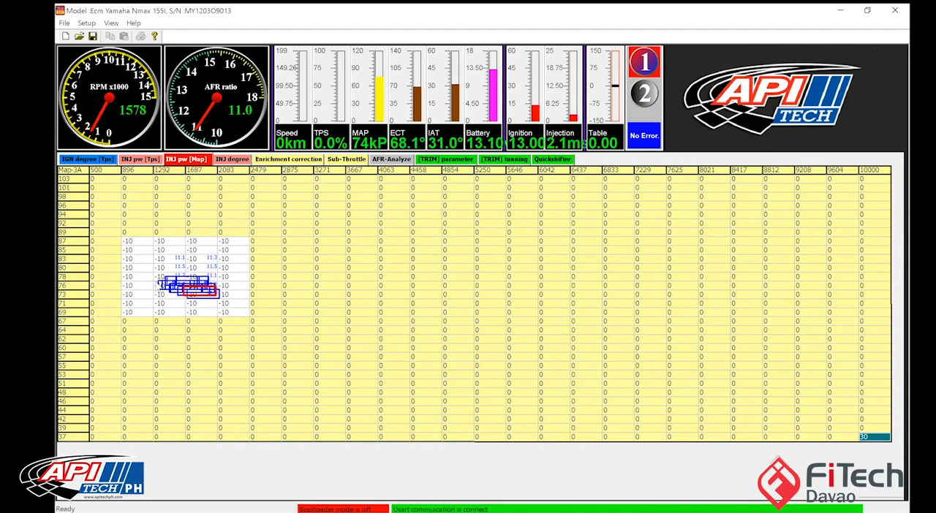
drag(124, 265, 228, 313)
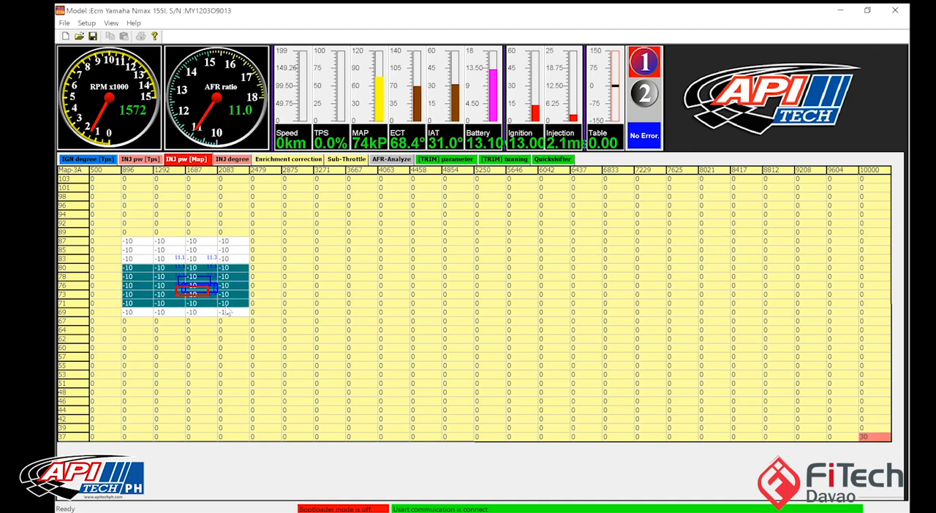
text(-13)
key(Return)
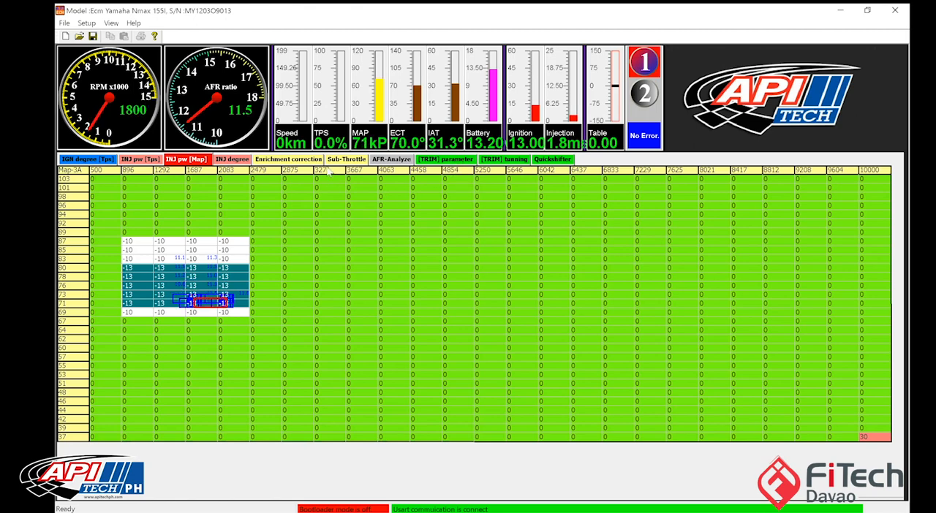
Step: Set the ECT Idle control values at 70 and 75 °C to 40 in the enrichment correction table
click(313, 159)
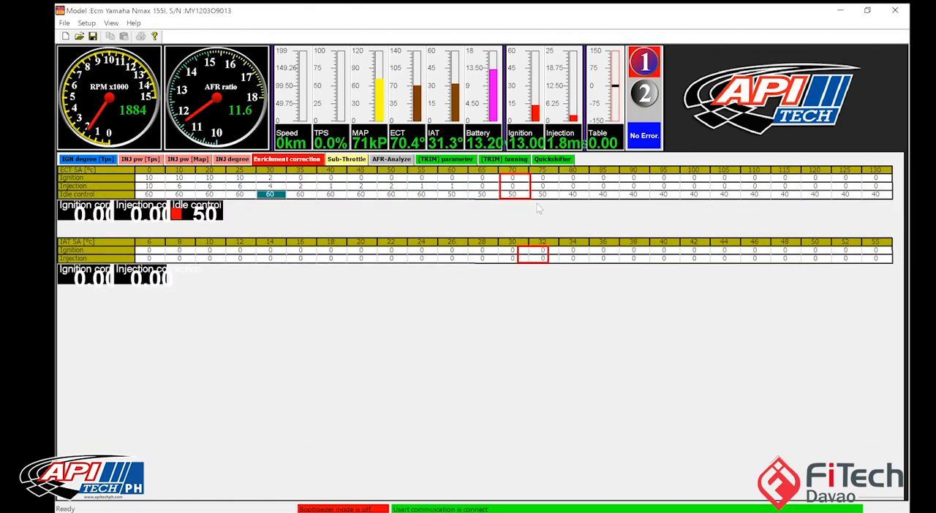
drag(514, 194, 544, 195)
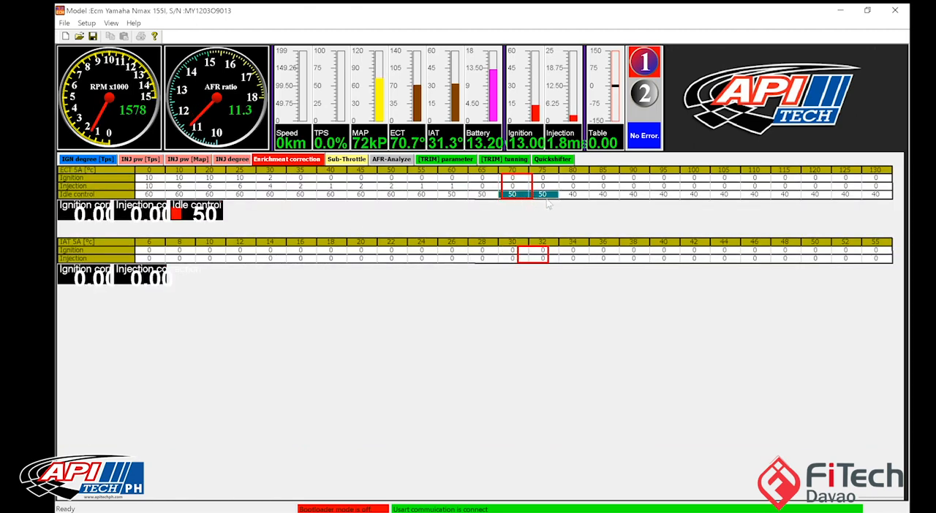
text(4)
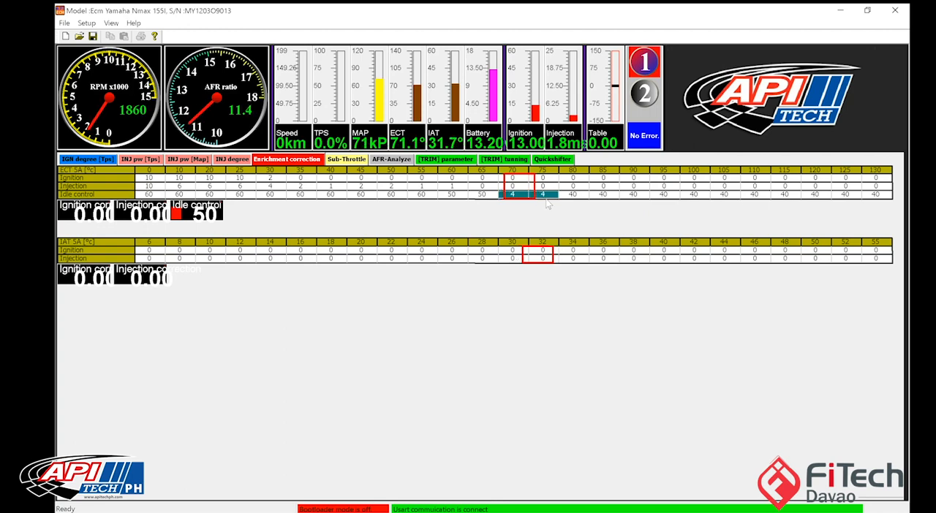
key(Return)
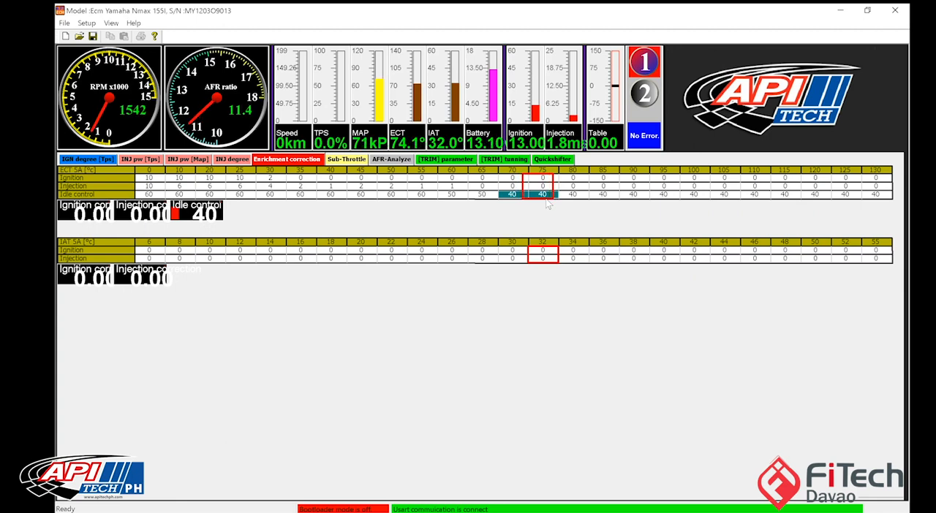
Step: Compare the MAP injection table with the enrichment correction and examine the ECT Injection values from 35 to 80 °C
click(188, 161)
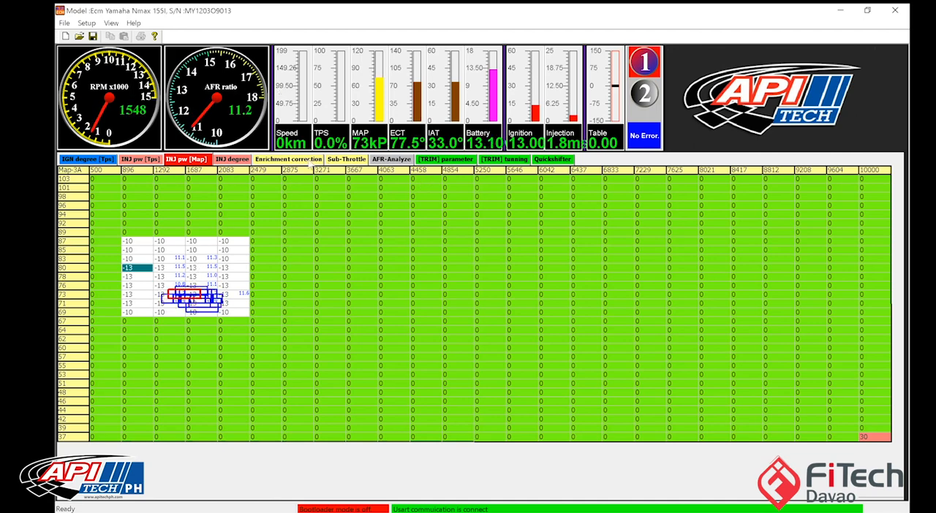
click(310, 161)
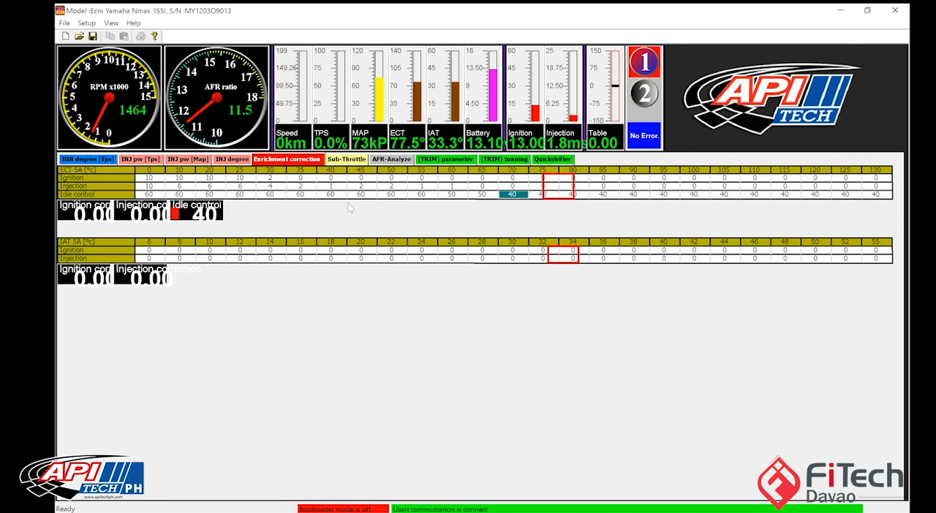
click(198, 158)
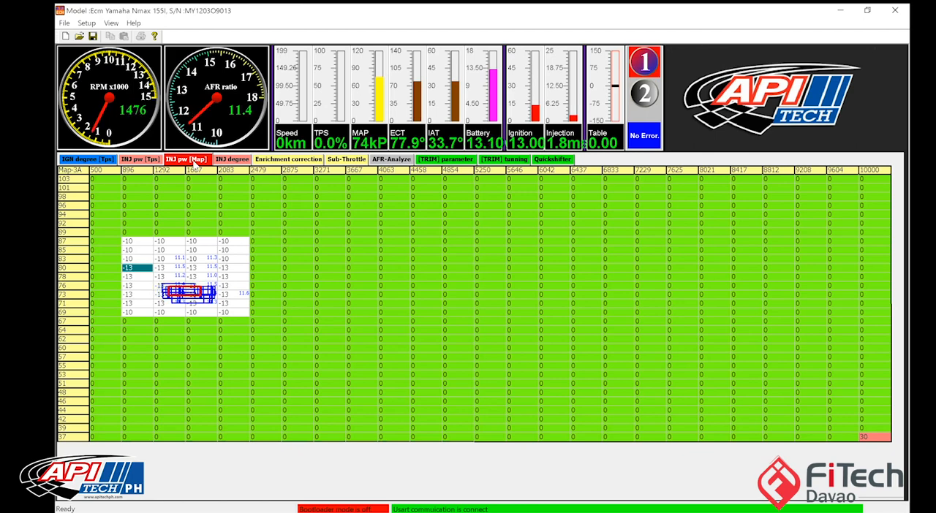
click(286, 158)
click(362, 188)
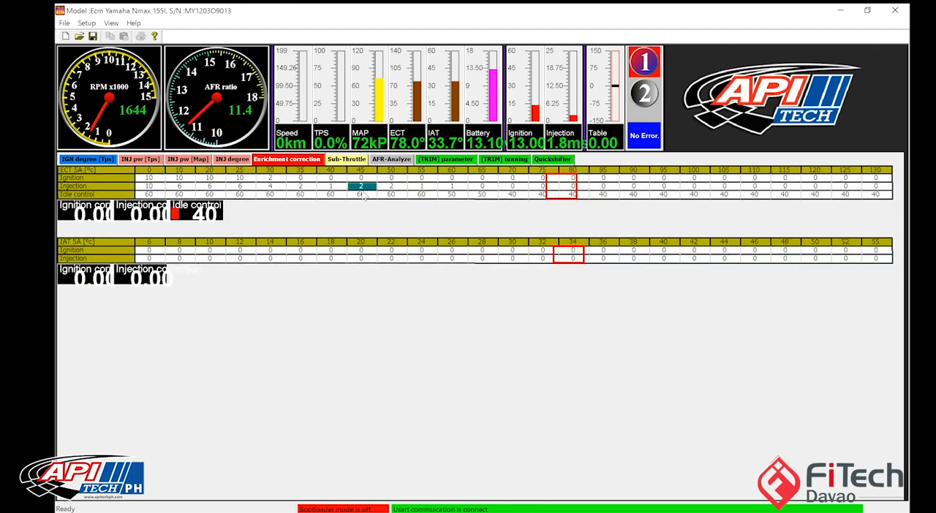
drag(275, 189, 563, 195)
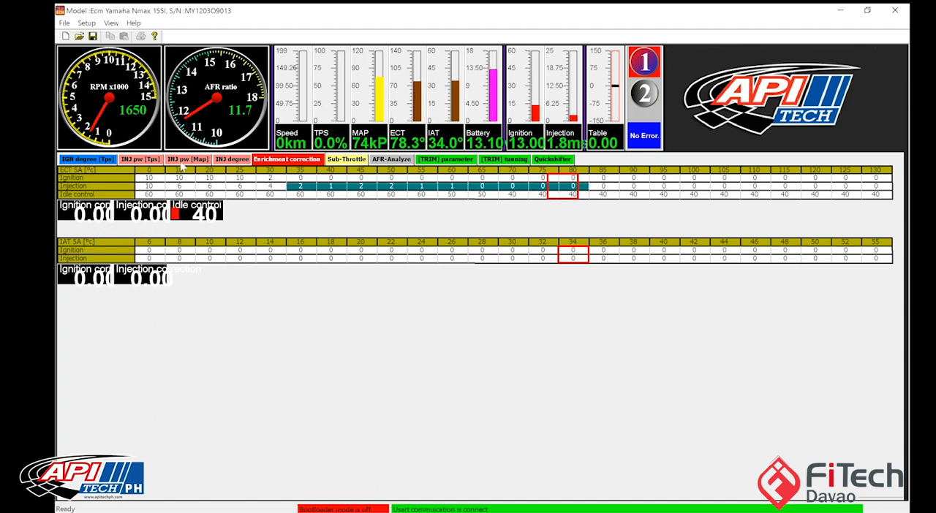
Step: Set the entire 500 RPM column of the MAP-based injection table to -5
click(186, 160)
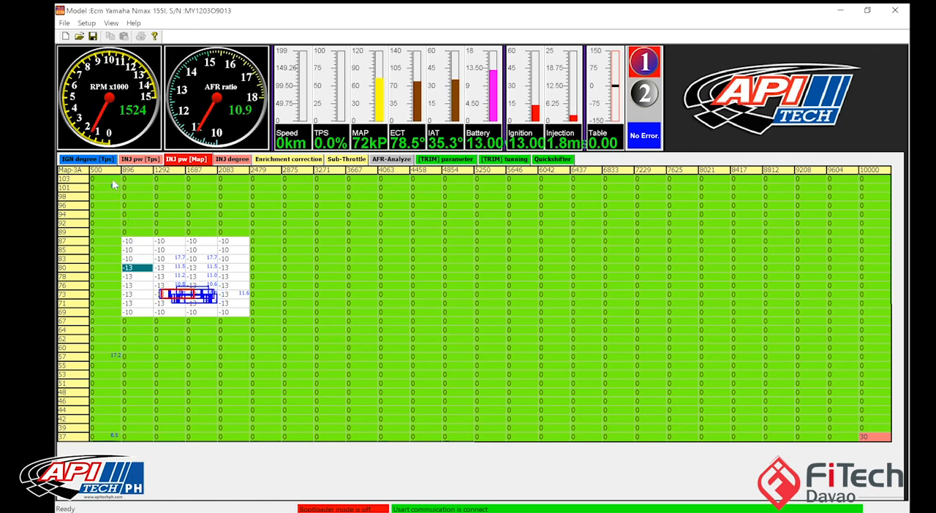
drag(109, 179, 108, 233)
drag(106, 367, 118, 438)
key(minus)
key(minus)
key(minus)
key(minus)
key(minus)
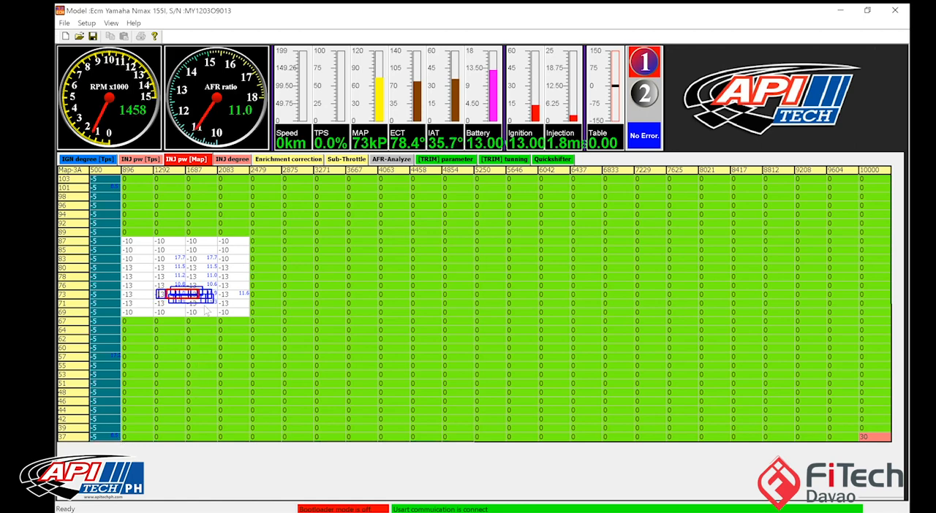
Step: Select the MAP injection cells at 1292–2083 RPM and 71–83 kPa and send the table data to the ECU
click(202, 294)
click(170, 259)
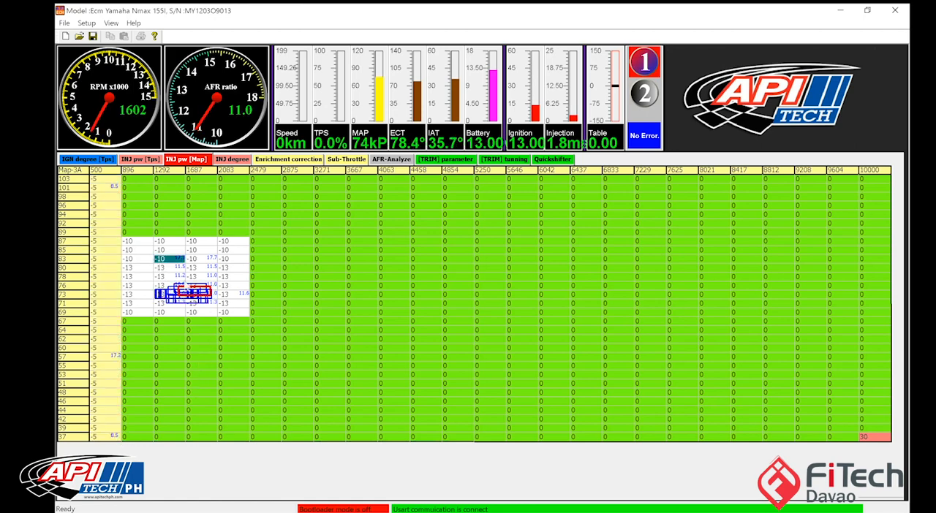
drag(173, 276, 232, 303)
key(Return)
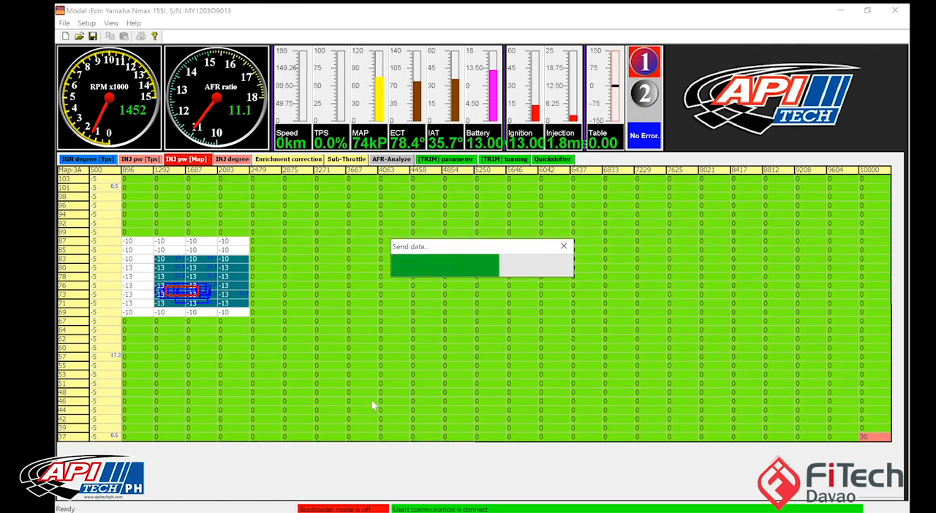
click(371, 401)
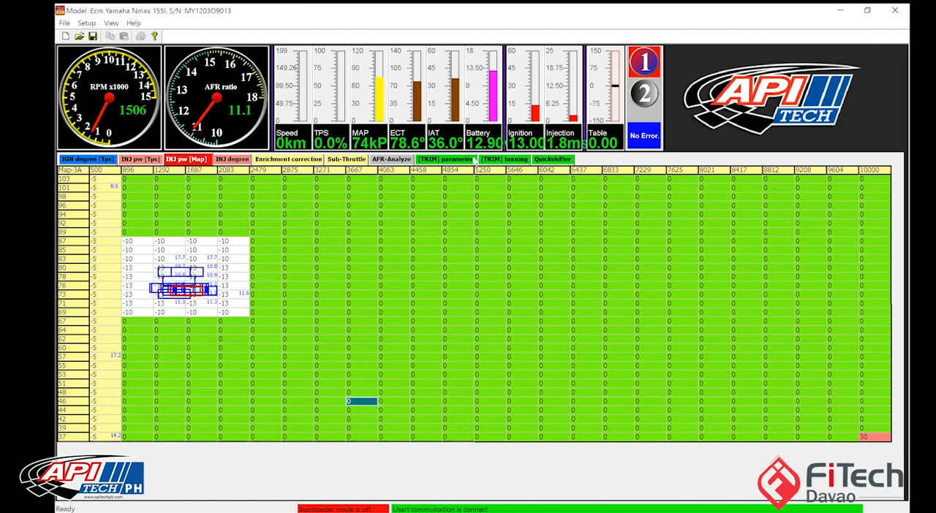
click(449, 159)
click(503, 160)
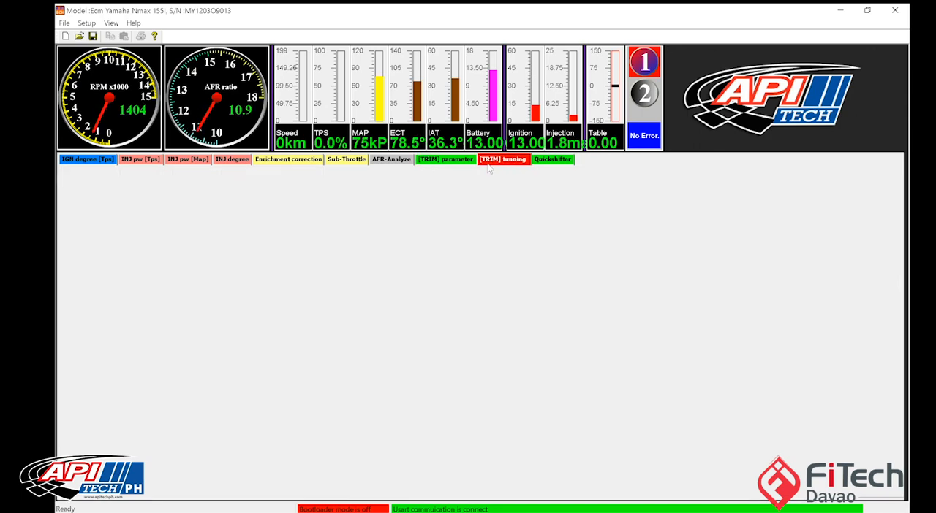
click(550, 159)
click(346, 160)
click(288, 159)
click(188, 160)
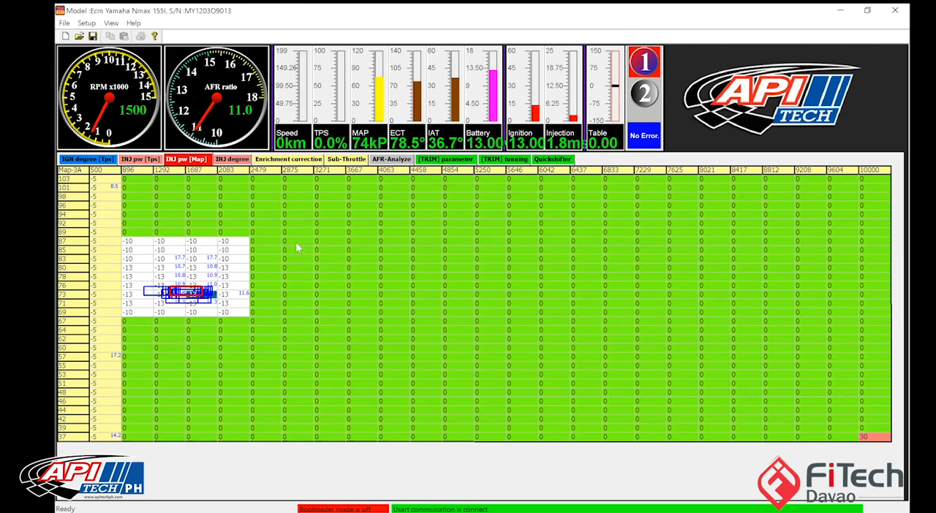
drag(299, 206, 839, 439)
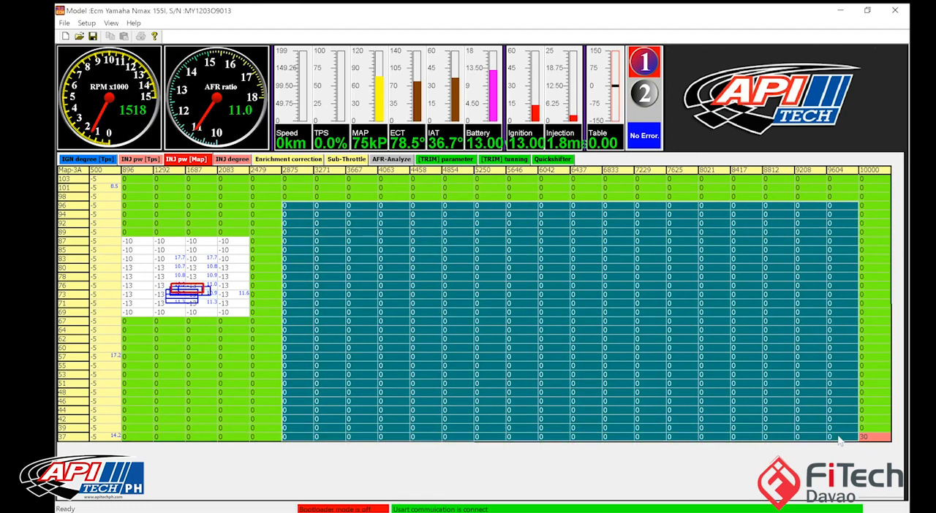
click(839, 432)
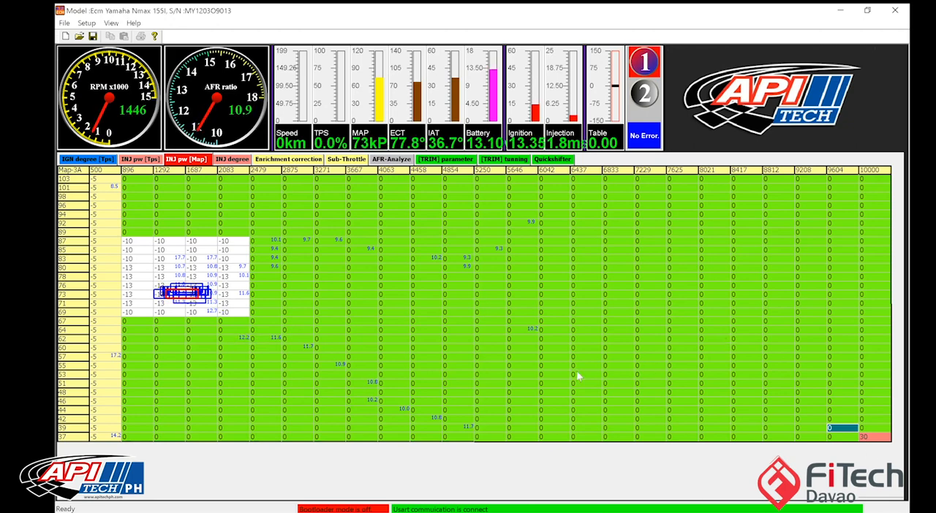
Step: Set the MAP injection cells from 2479 to 10000 RPM to -8 across all pressures, leaving out the 10000 RPM cell at 37 kPa
drag(267, 183, 850, 446)
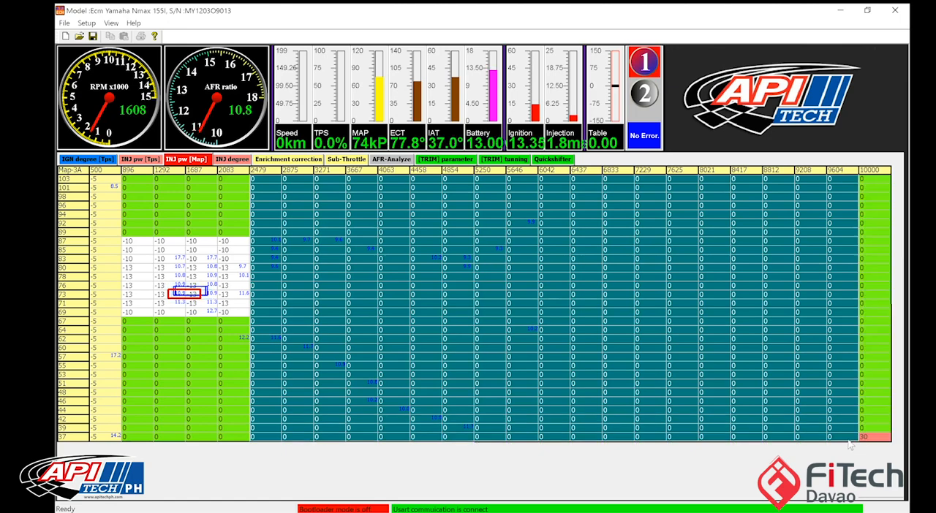
text(-8)
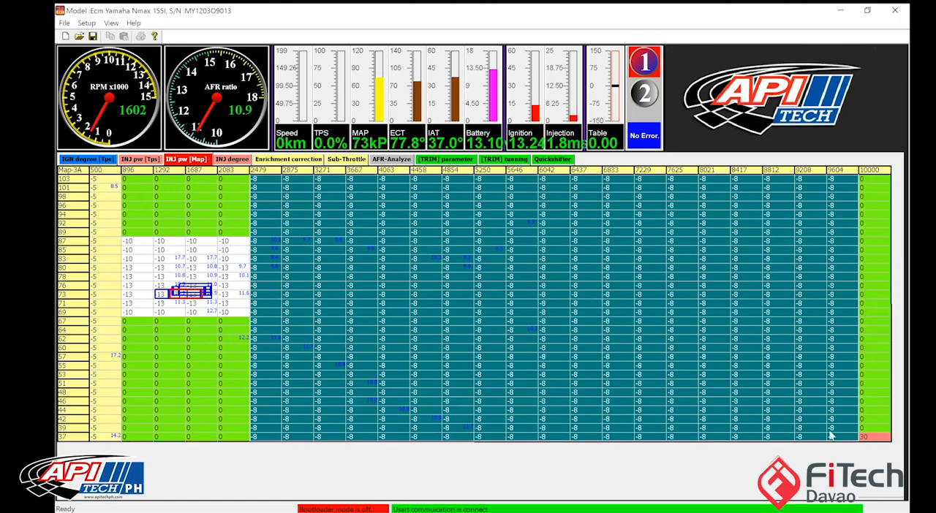
click(650, 331)
drag(875, 180, 871, 431)
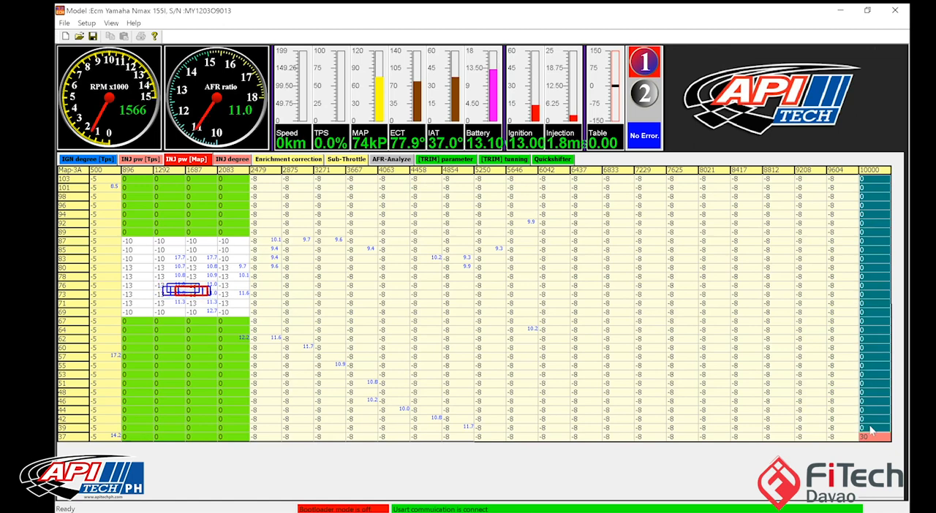
text(-8)
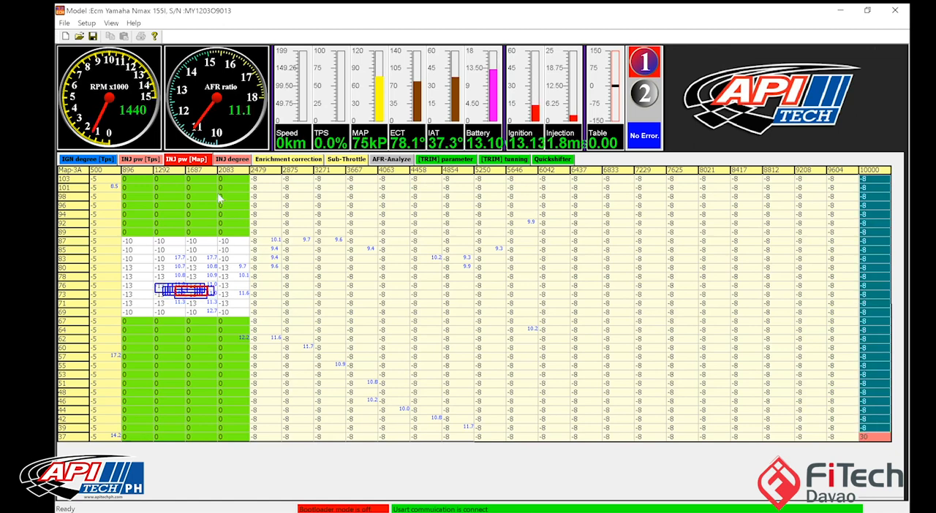
Step: Clear the AFR data displayed on the MAP injection table
drag(162, 181, 237, 238)
right_click(291, 281)
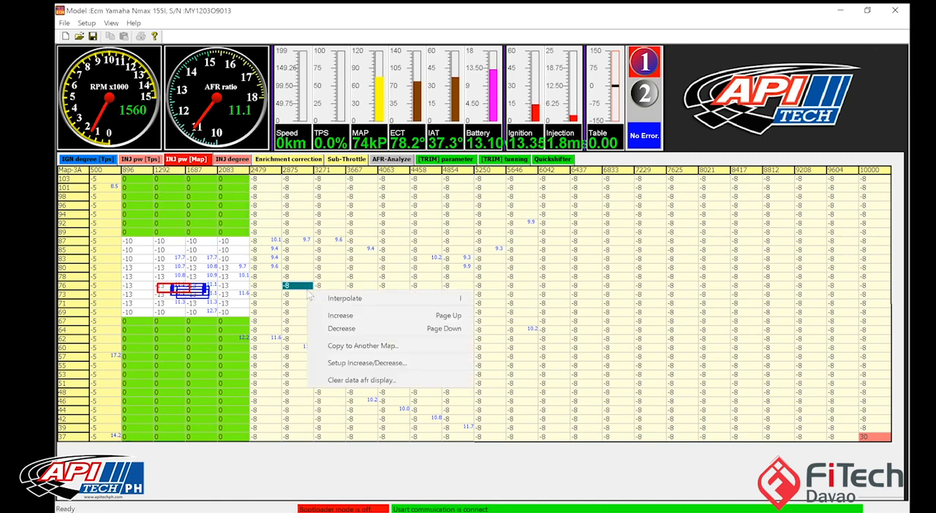
click(331, 383)
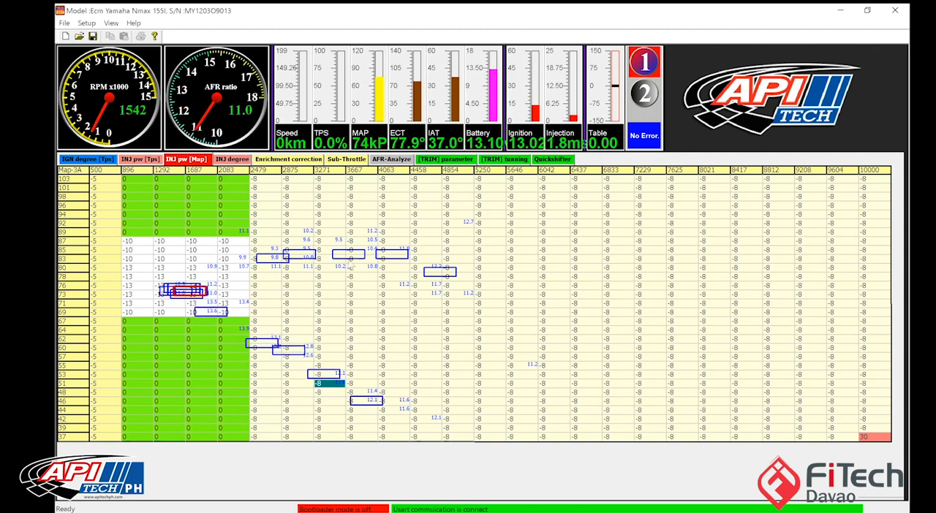
Step: Set the MAP injection cells at 2875–3667 RPM and 83–103 kPa to -10
drag(302, 180, 364, 264)
text(-10)
click(367, 342)
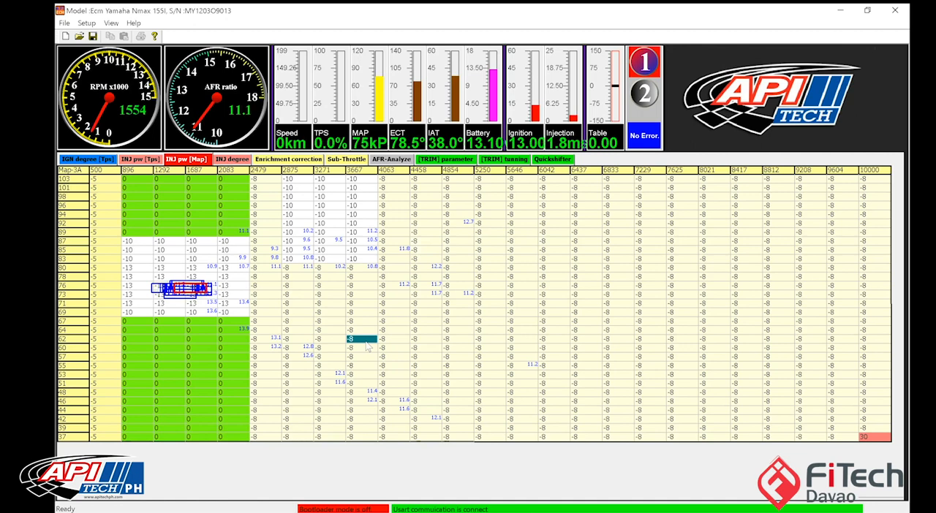
Step: Configure the data logger for a maximum of 50,000 records, with AF-External [WB] as the AFR shown on the table
click(86, 22)
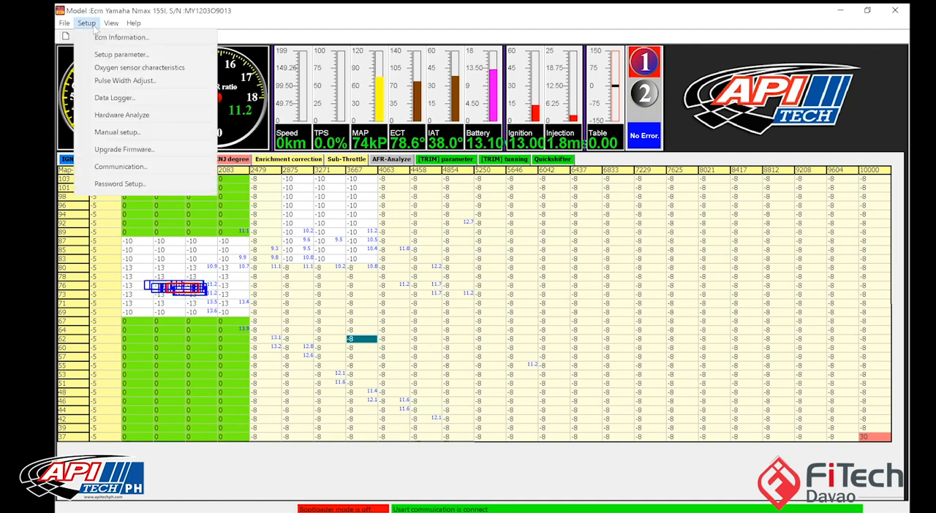
click(102, 97)
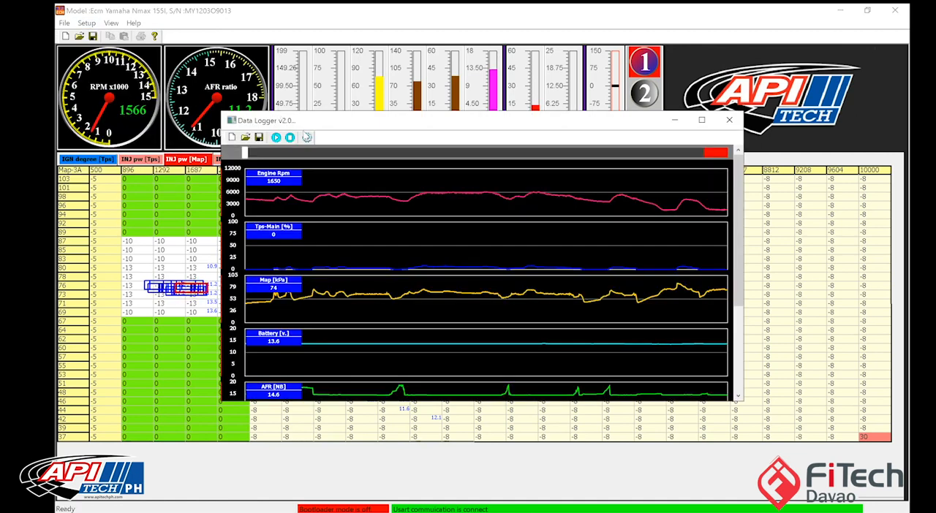
click(306, 137)
click(608, 142)
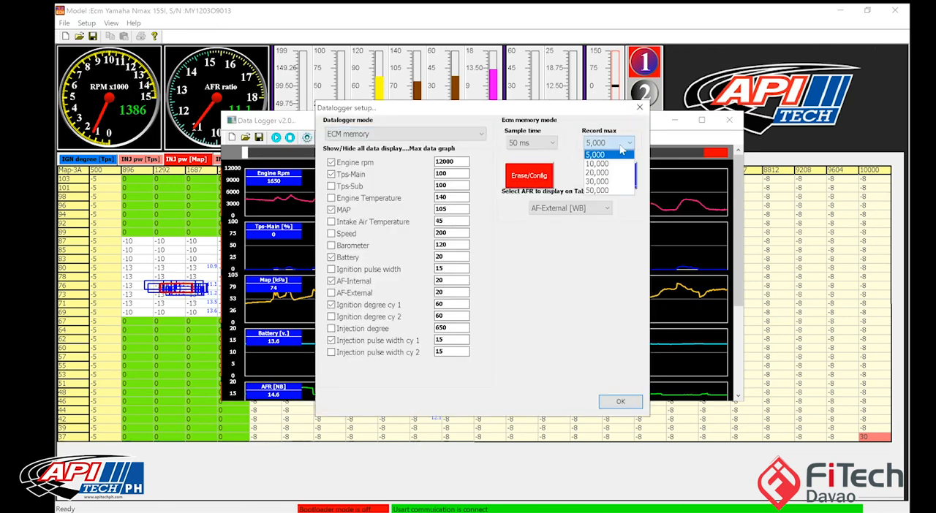
click(597, 190)
click(585, 208)
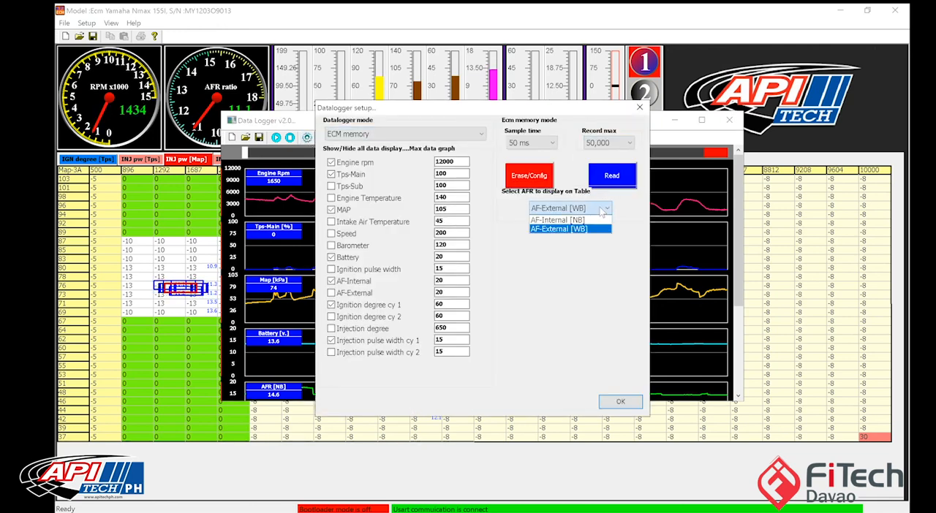
click(585, 229)
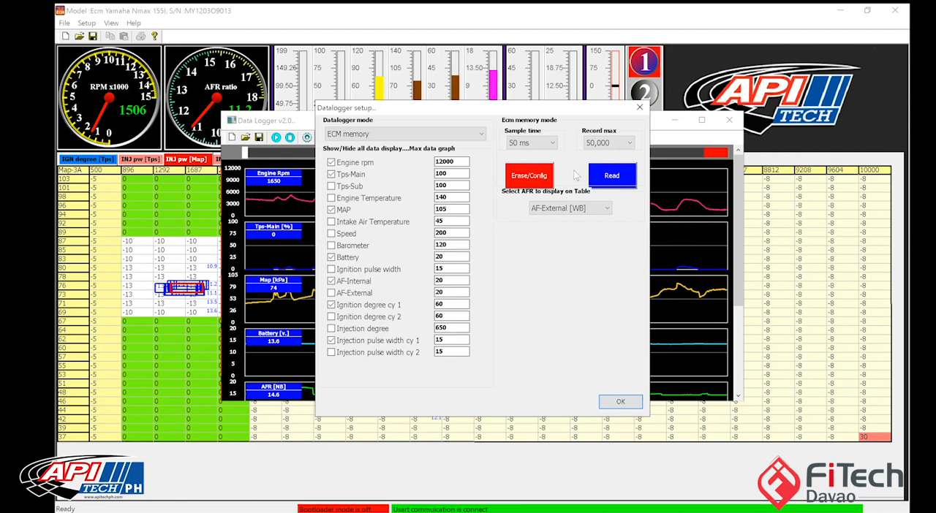
Step: Erase the ECM's data logger flash memory and apply the new logging configuration
click(535, 176)
click(508, 290)
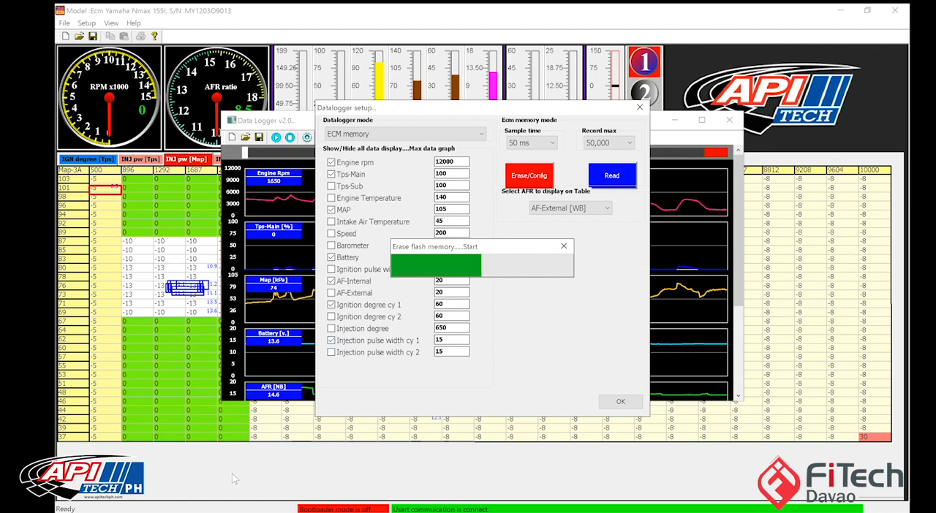
mouse_move(186, 512)
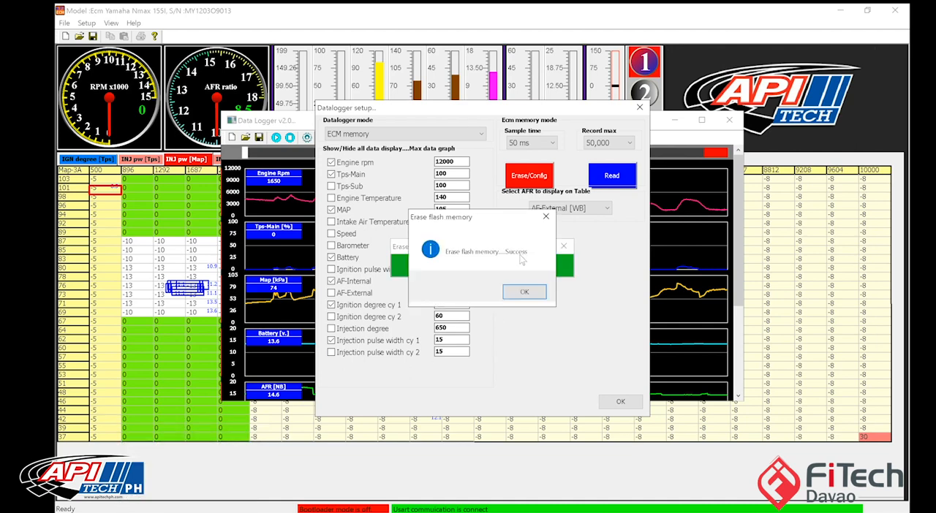
click(524, 293)
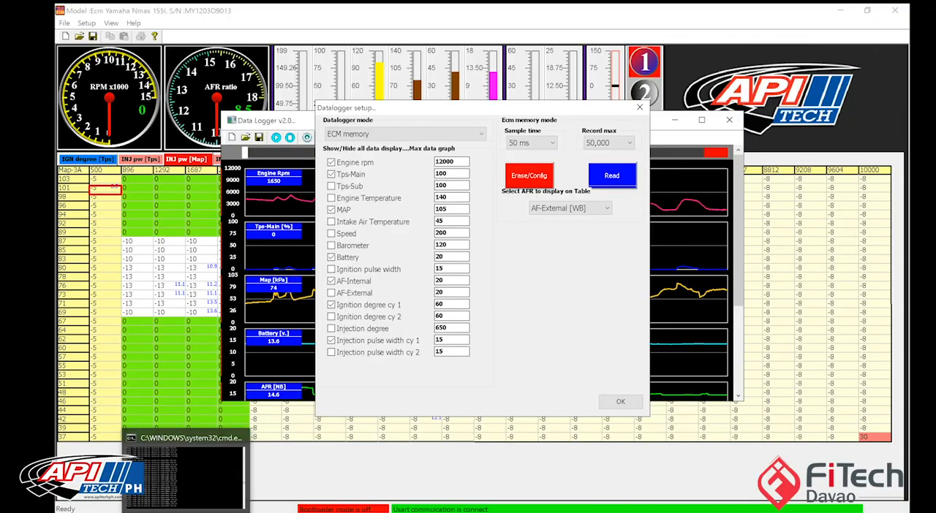
mouse_move(186, 512)
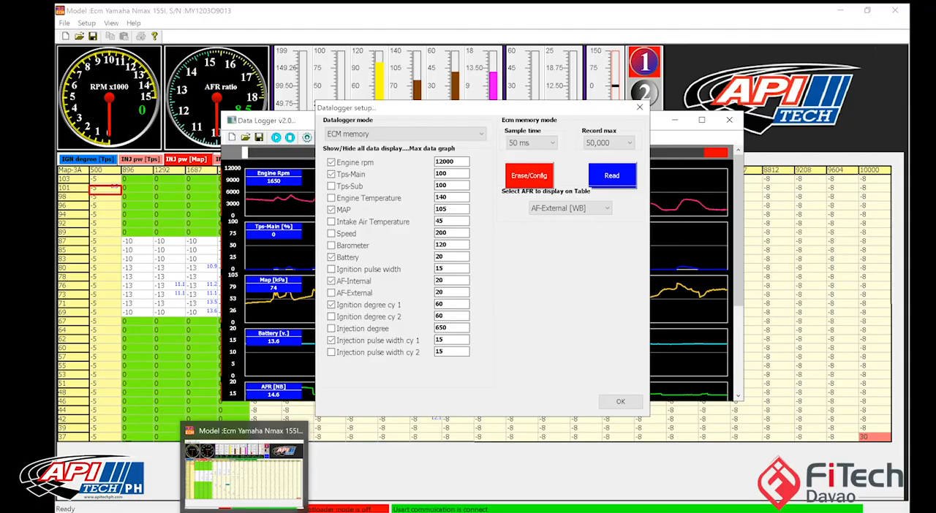